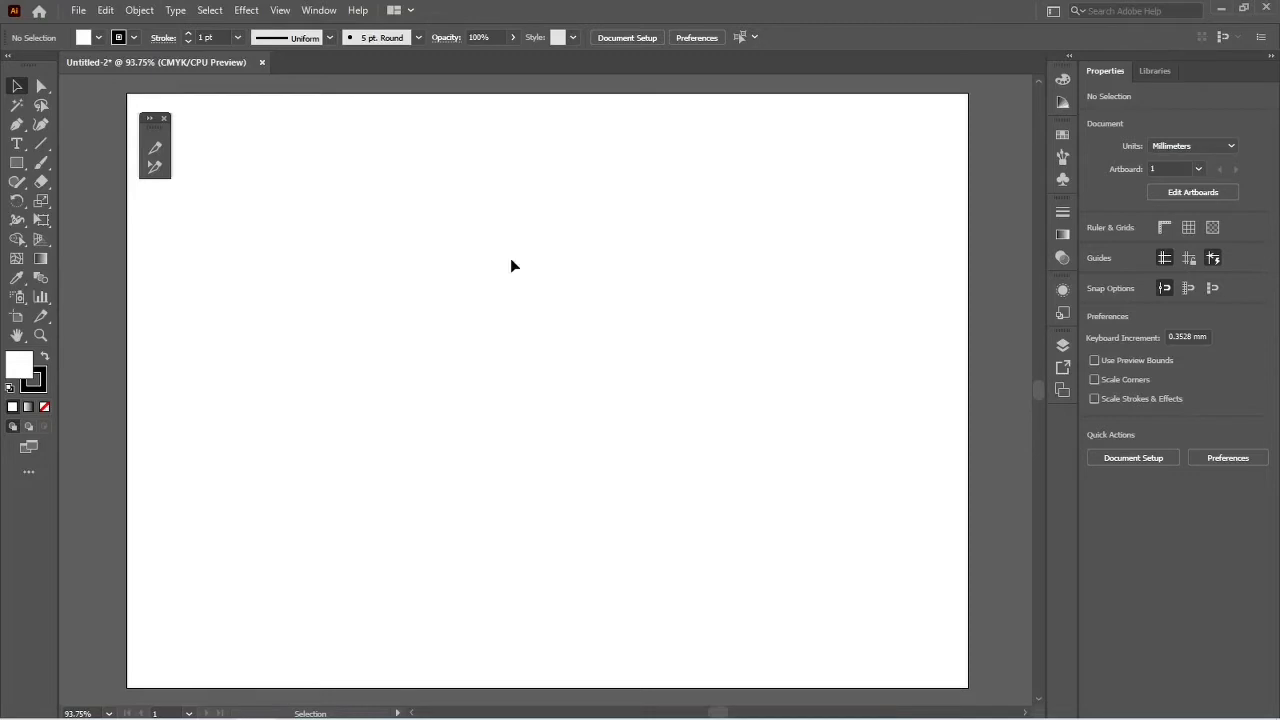
Step: Draw a square about 156 mm wide centred on the artboard and fill it with light orange
left_click(17, 163)
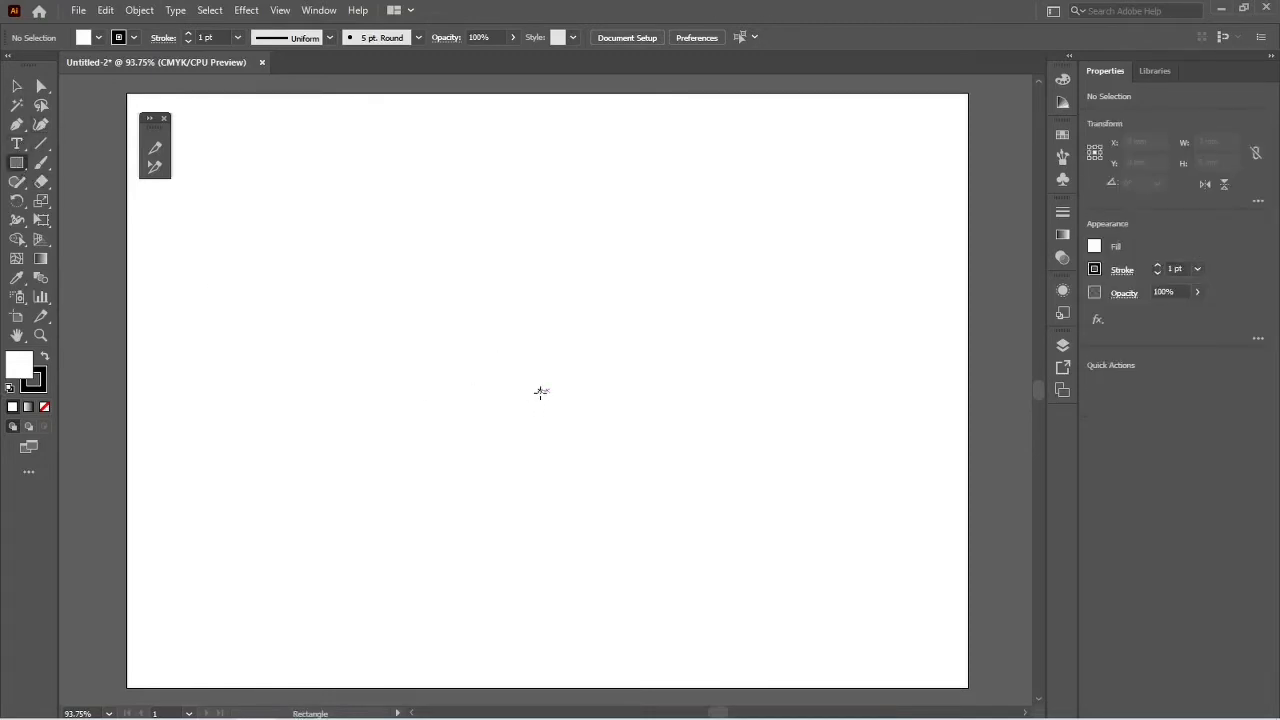
left_click_drag(547, 390, 768, 610)
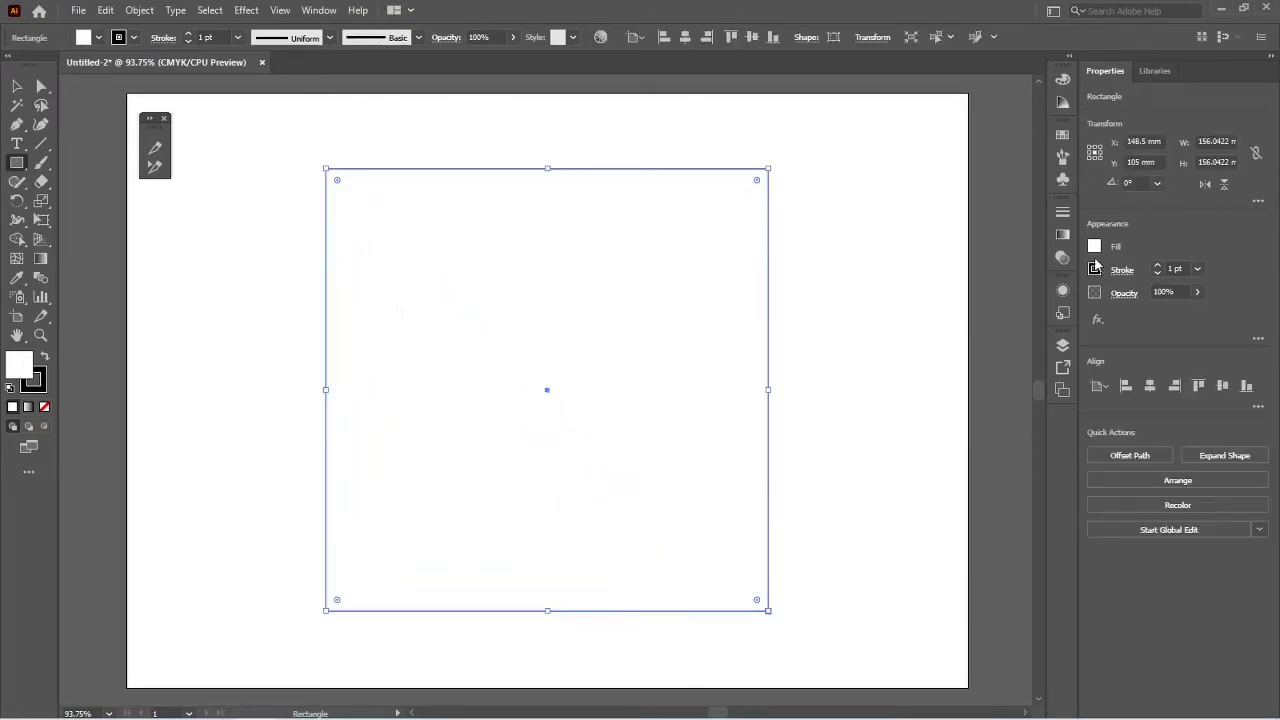
left_click(1094, 246)
left_click(1077, 302)
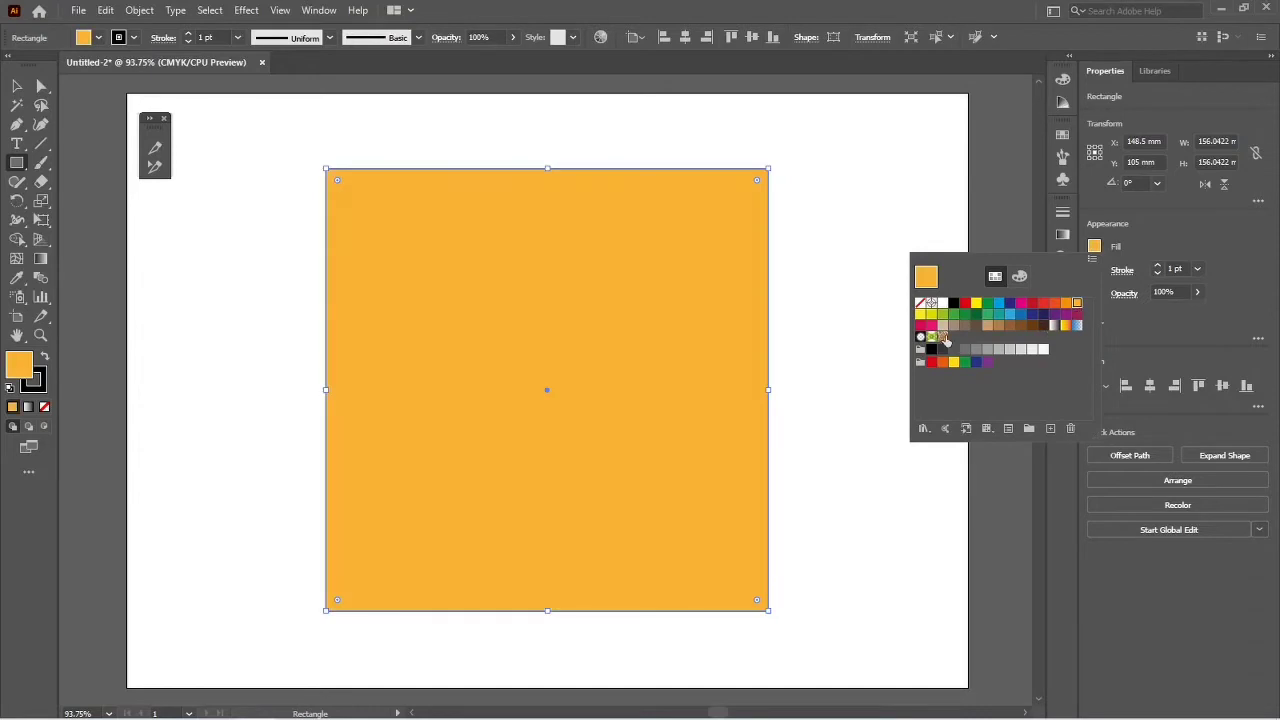
key("v")
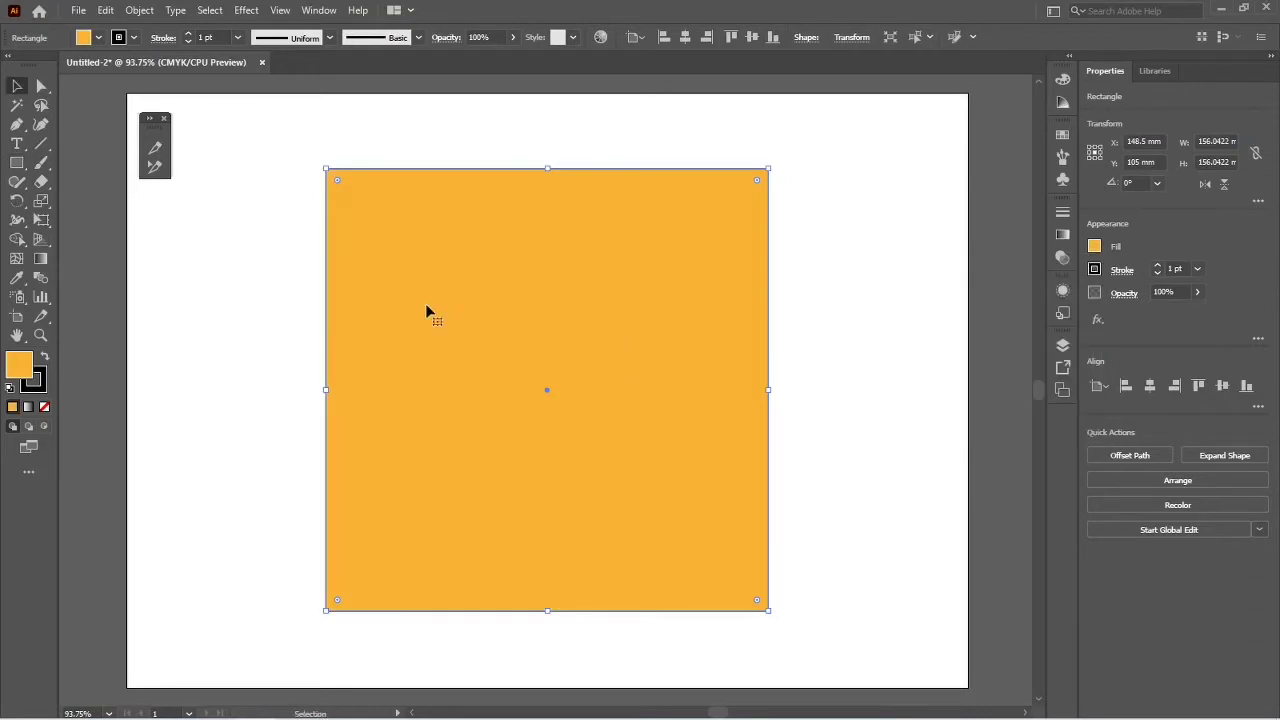
Step: Draw a banner rectangle about 139 × 28 mm across the upper part of the orange square and fill it light blue
left_click(15, 165)
mouse_move(349, 235)
left_mouse_down()
mouse_move(356, 278)
mouse_move(745, 314)
left_mouse_up()
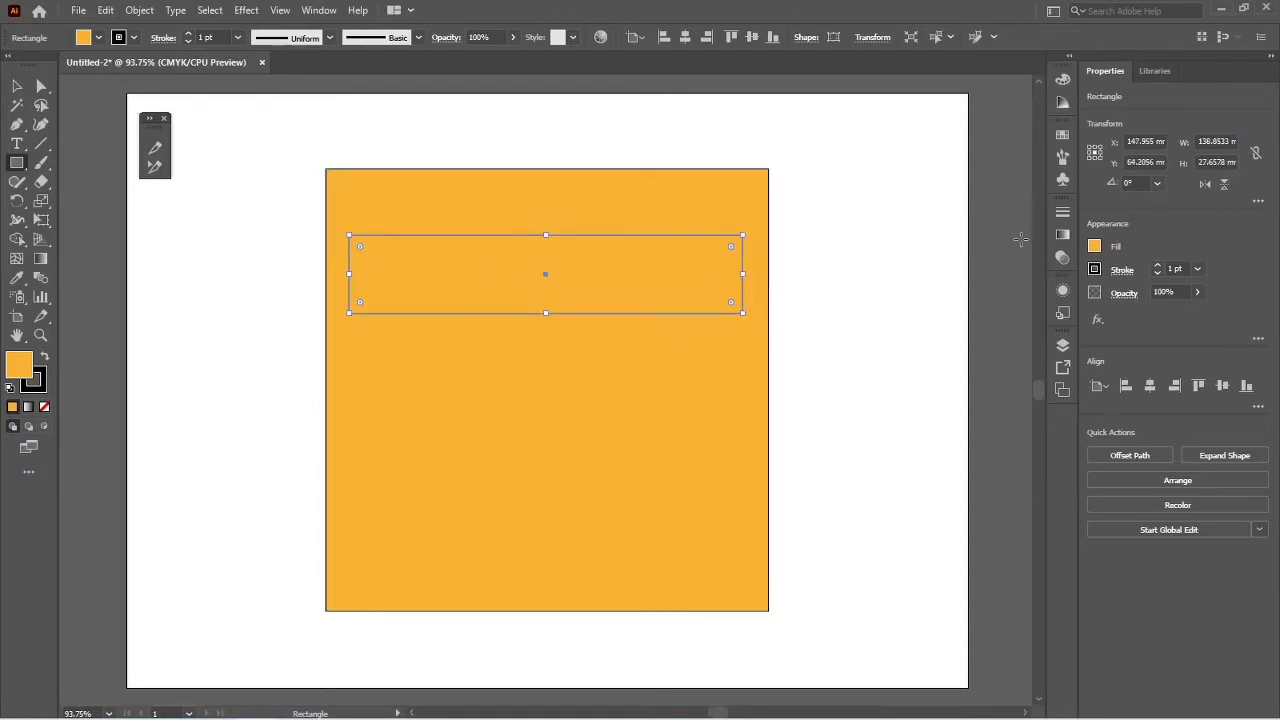
left_click(1093, 249)
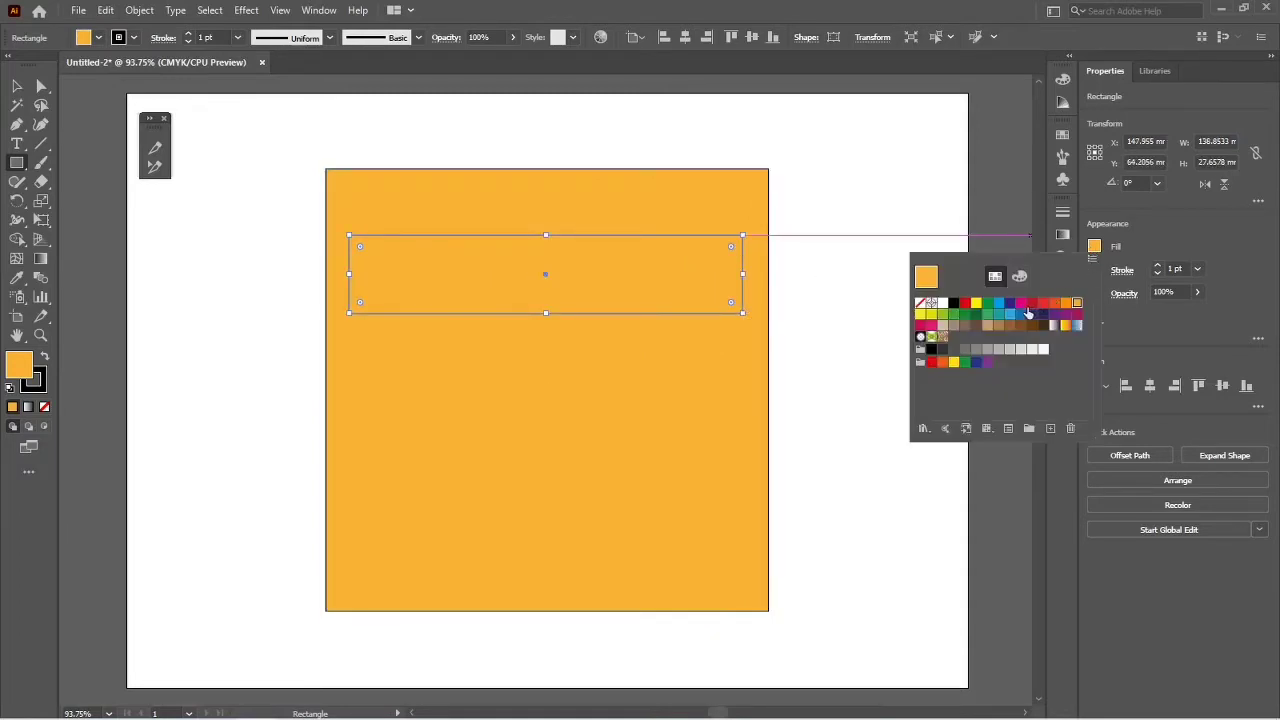
left_click(1010, 315)
key("v")
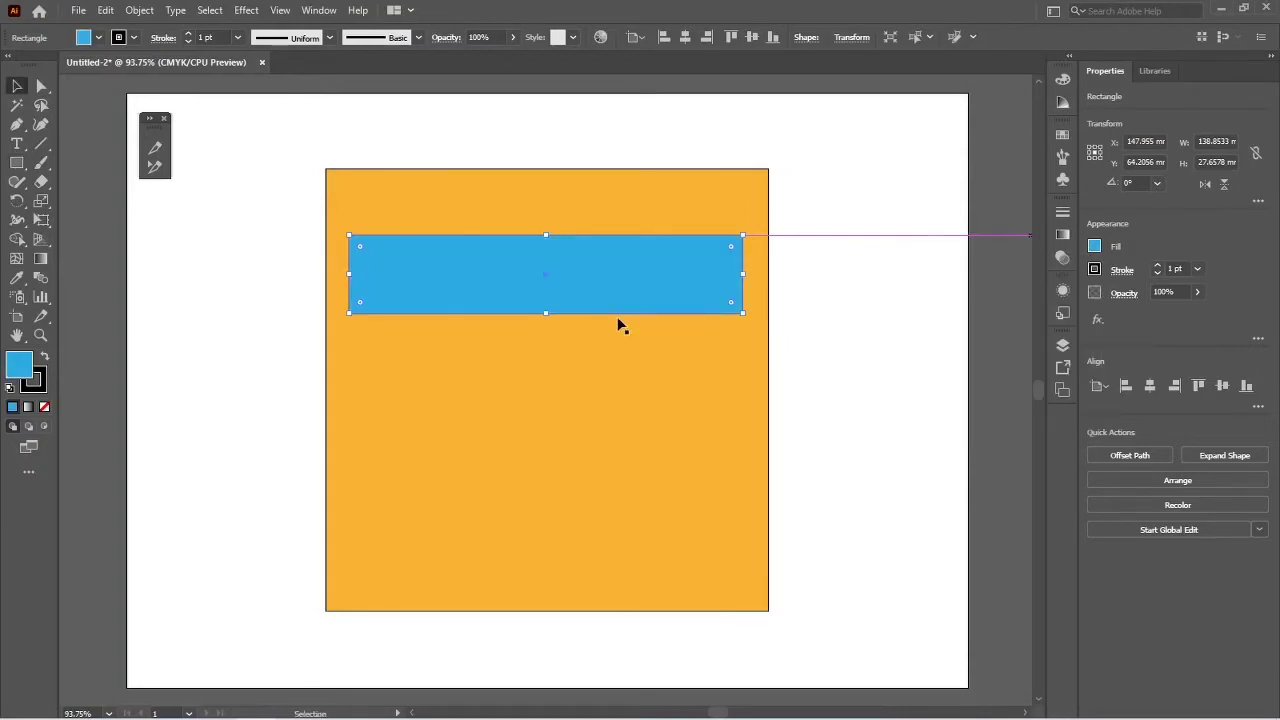
left_click(827, 362)
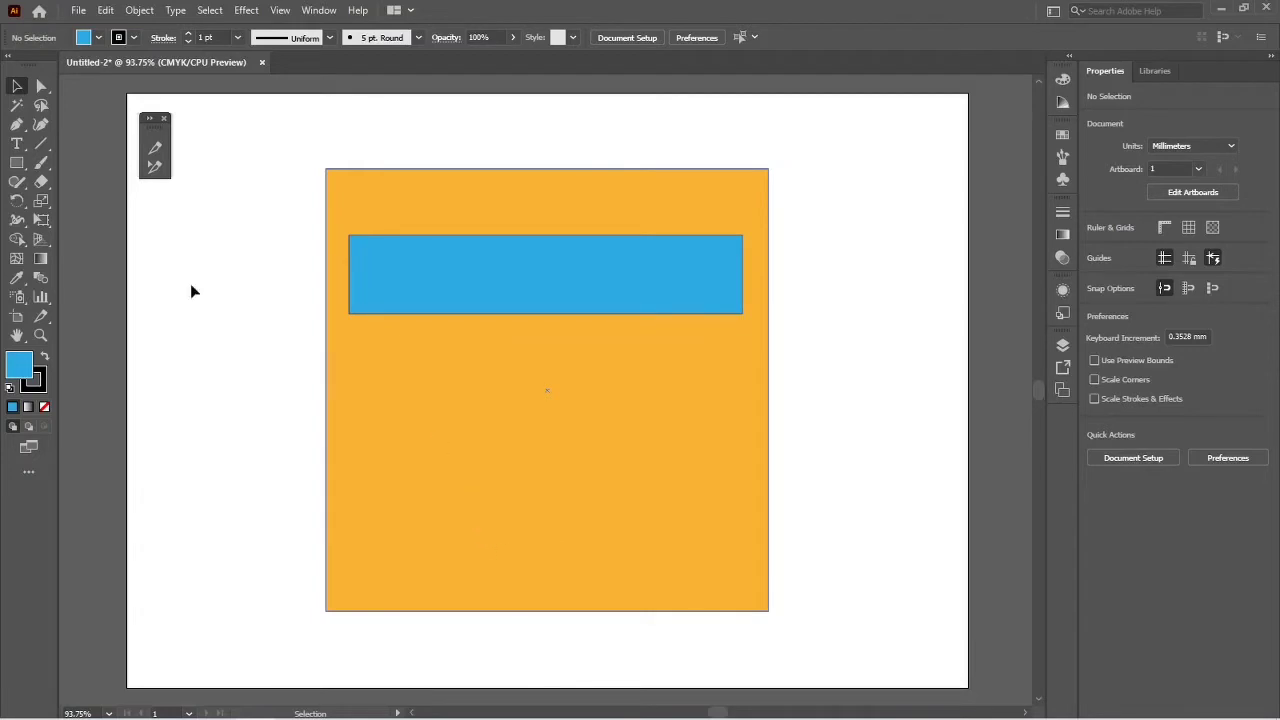
Step: Draw a rectangle about 70 × 61 mm below the blue banner, aligned with its left edge, and fill it tan
left_click(16, 162)
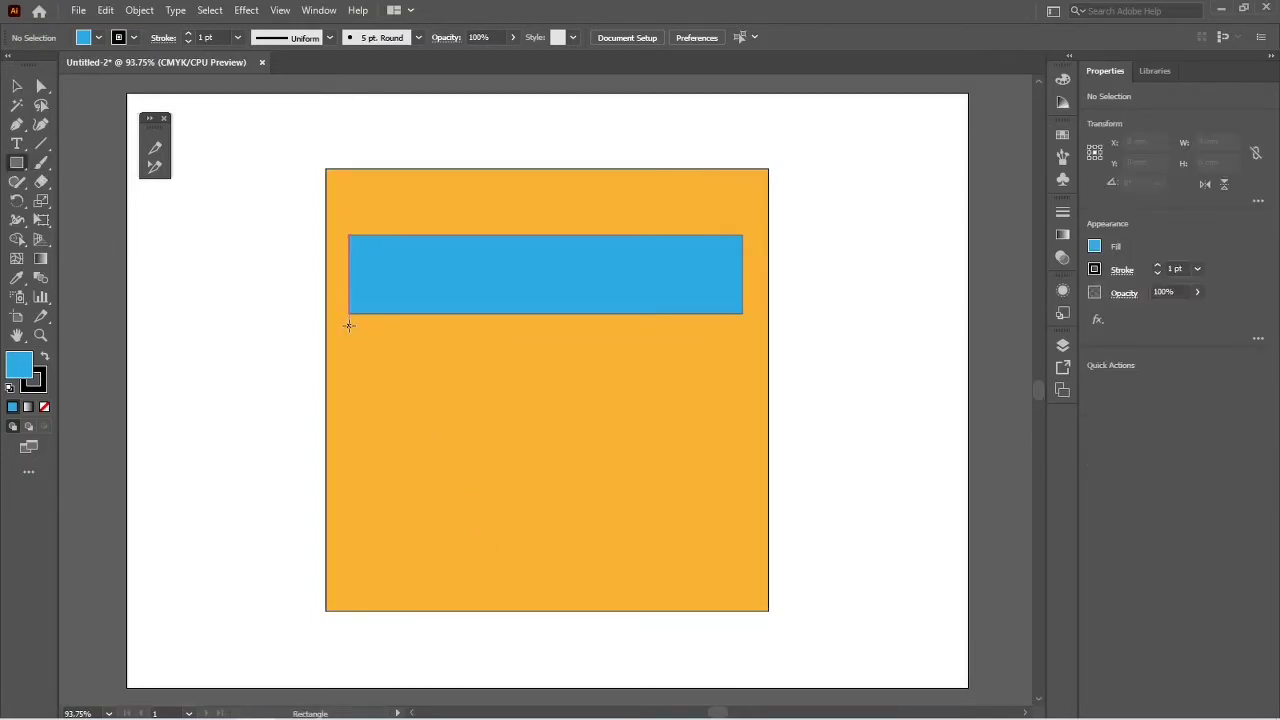
left_click_drag(350, 336, 547, 509)
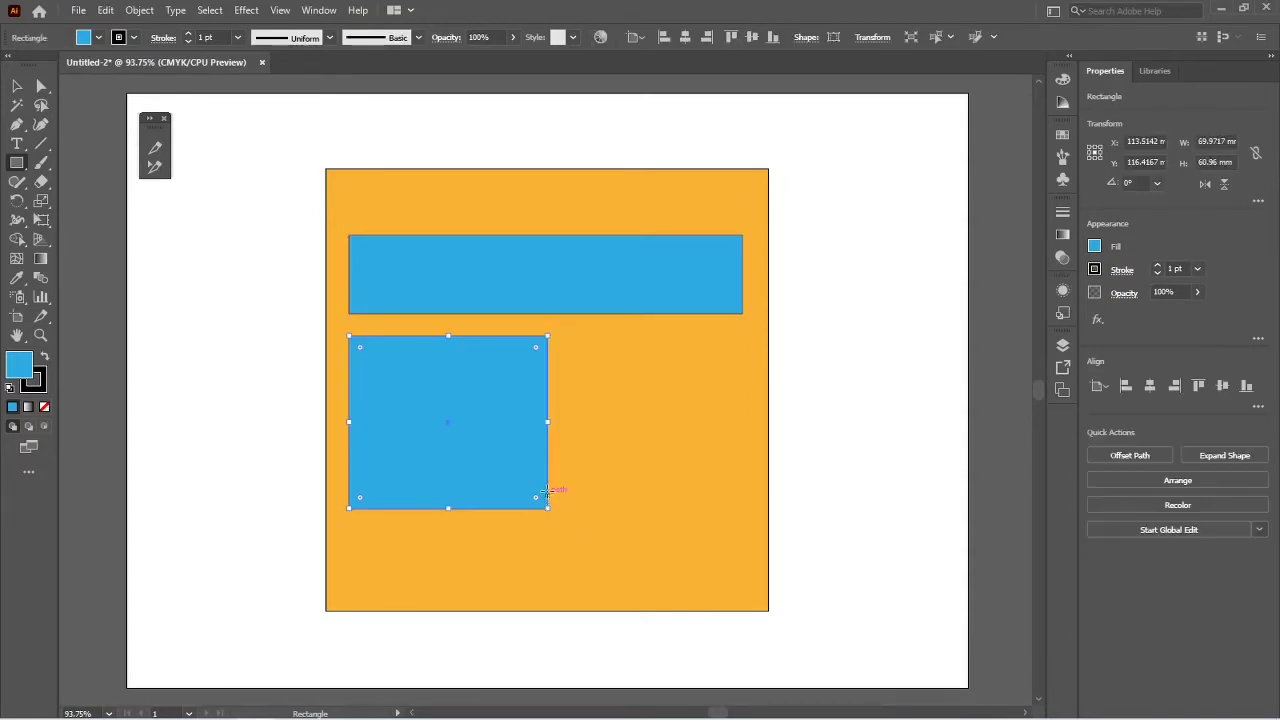
left_click(1095, 247)
left_click(989, 326)
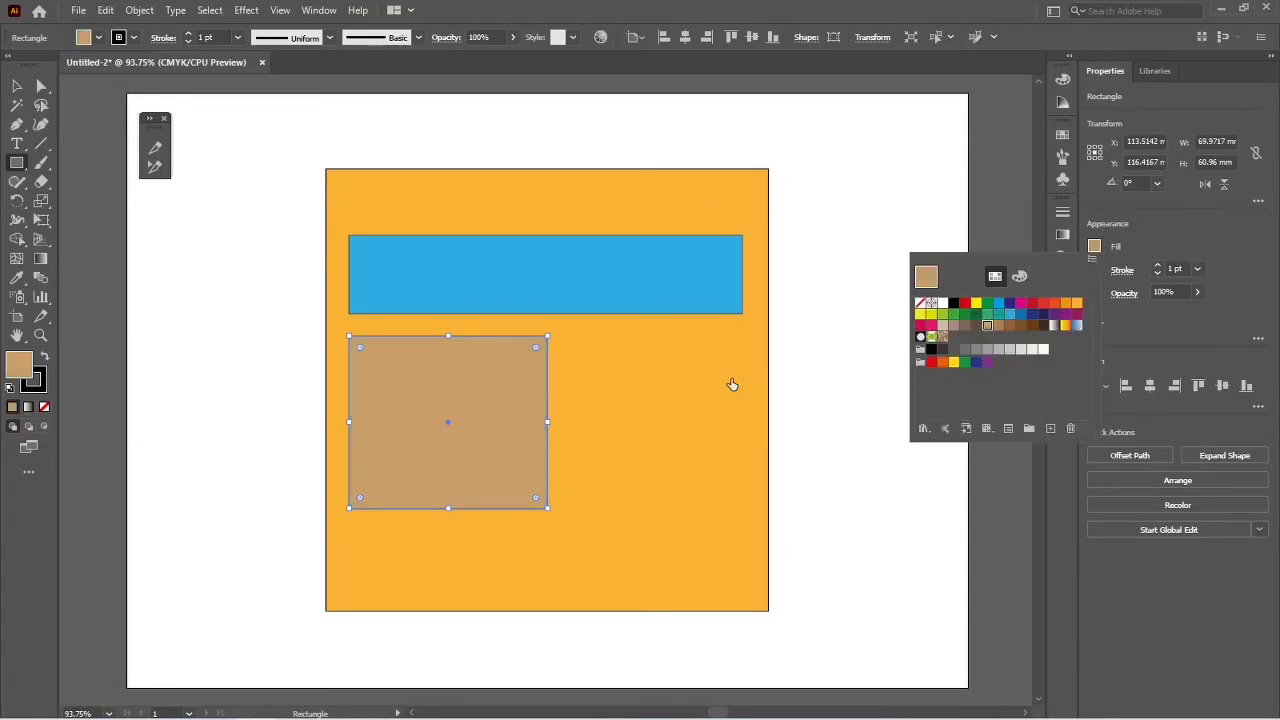
key("v")
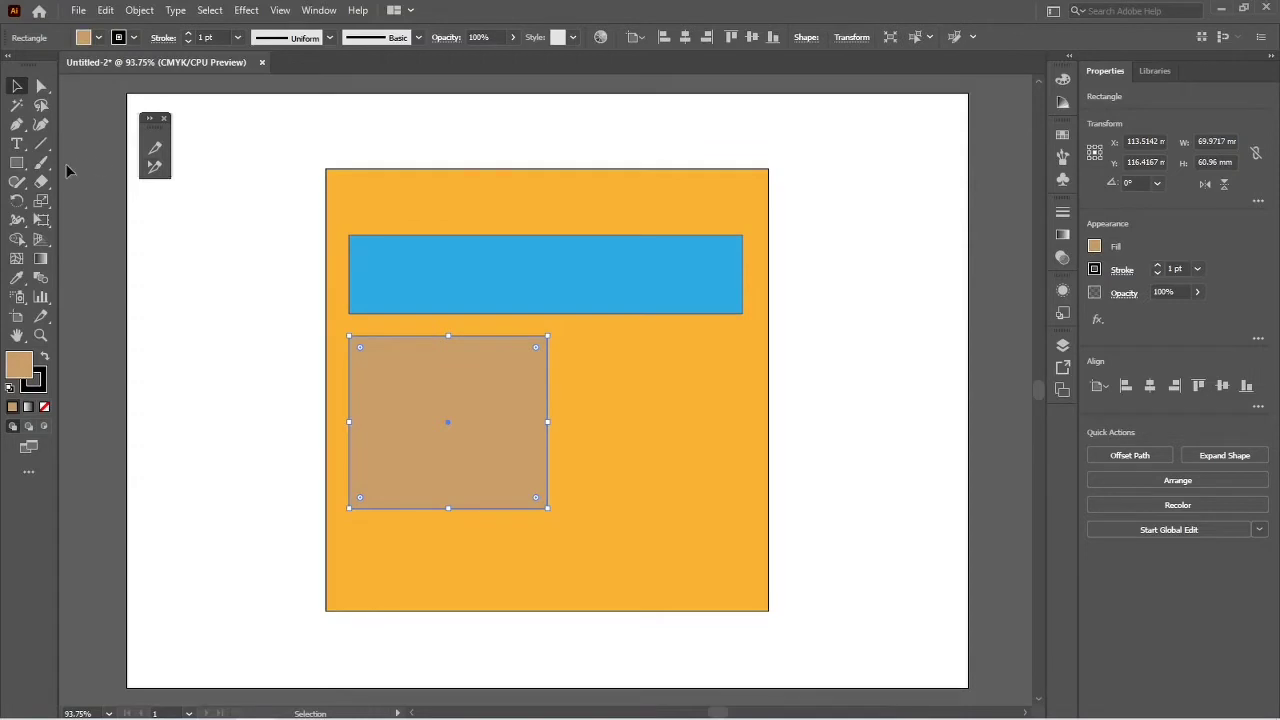
Step: Create two stacked rectangles about 41 × 29 mm each under the banner's right end and fill both white
left_click(16, 162)
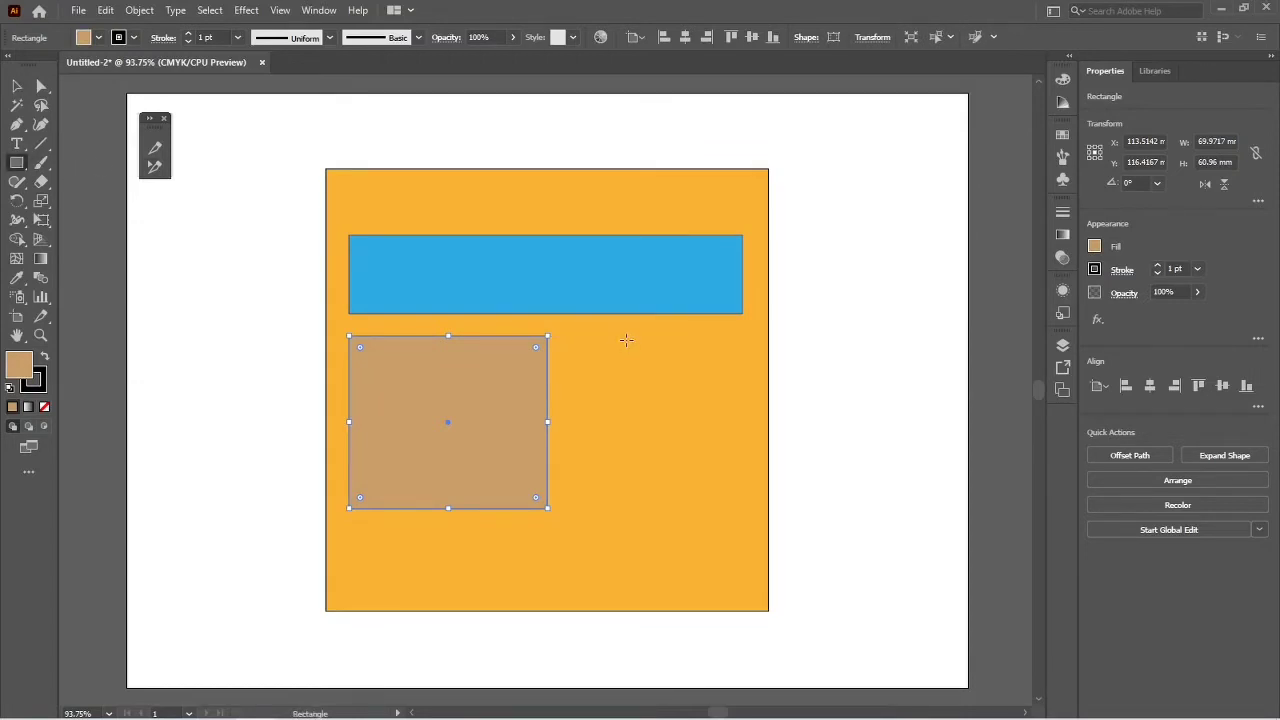
left_click_drag(627, 337, 702, 476)
key("v")
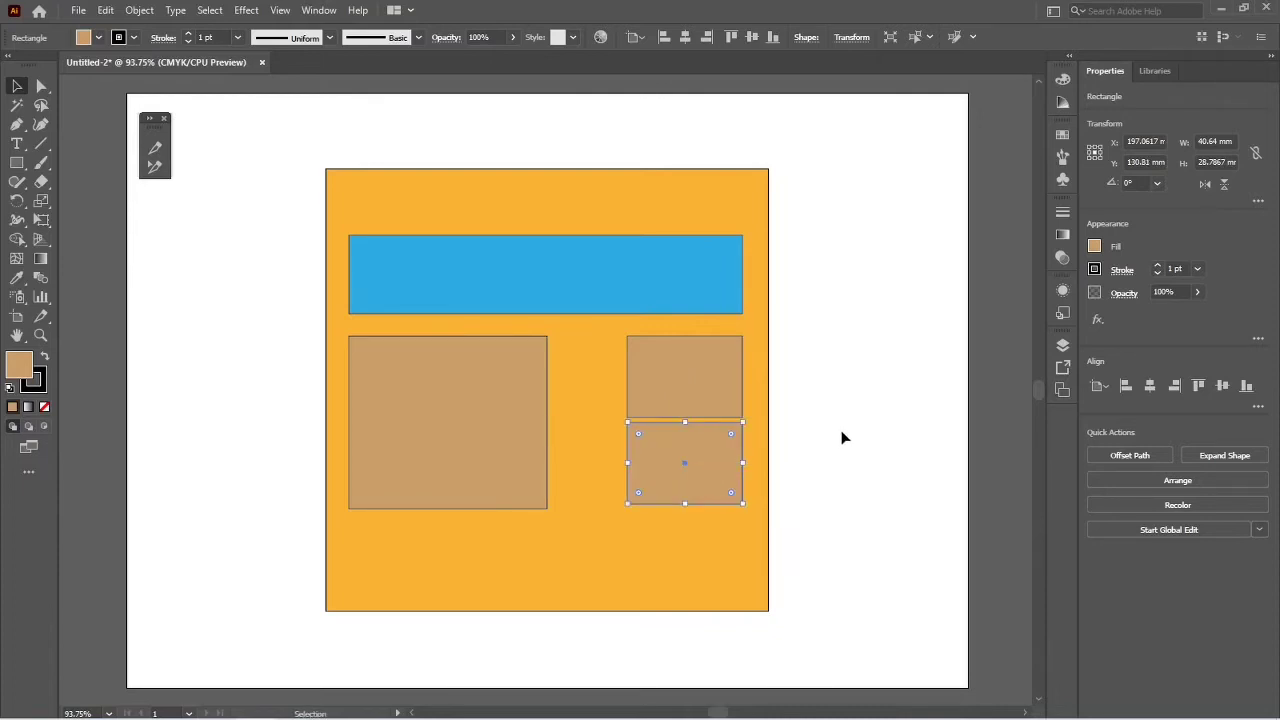
left_click(715, 380, "shift")
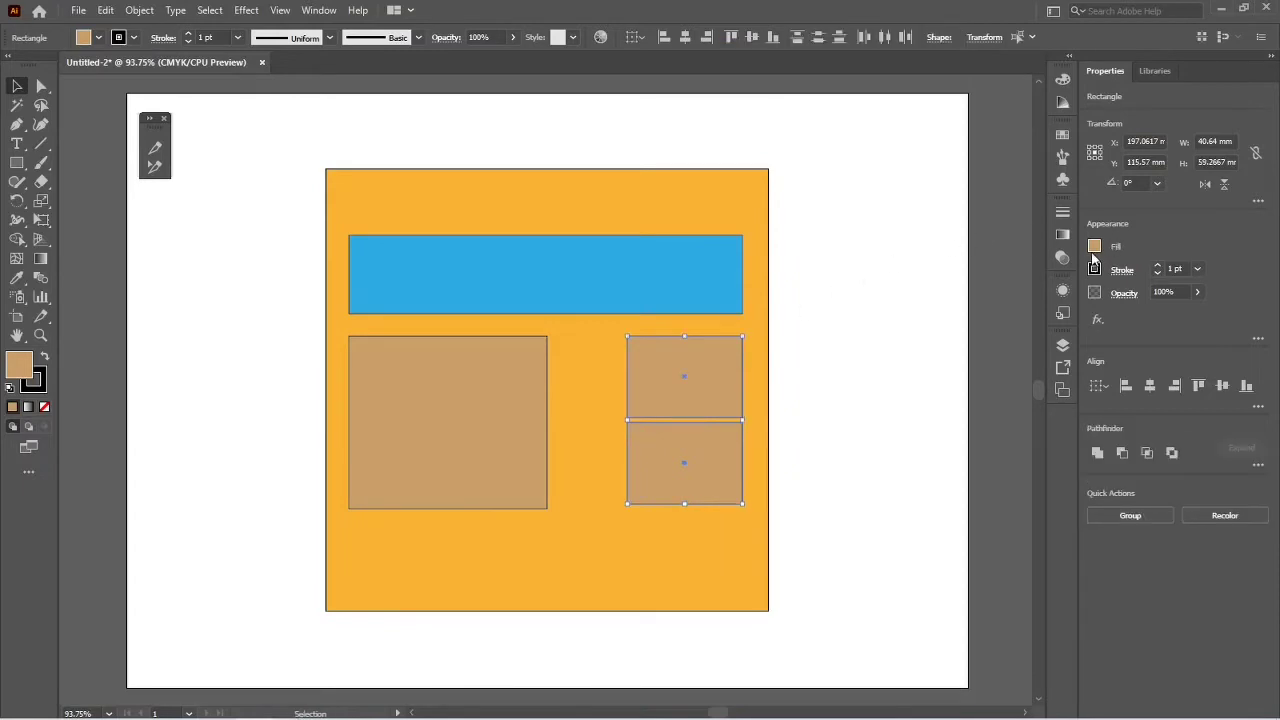
left_click(1093, 250)
left_click(943, 304)
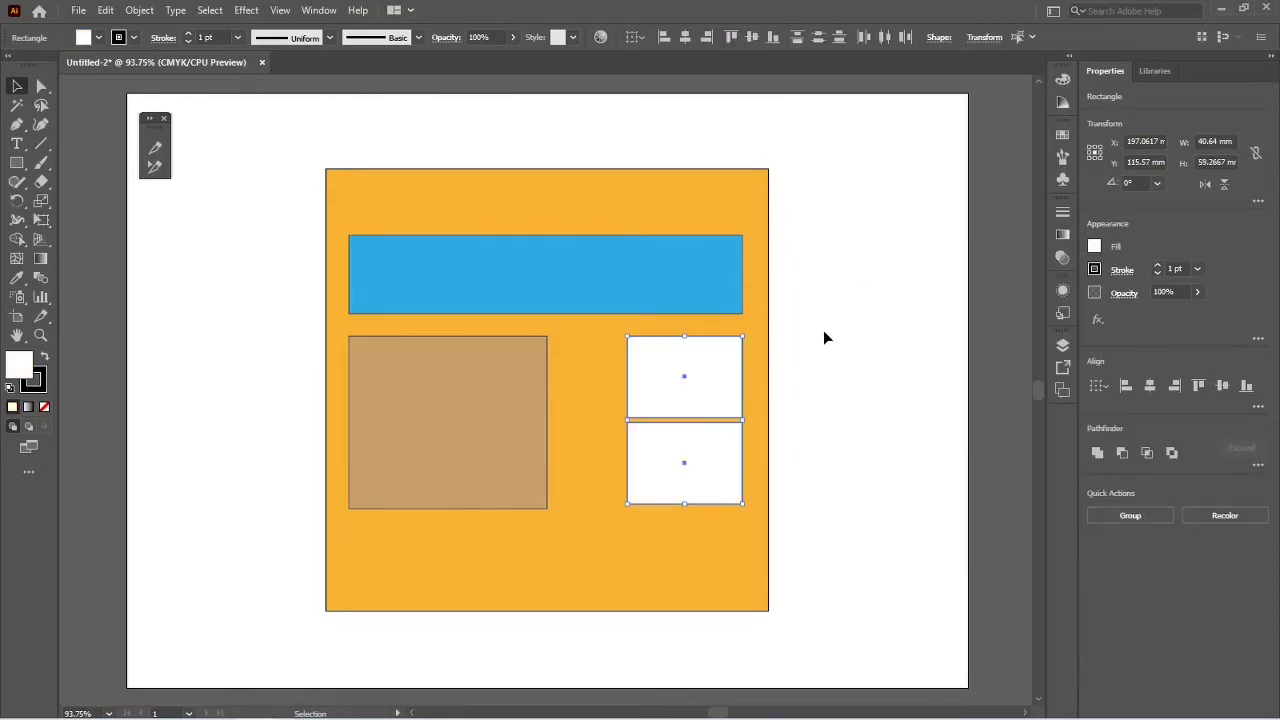
Step: Draw a footer bar about 139 × 9 mm near the orange square's lower edge and fill it black
left_click(16, 163)
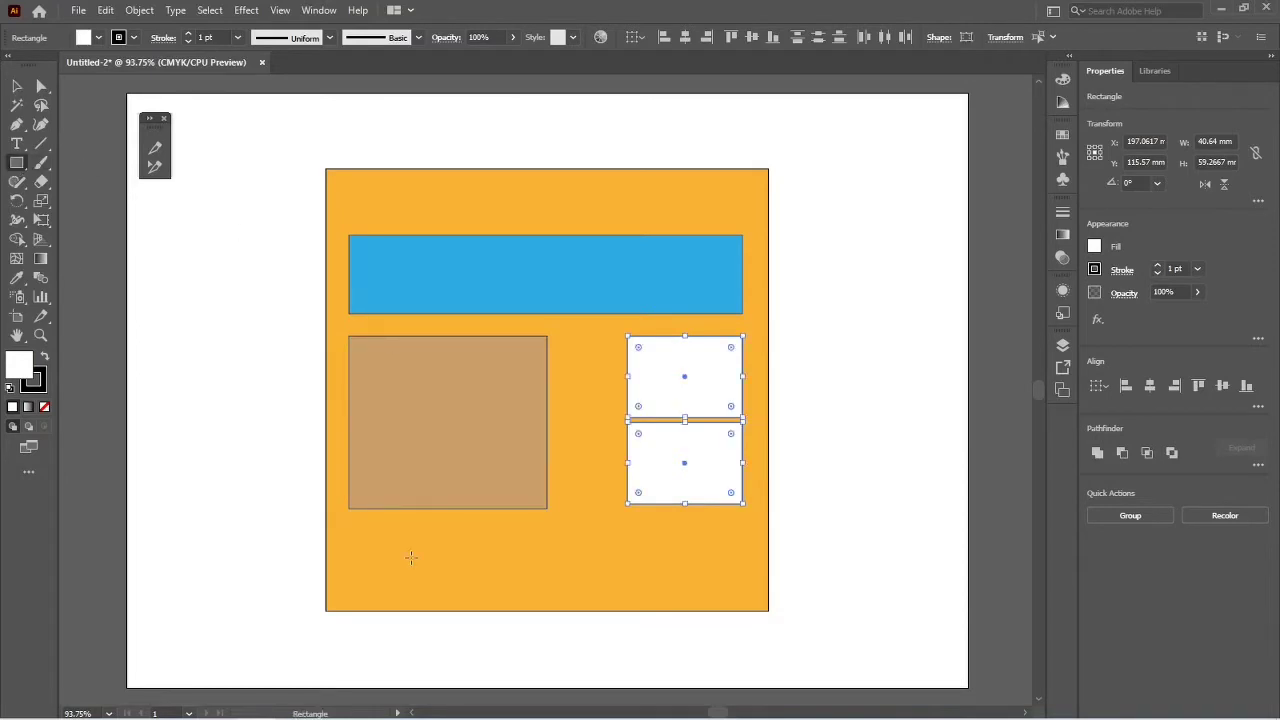
left_click_drag(349, 580, 744, 604)
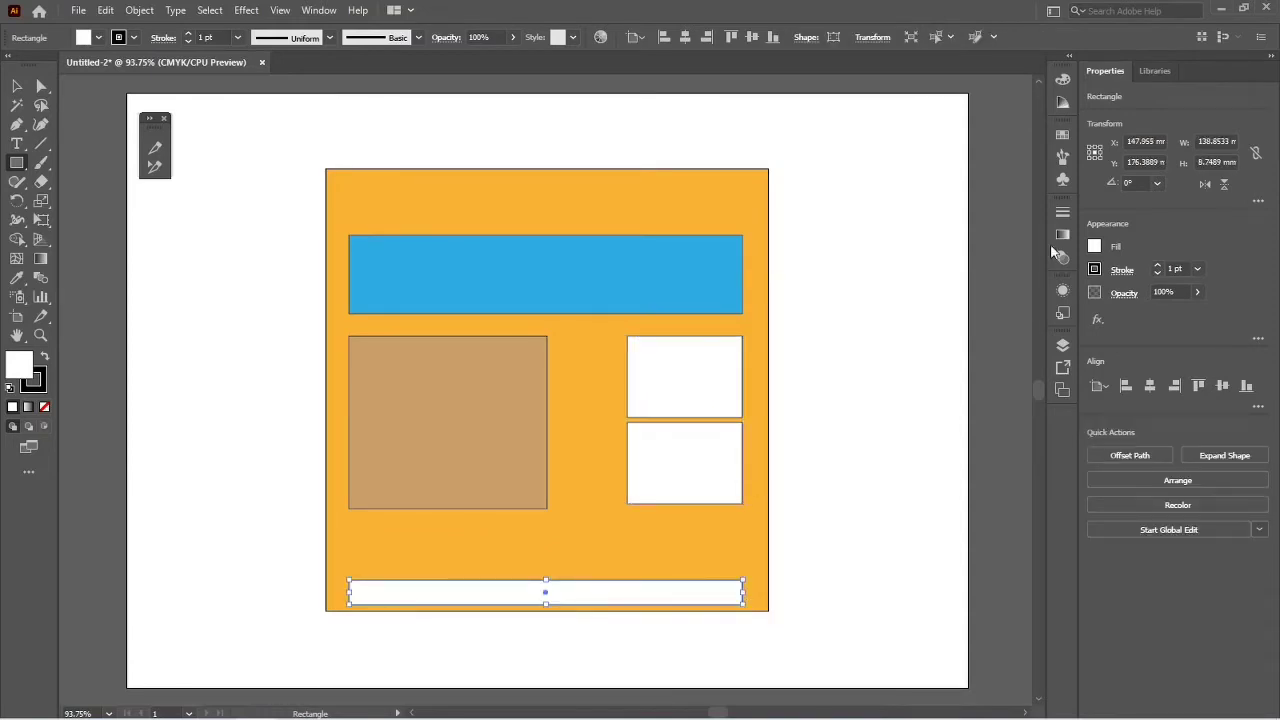
left_click(1093, 247)
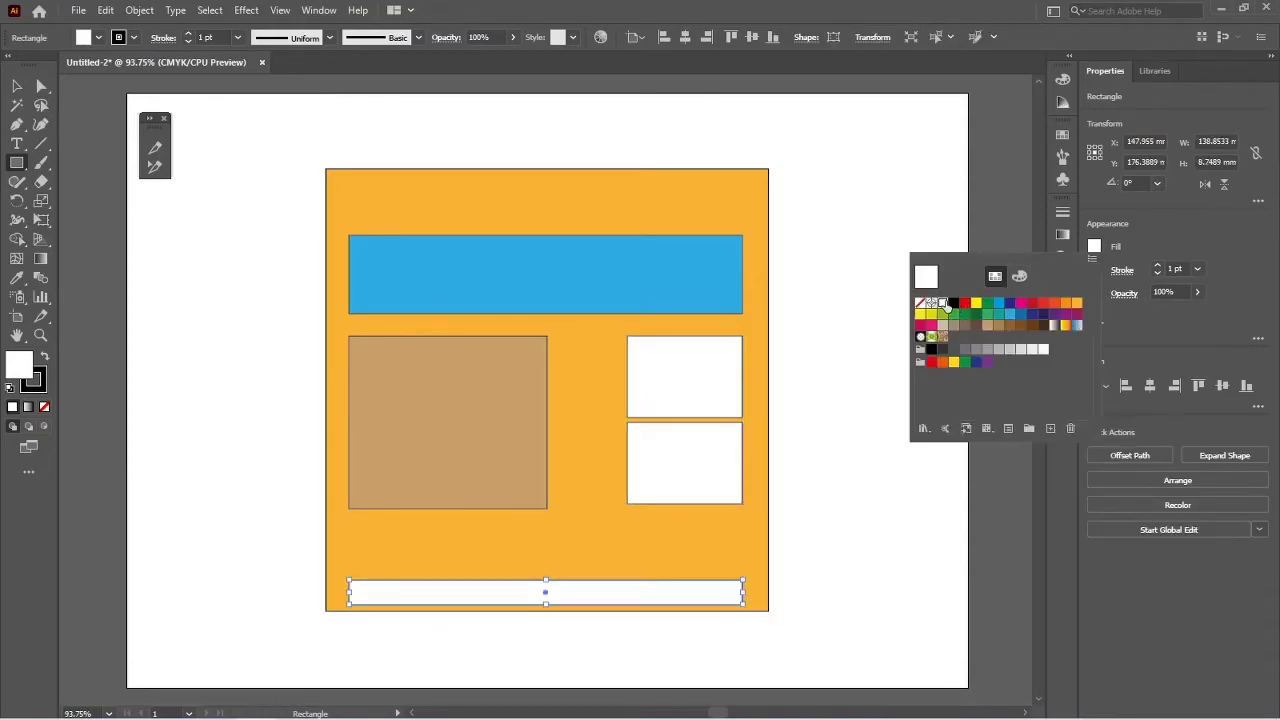
left_click(953, 302)
key("v")
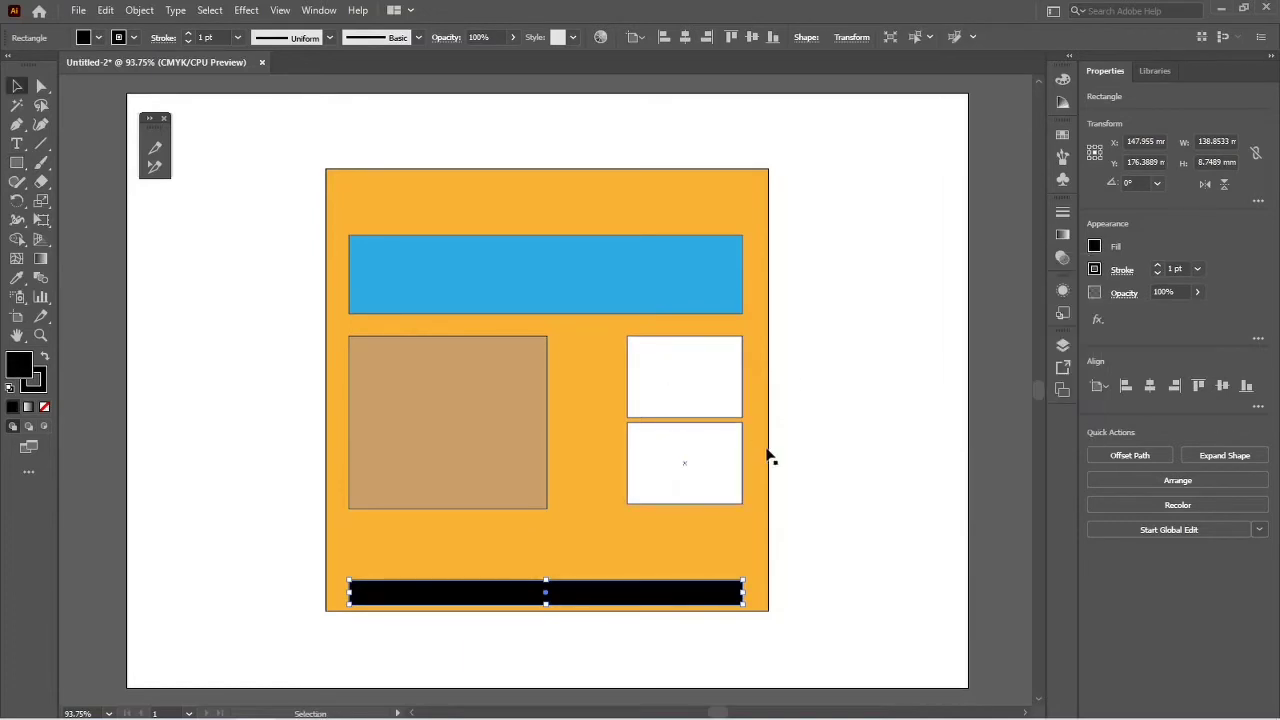
left_click(800, 456)
left_click(390, 418)
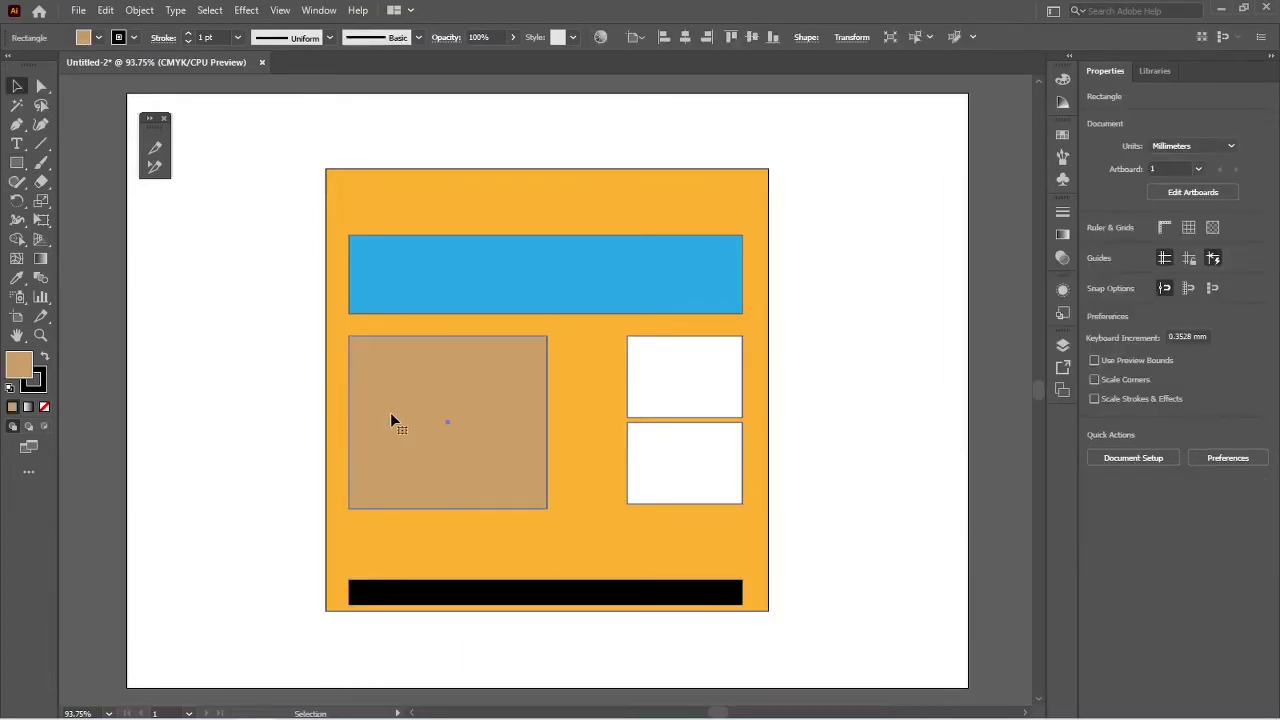
left_click(454, 269)
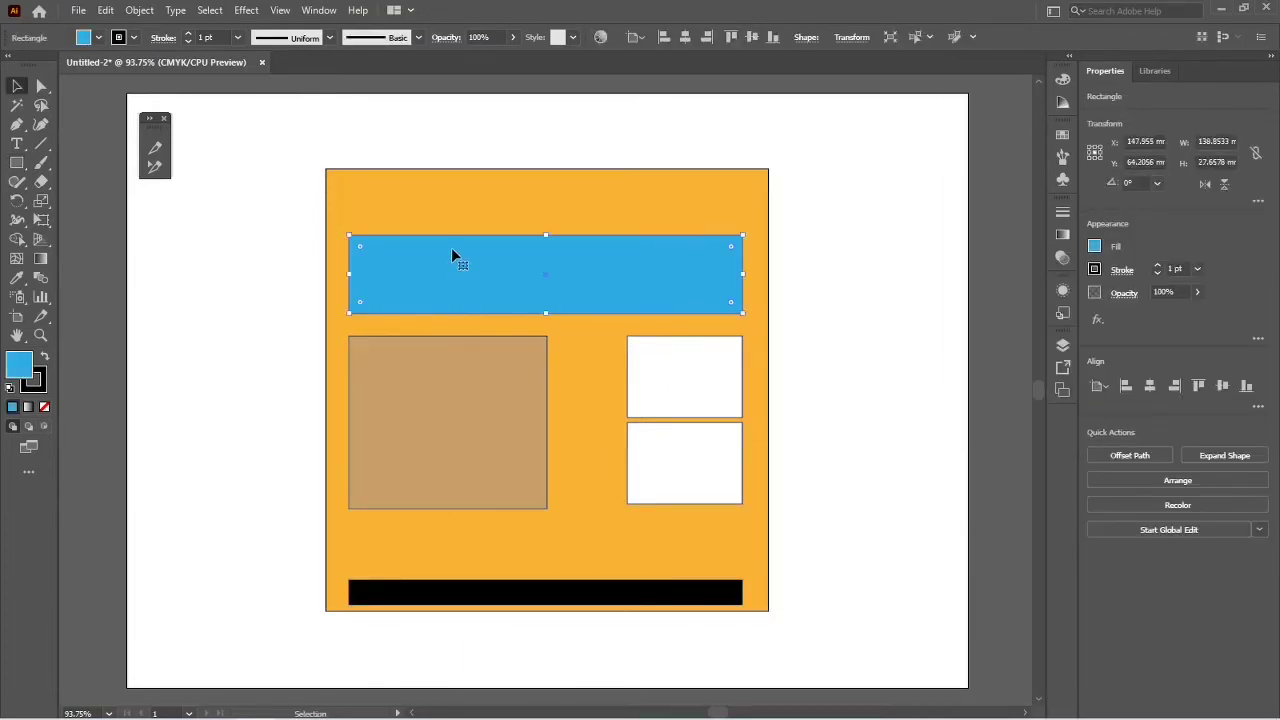
Step: Add the text "GRAPHIX", enlarge it to about 30 pt and place it above the left end of the blue banner
left_click(16, 143)
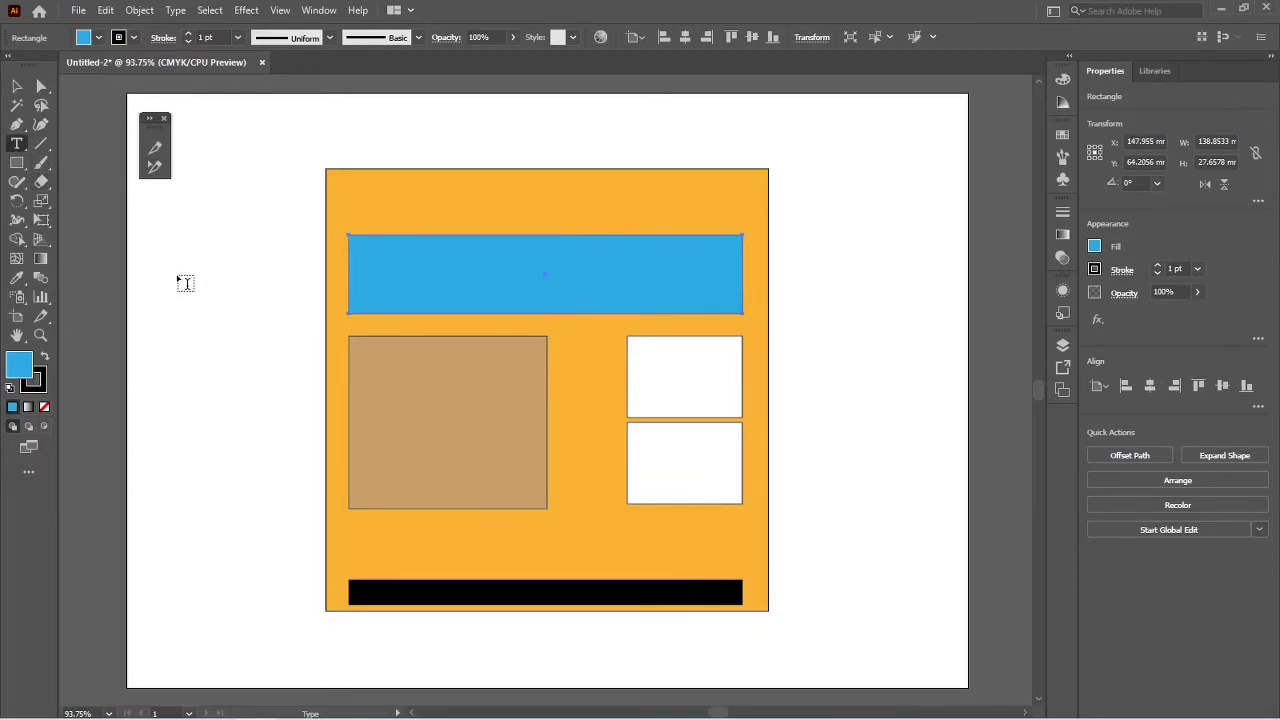
left_click(177, 269)
type("GRAPHIX")
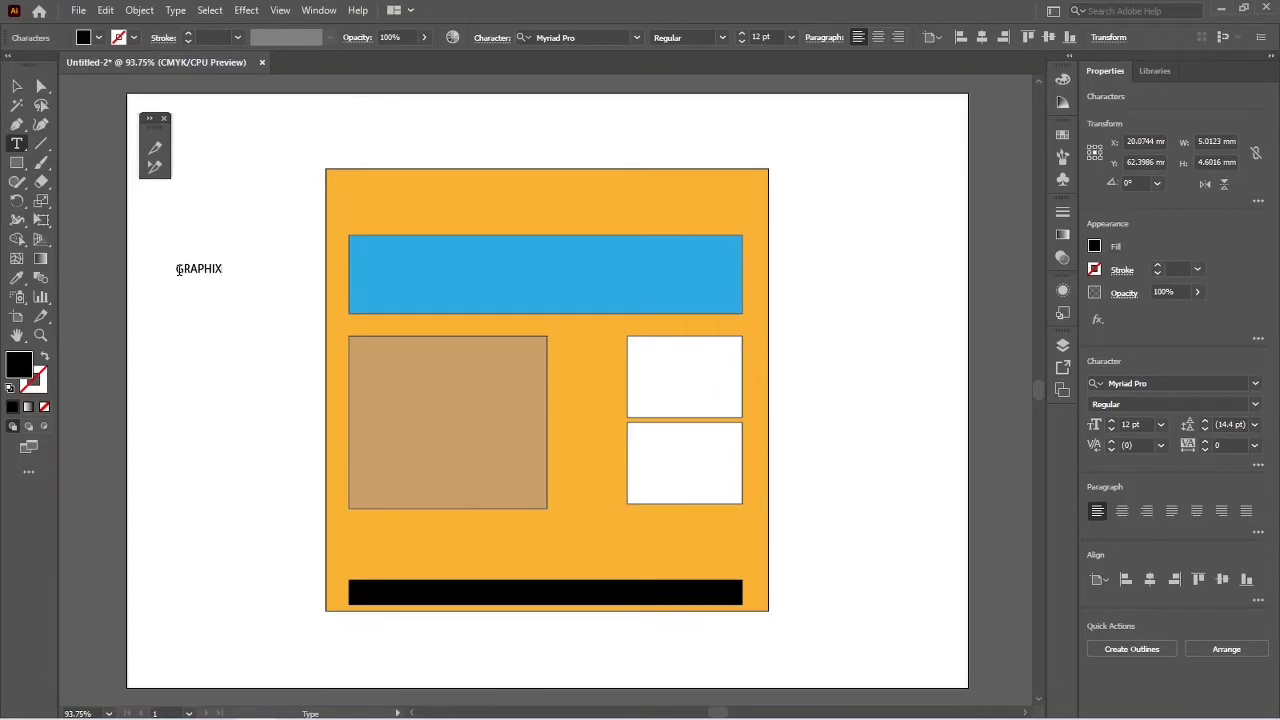
key("Escape")
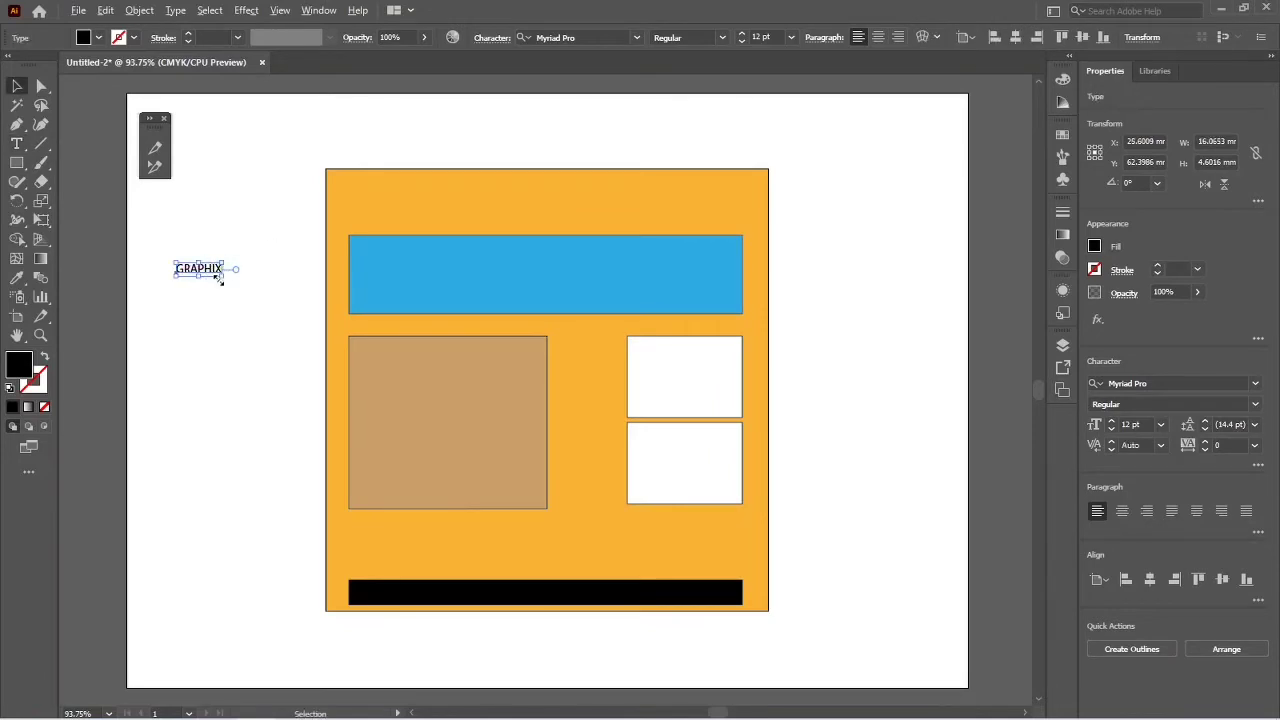
left_click_drag(222, 277, 406, 201)
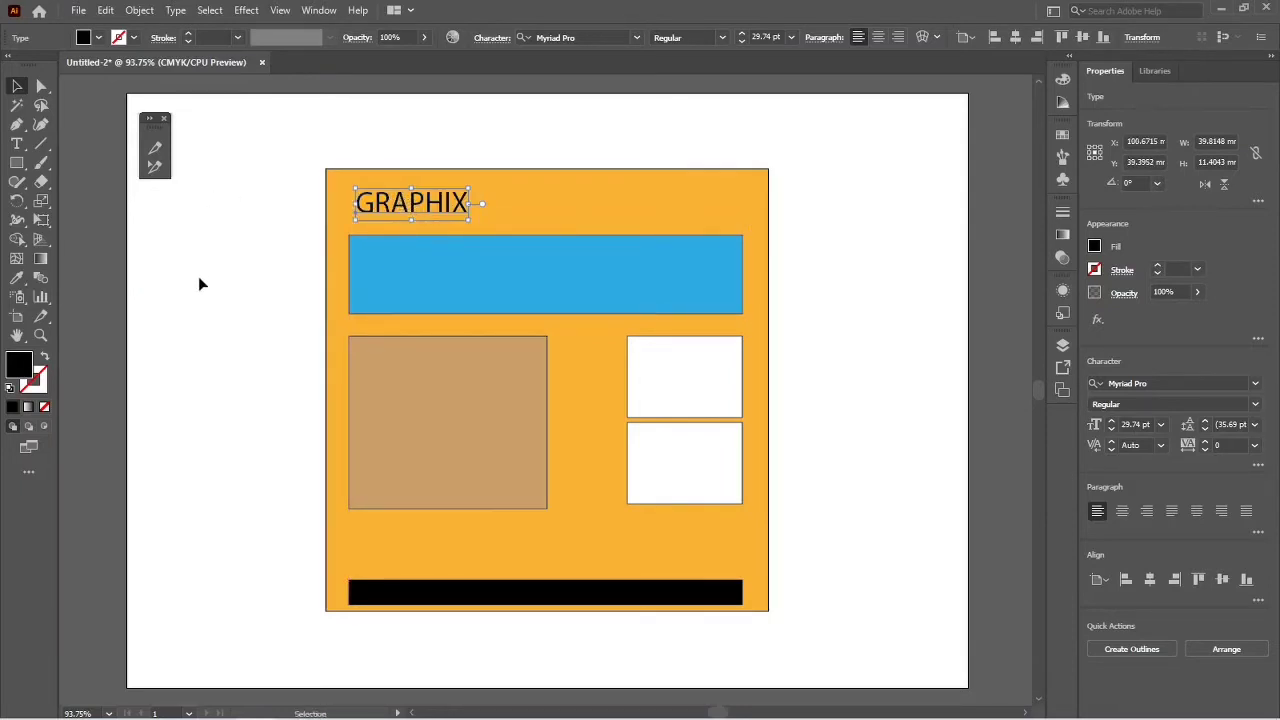
left_click(165, 255)
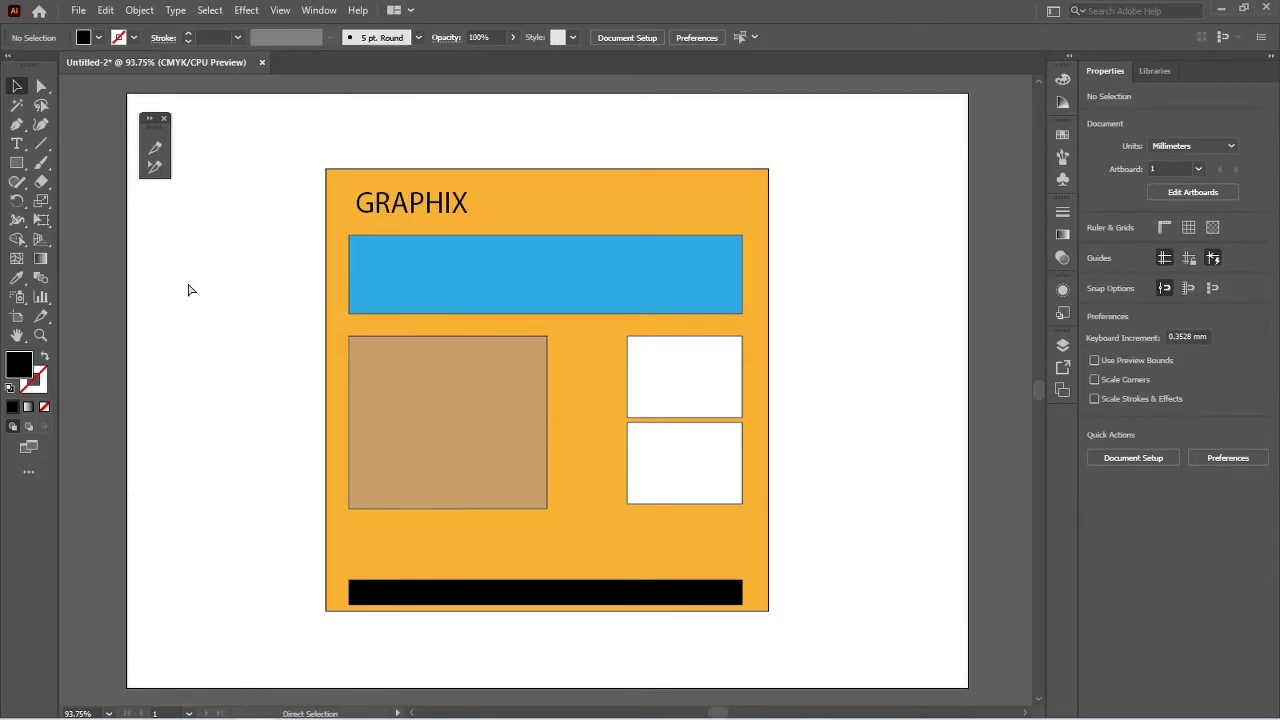
Step: Remove the stroke from all the rectangles in the layout
key("ctrl+a")
left_click_drag(291, 161, 338, 371)
left_click_drag(236, 264, 849, 643)
left_click(48, 383)
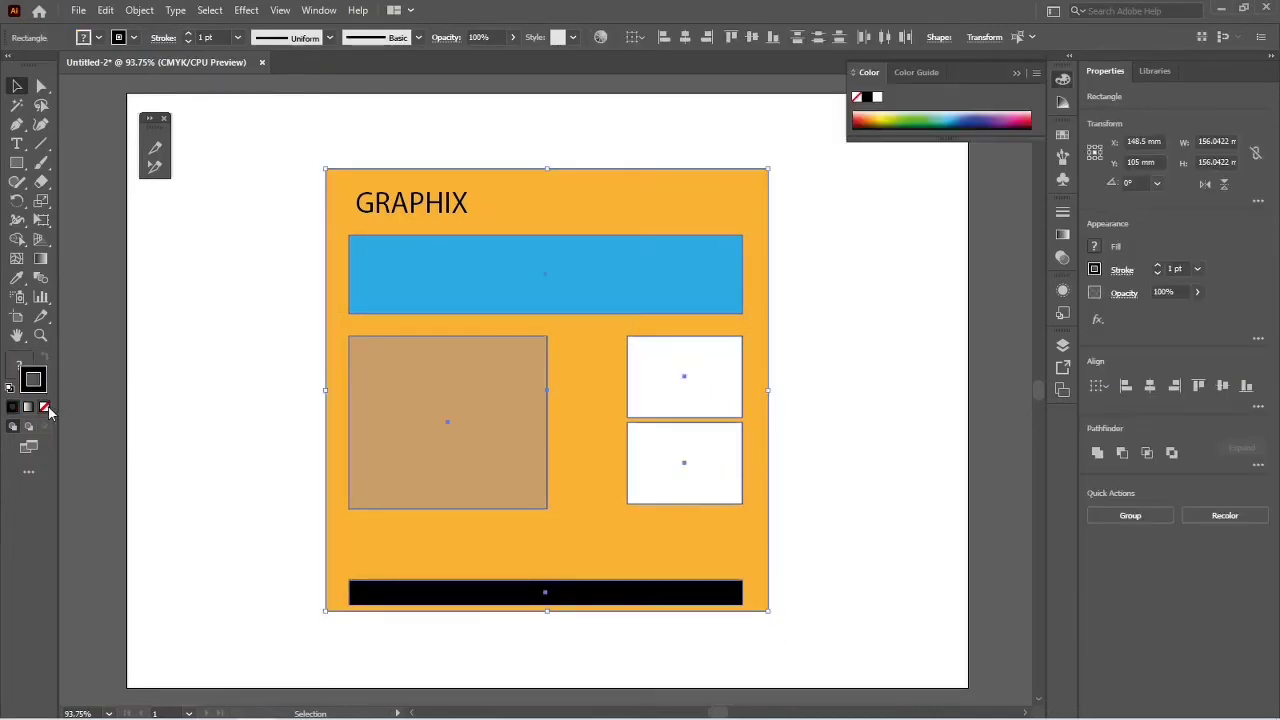
left_click(44, 406)
left_click(192, 368)
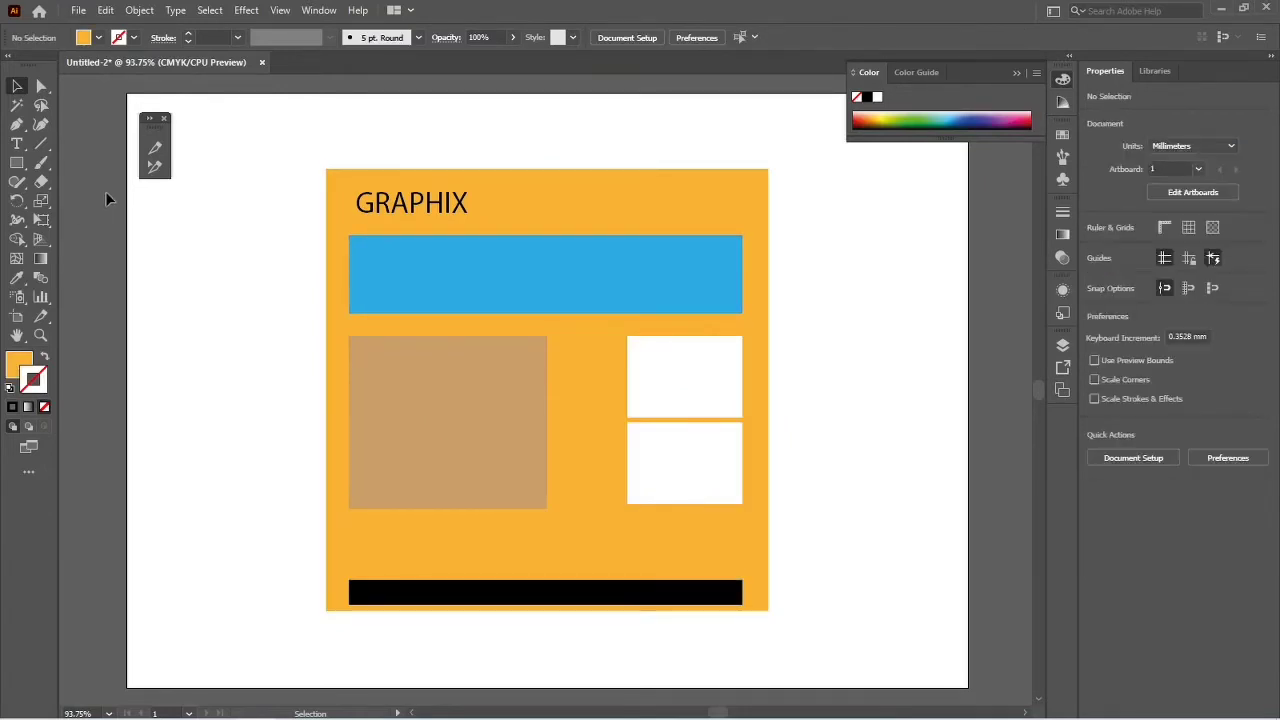
Step: Start exporting the artwork to the Documents folder with PNG as the file type
left_click(78, 10)
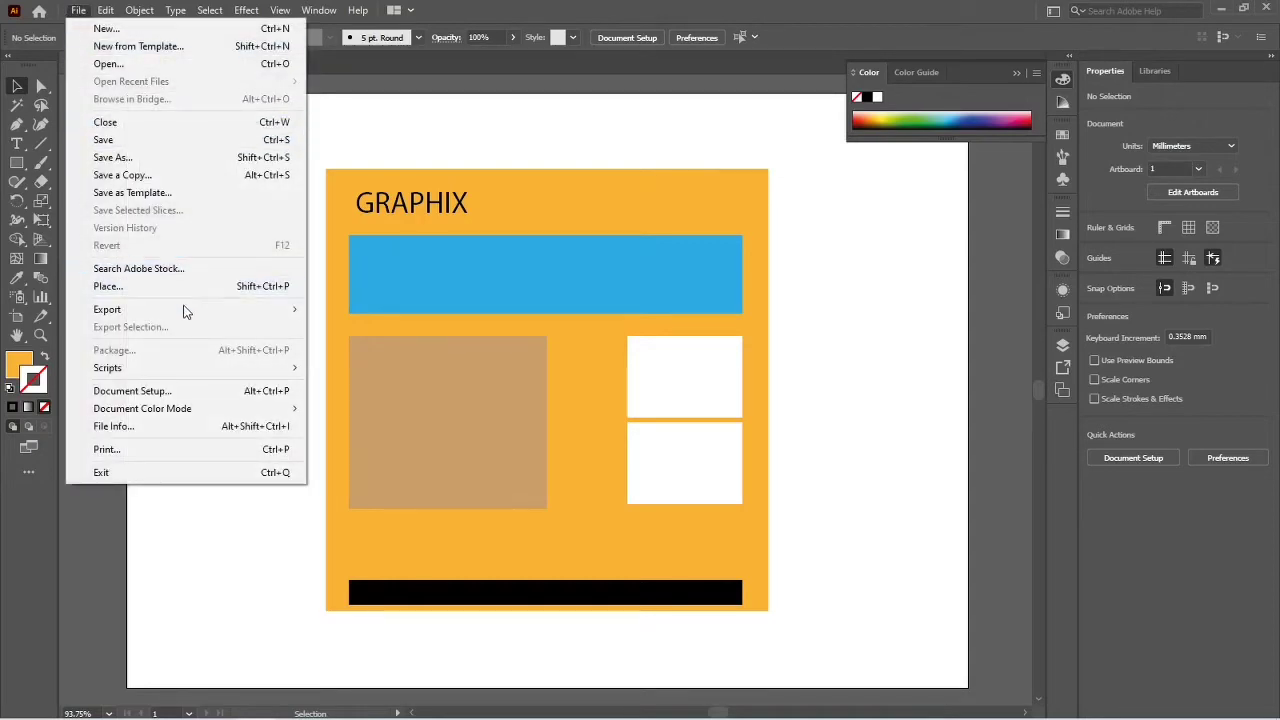
mouse_move(185, 312)
left_click(366, 328)
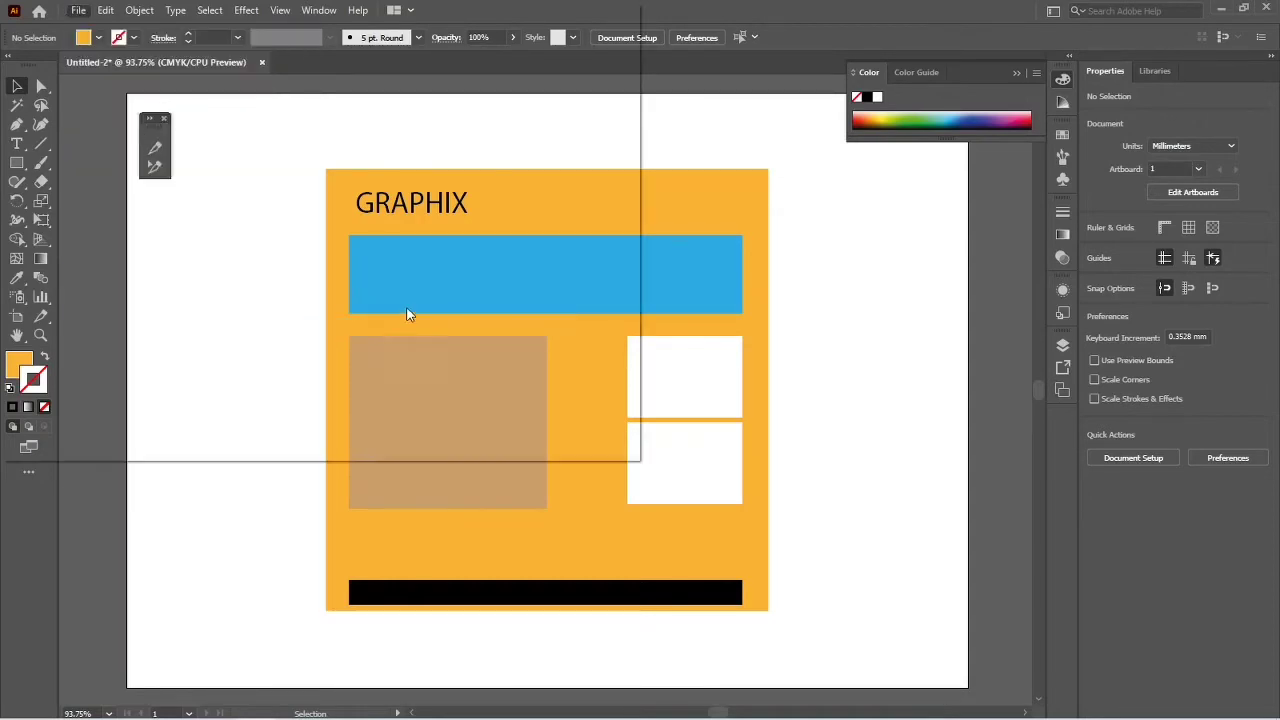
left_click(349, 324)
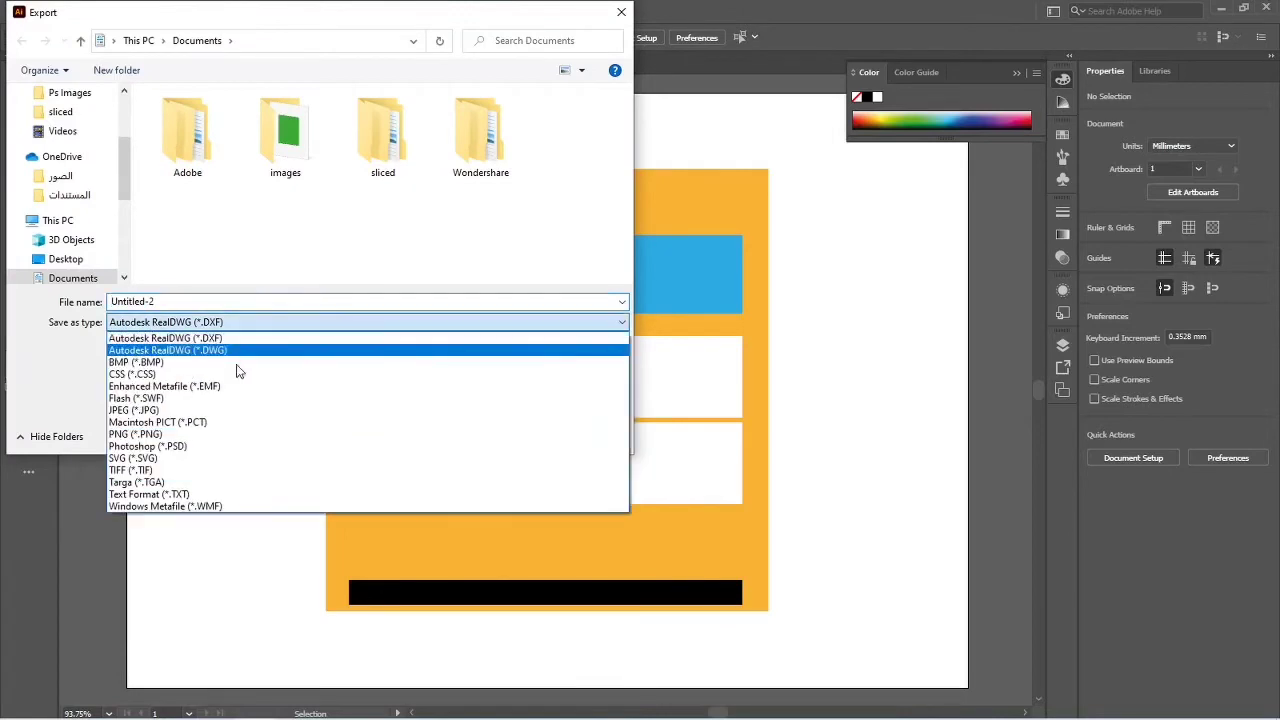
left_click(190, 434)
Step: Name the export file "W1"
double_click(201, 304)
double_click(201, 304)
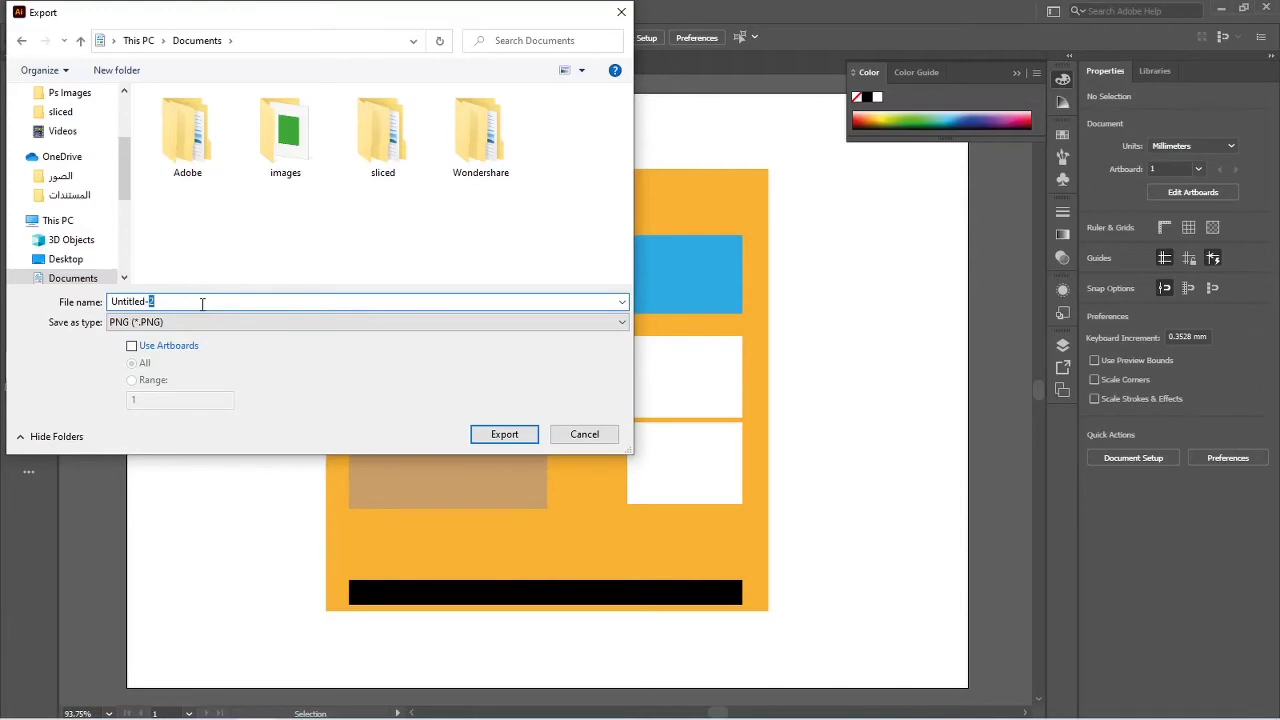
key("BackSpace")
key("BackSpace")
key("BackSpace")
key("BackSpace")
key("BackSpace")
key("BackSpace")
key("BackSpace")
key("BackSpace")
key("BackSpace")
key("BackSpace")
type("W")
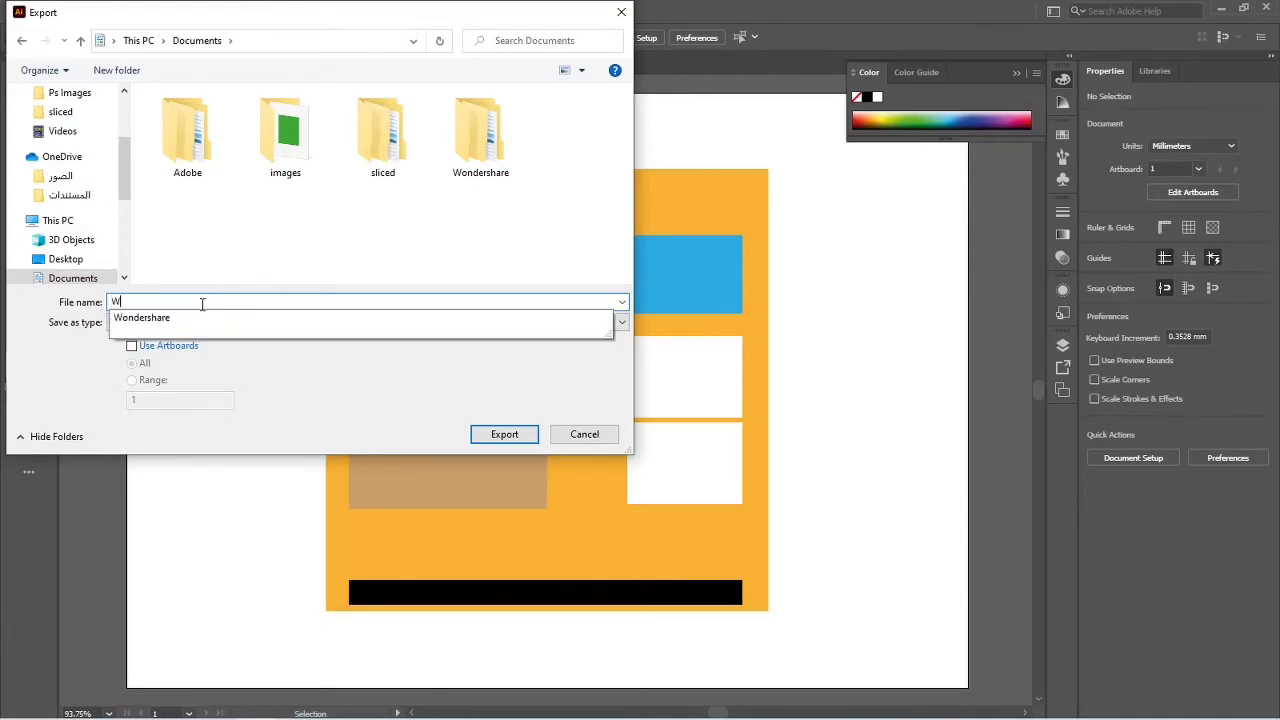
type("1")
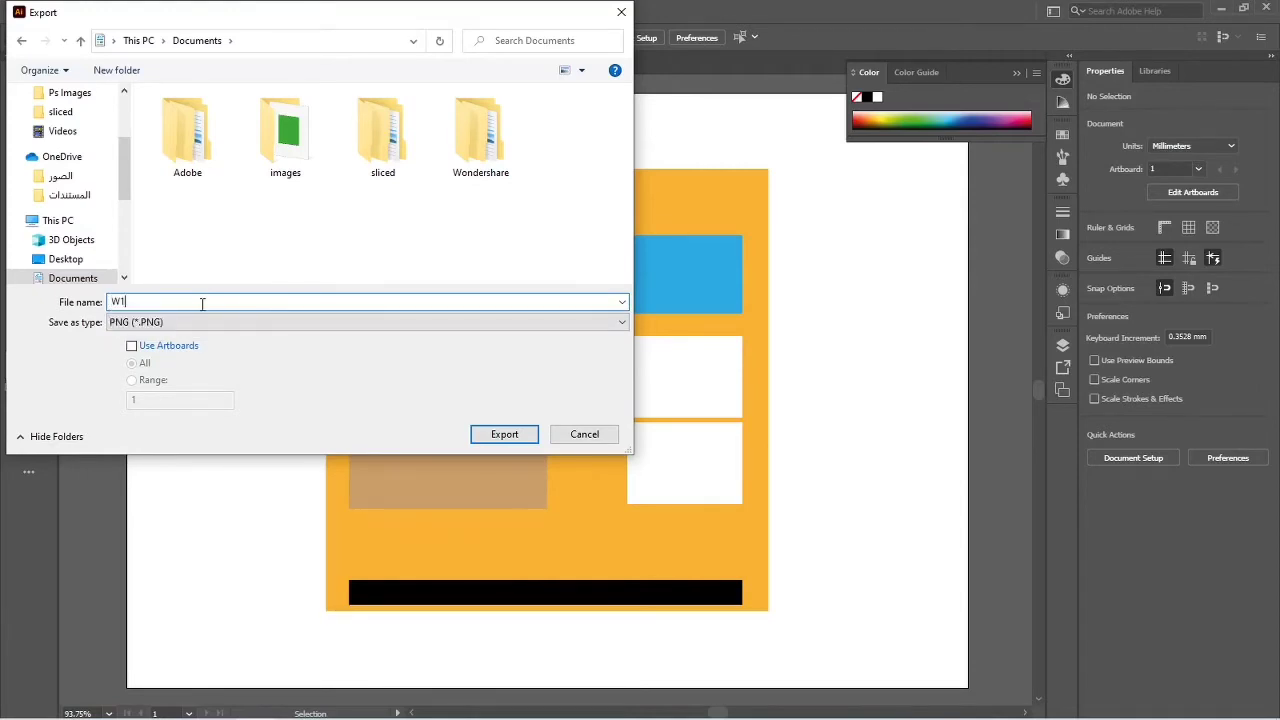
Step: Set the export location to the Desktop and export the PNG at Screen (72 ppi) resolution with a transparent background
left_click(70, 262)
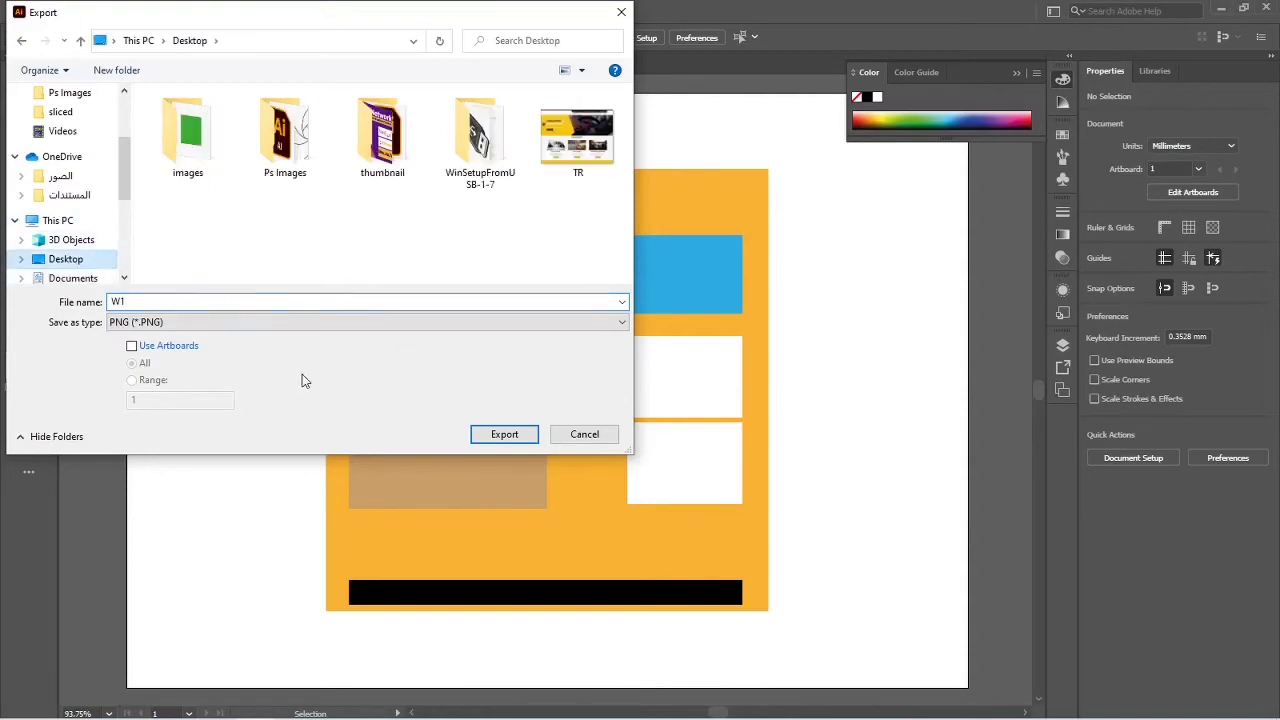
left_click(508, 434)
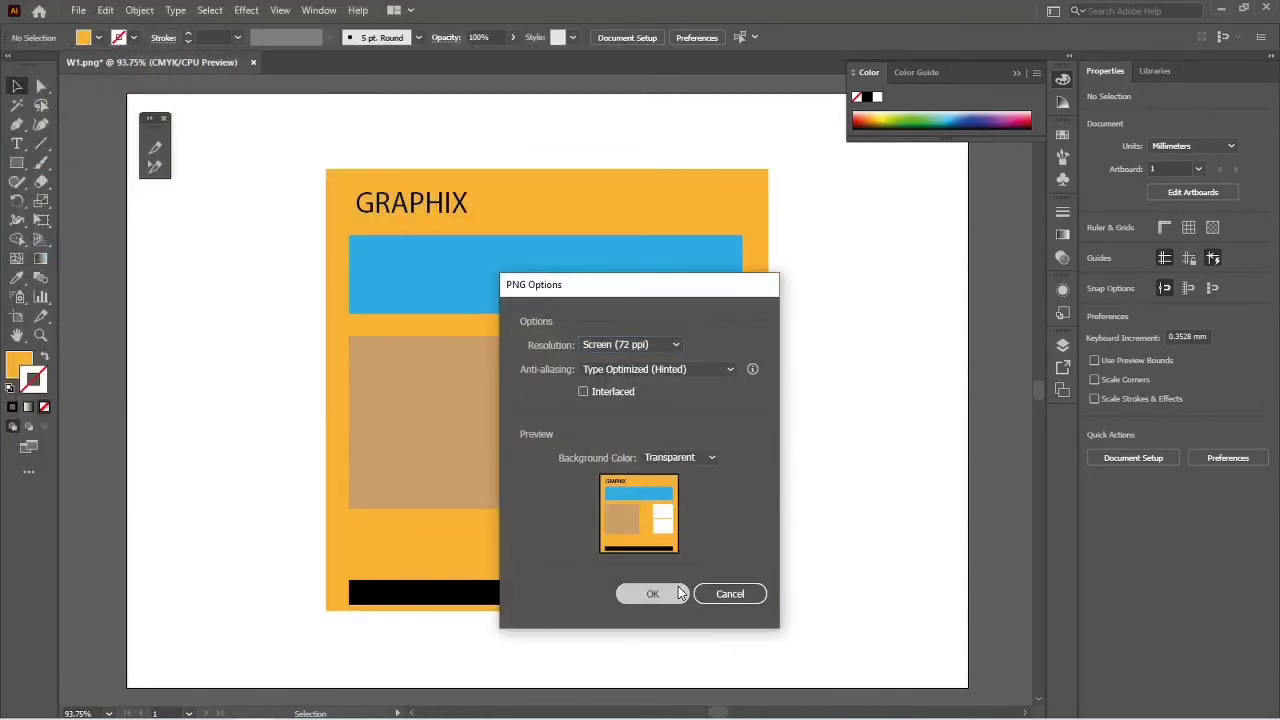
left_click(655, 592)
Step: Open the exported W1 image from the desktop to check it, close it and return to Illustrator
left_click(1221, 9)
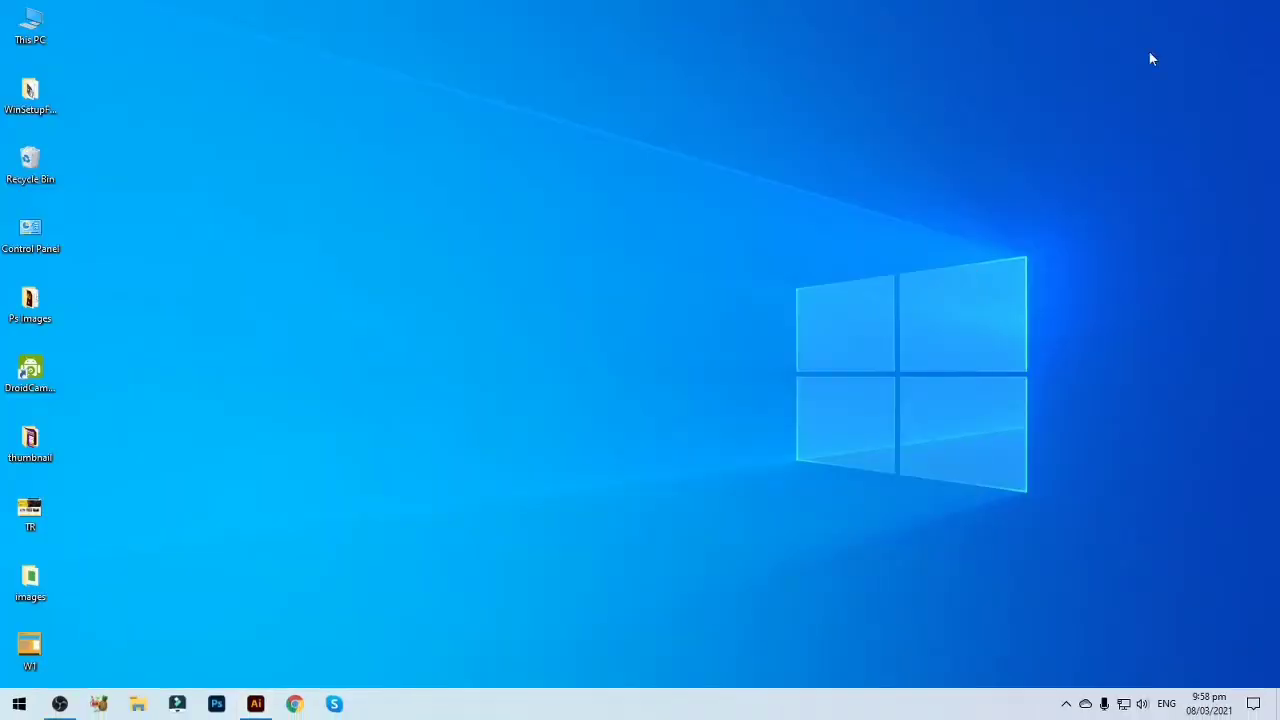
double_click(30, 648)
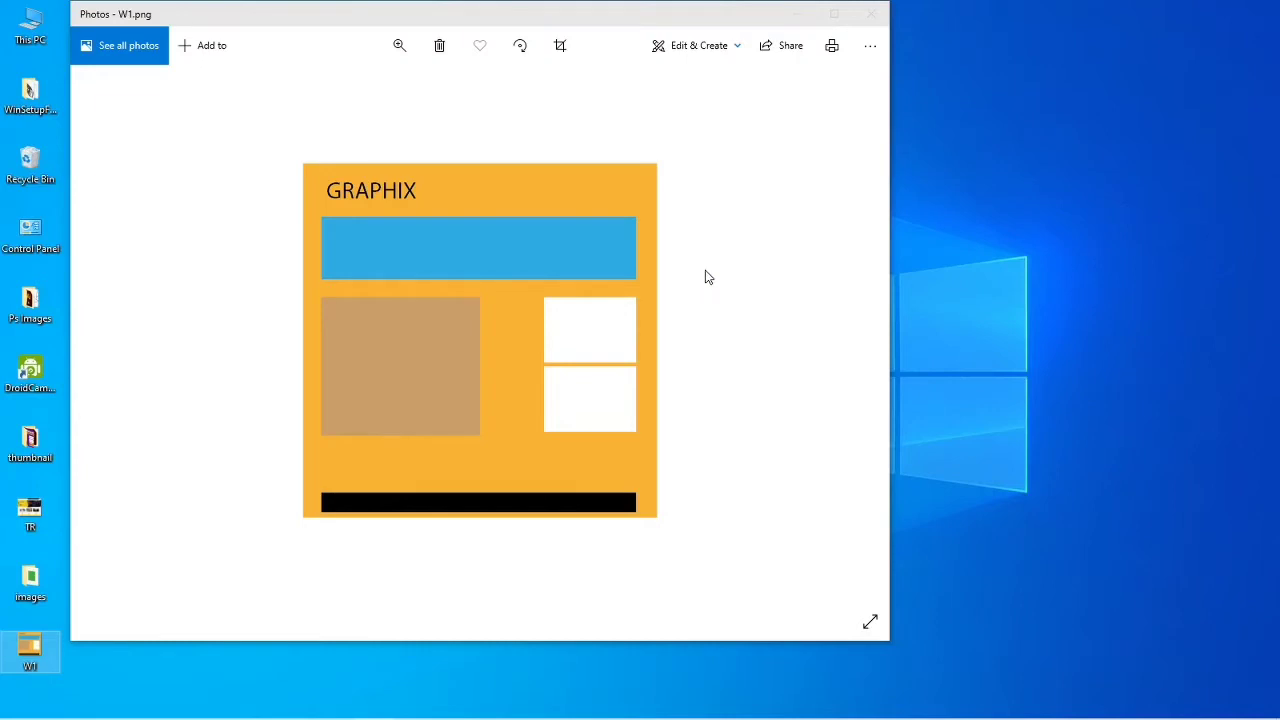
key("alt+Tab")
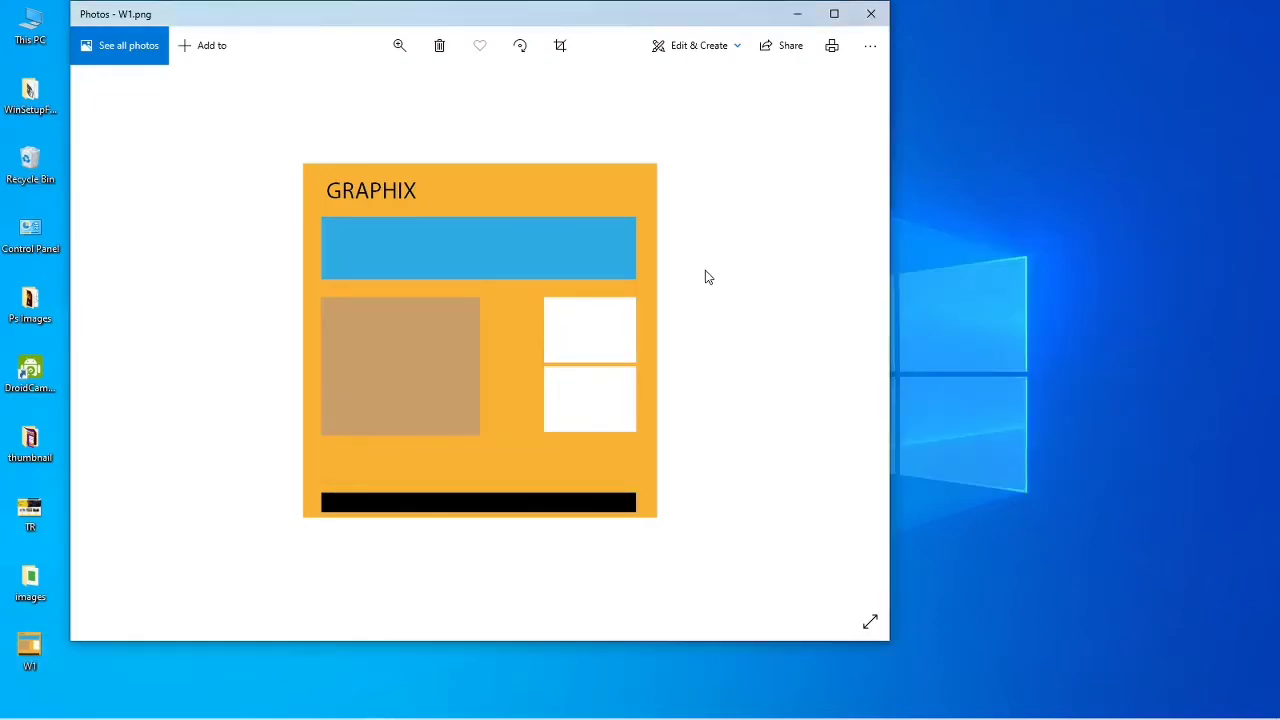
left_click(871, 13)
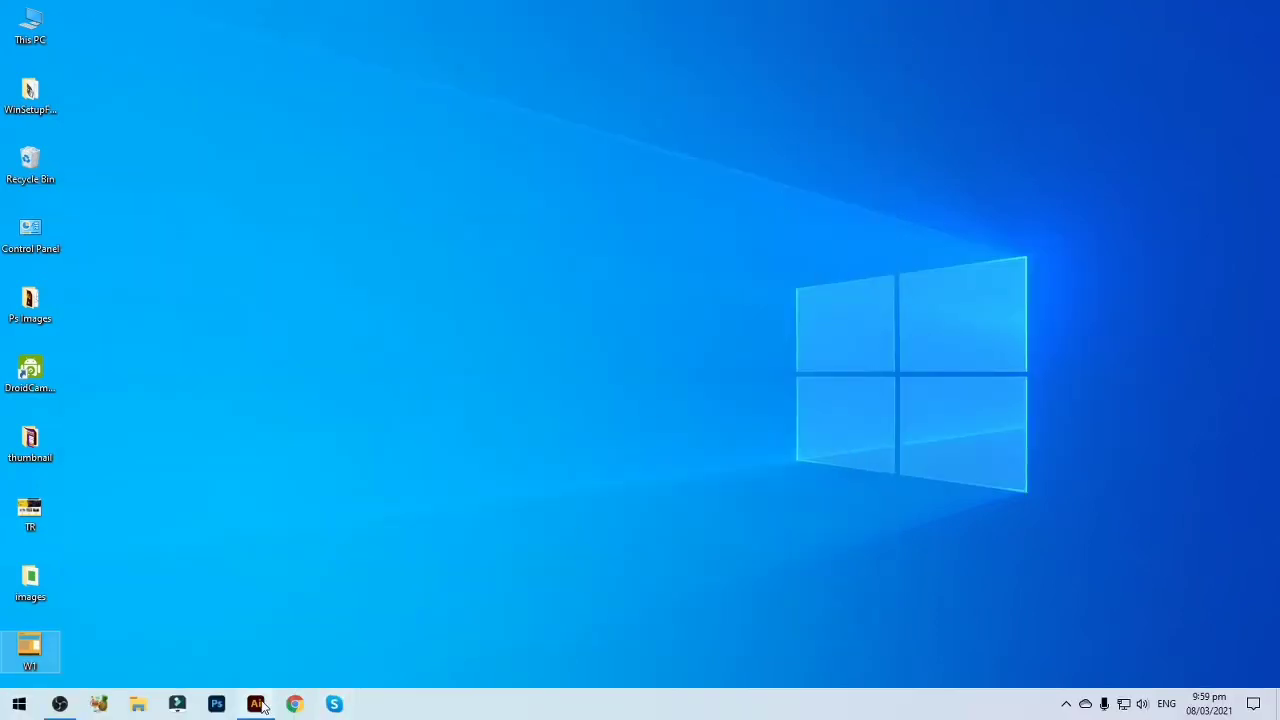
left_click(255, 704)
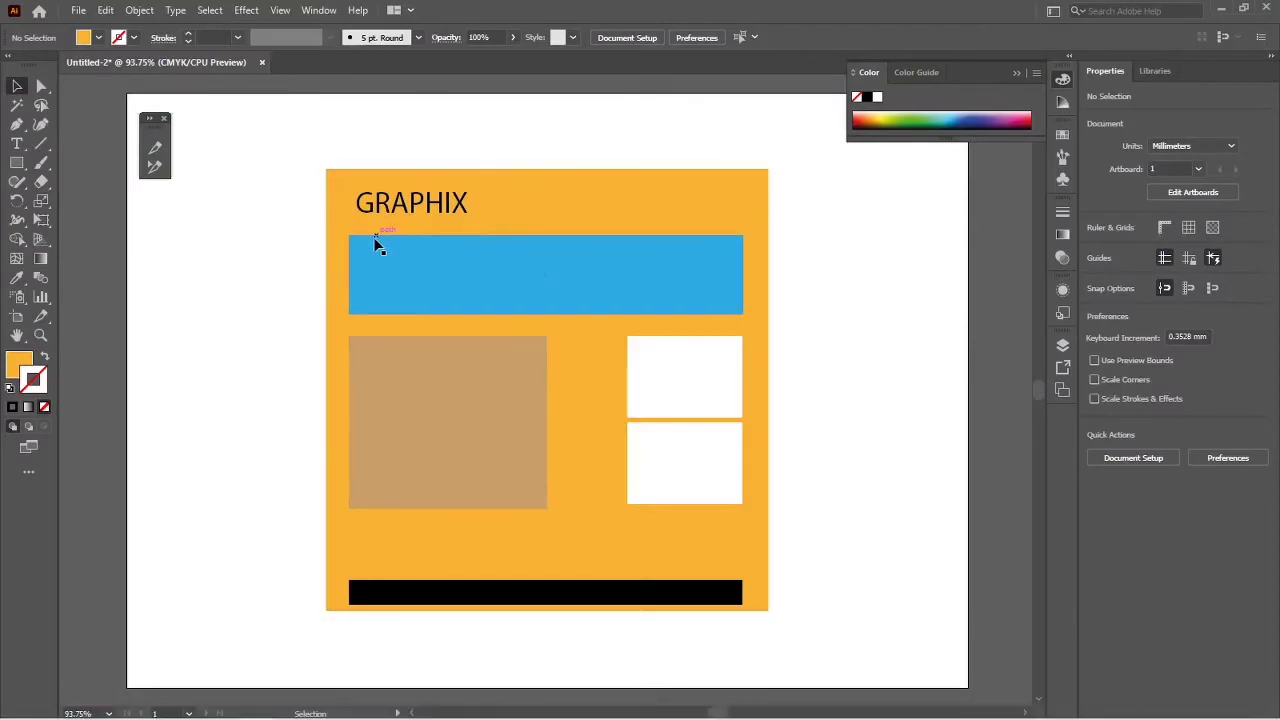
Step: Draw a slice about 140 mm wide and 29 mm high around the blue banner with the Slice tool
left_click(154, 150)
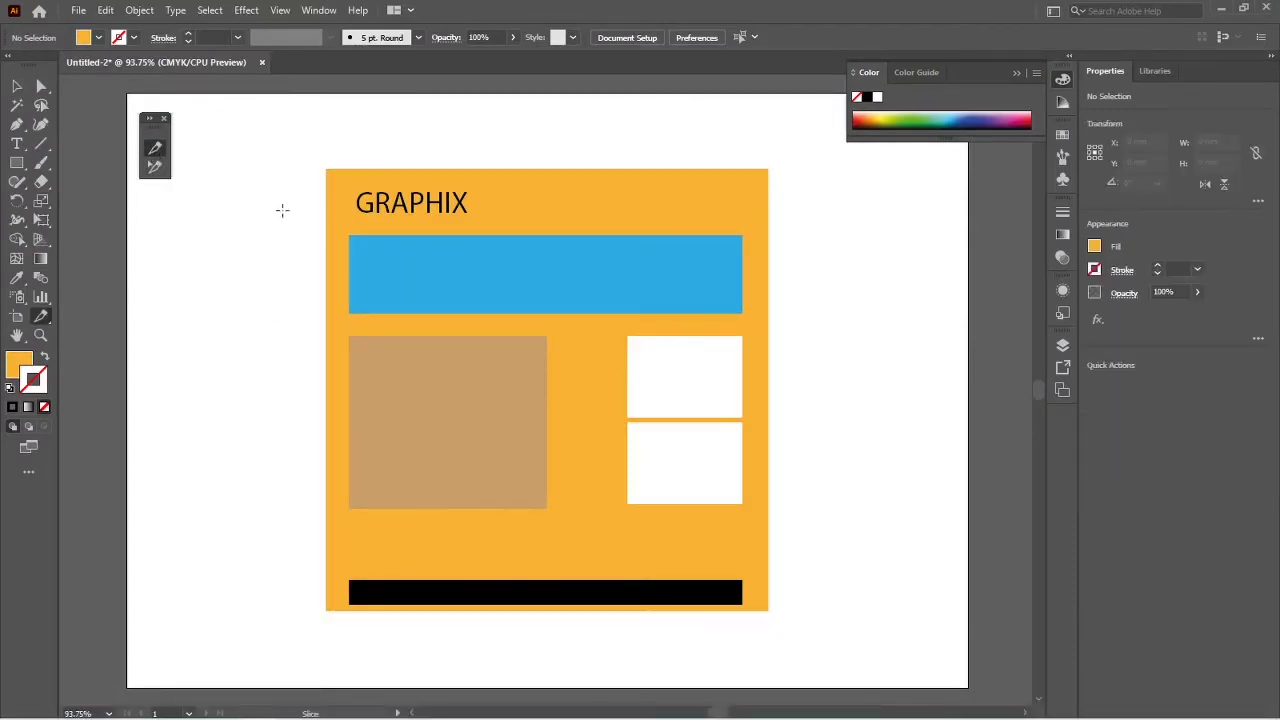
scroll(358, 257, "up", 4)
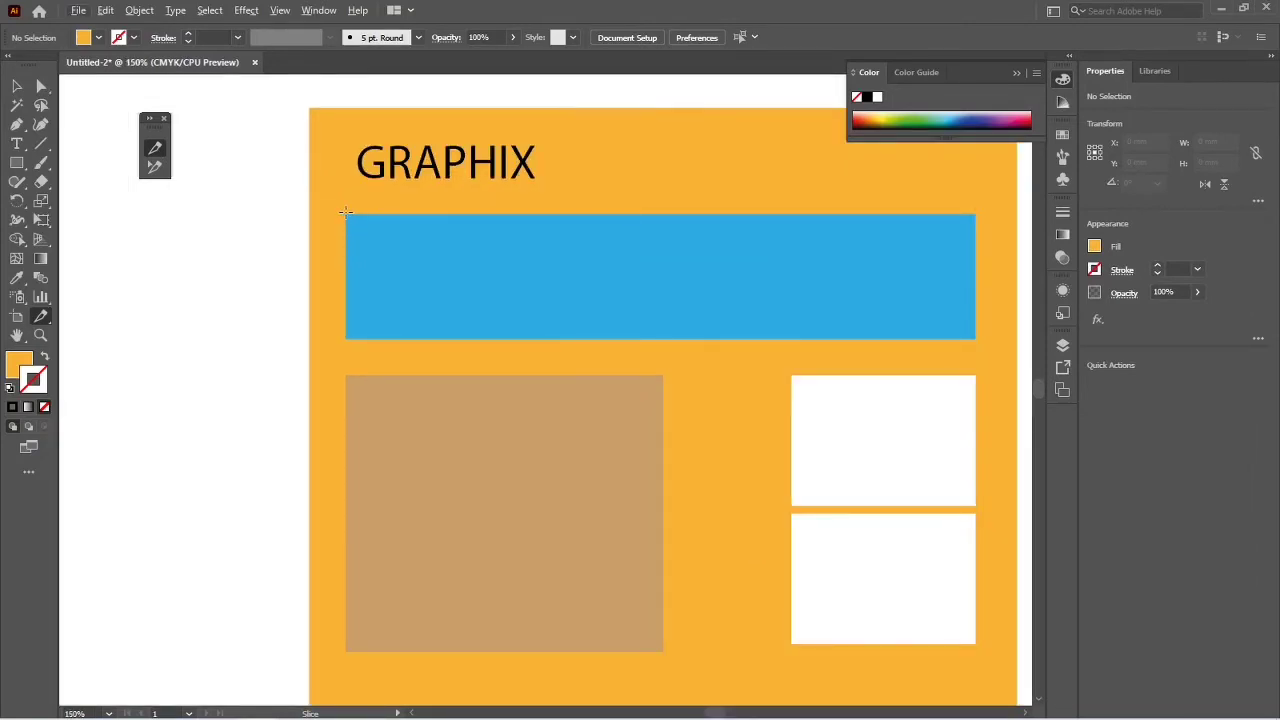
left_click_drag(350, 267, 981, 341)
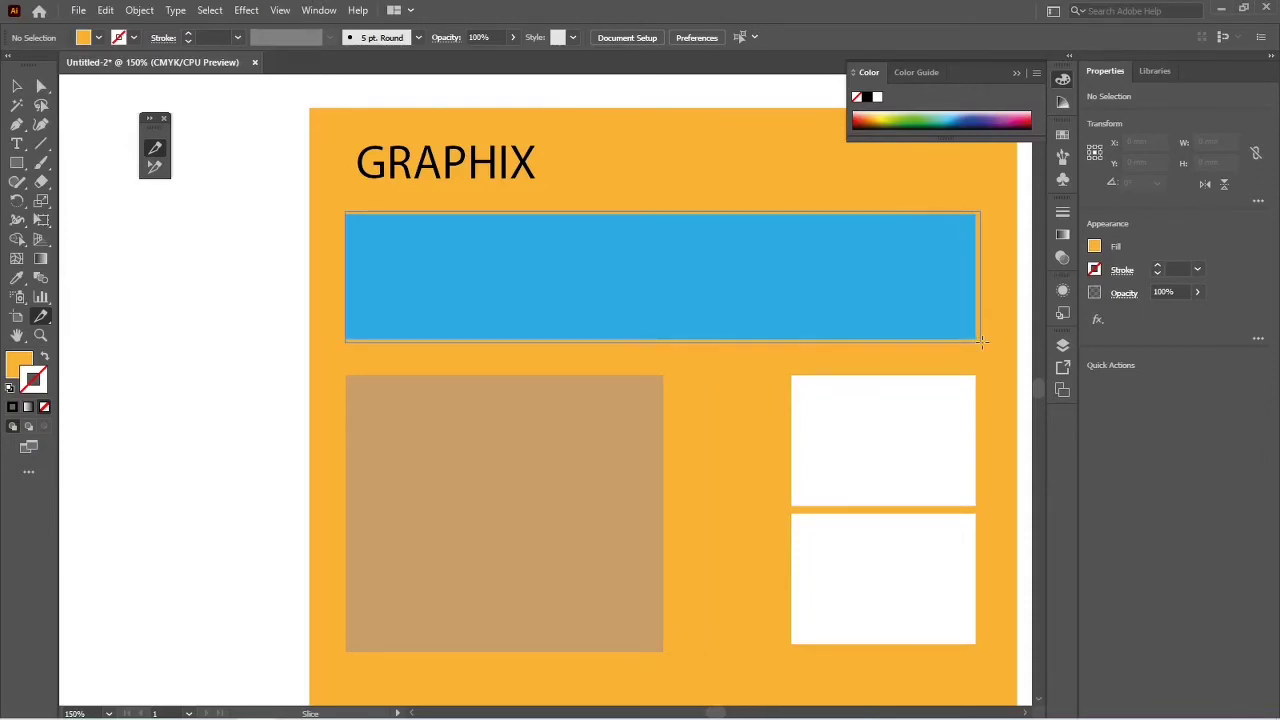
left_click_drag(982, 341, 978, 342)
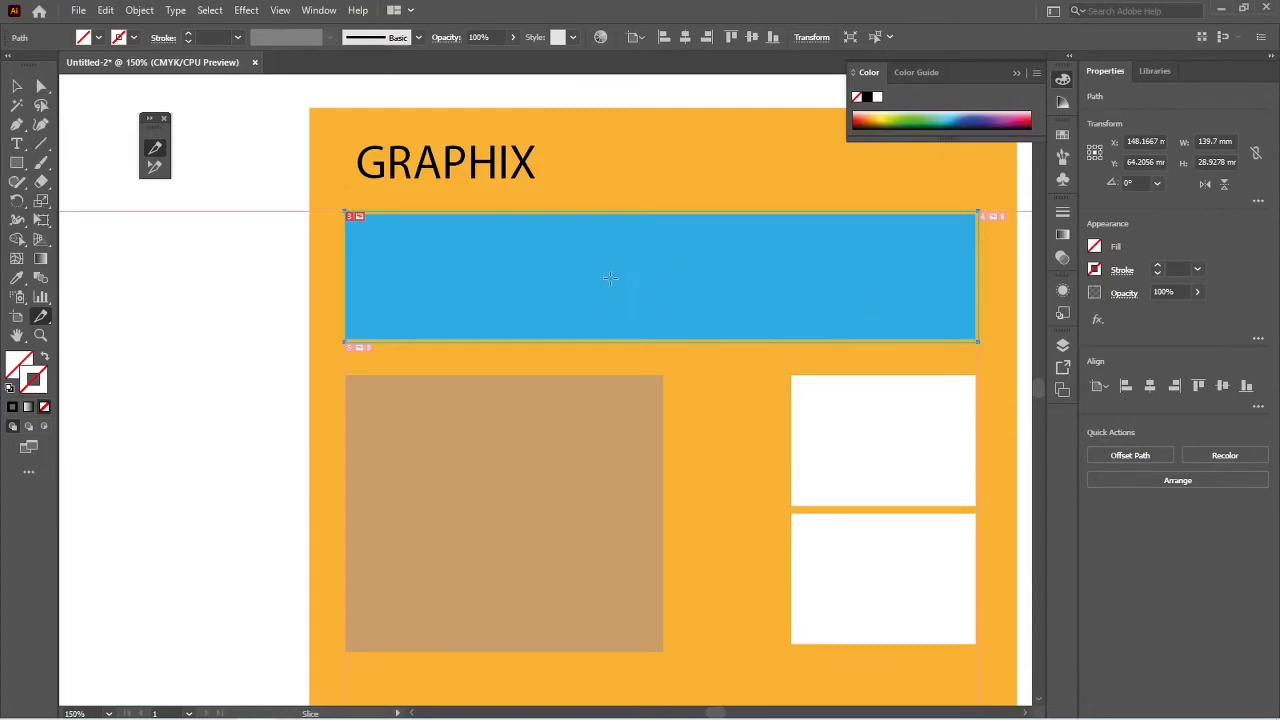
Step: Collapse the floating Color panel covering the artwork and activate the Slice Selection tool
scroll(577, 281, "down", 1)
left_click_drag(660, 337, 599, 340)
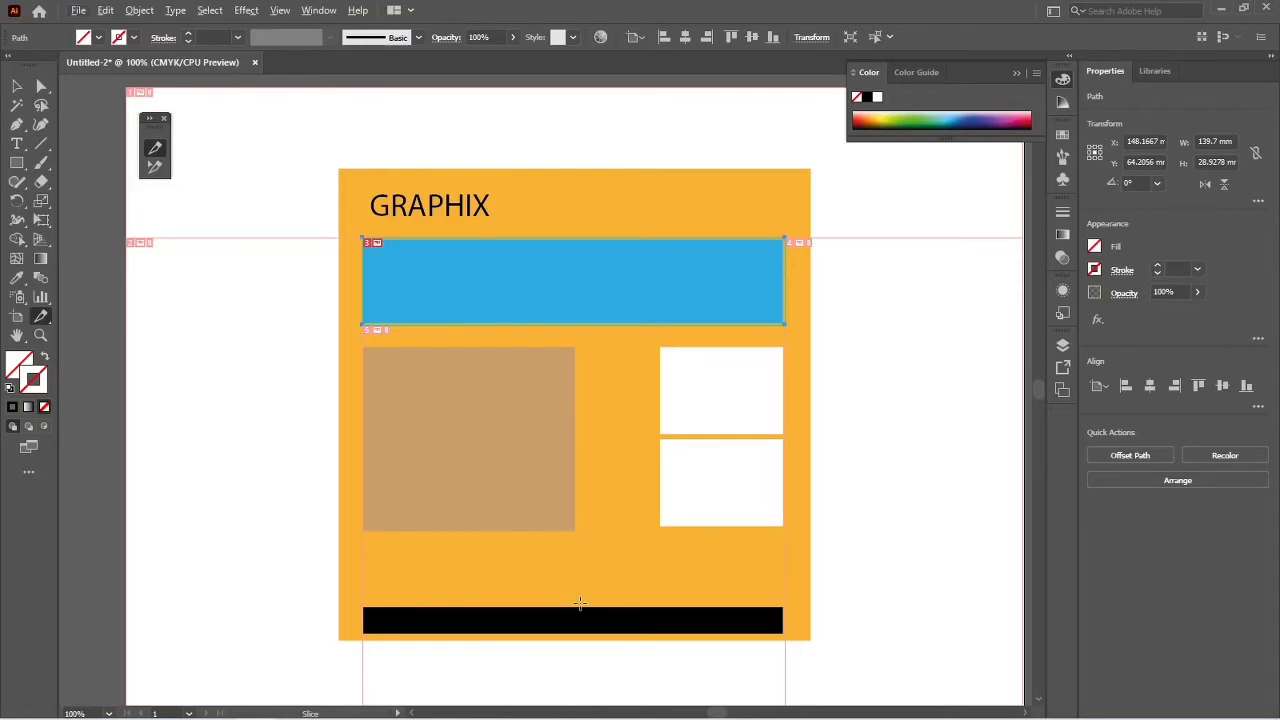
scroll(580, 603, "down", 1)
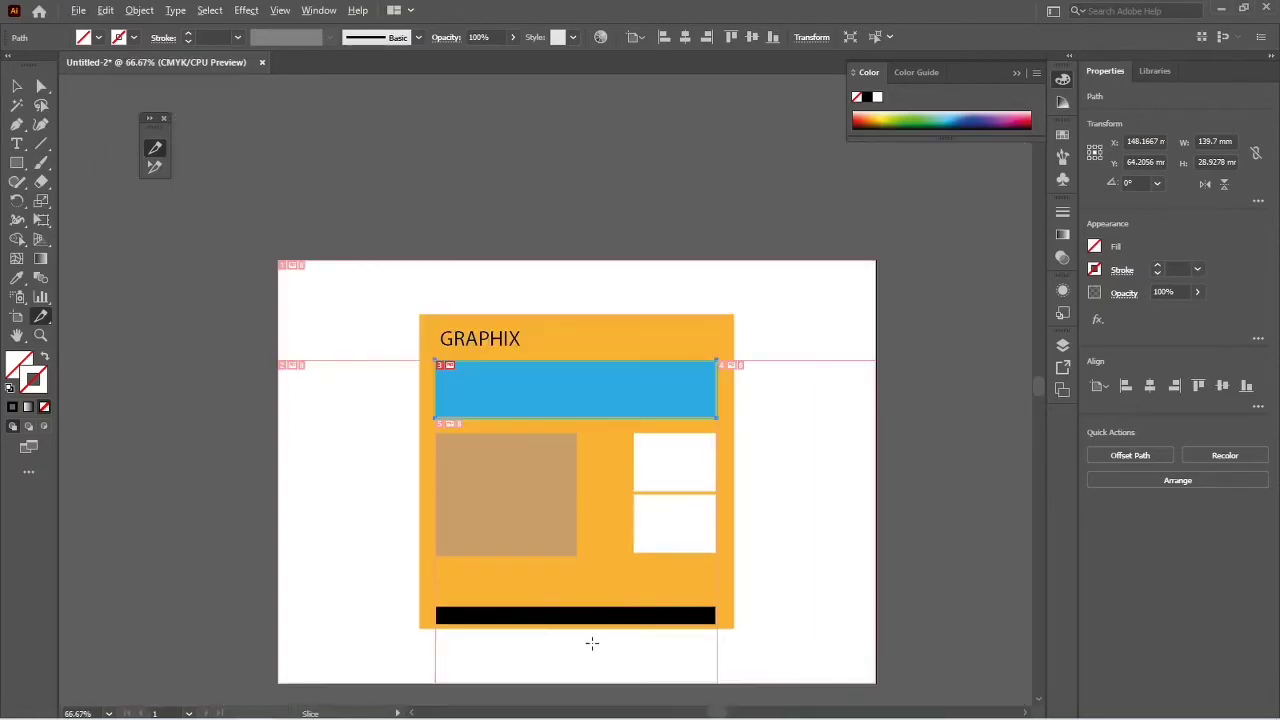
scroll(592, 643, "up", 1)
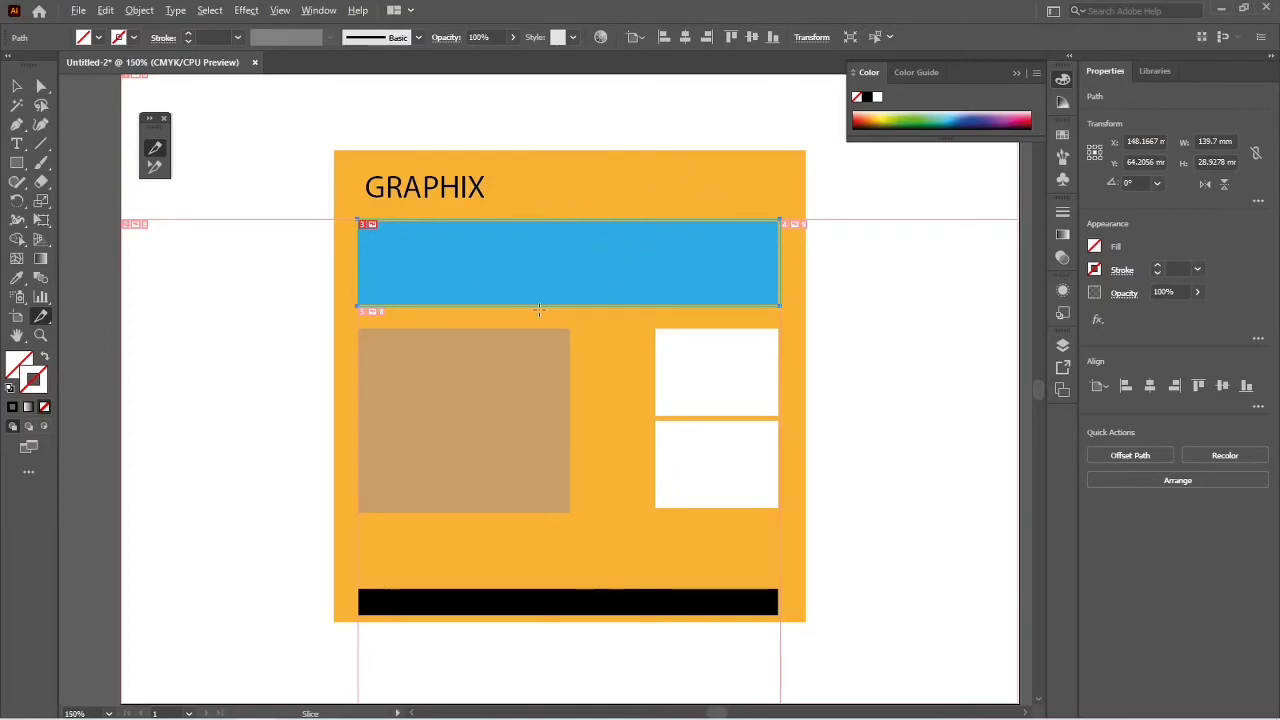
scroll(539, 310, "up", 2)
scroll(539, 310, "up", 1)
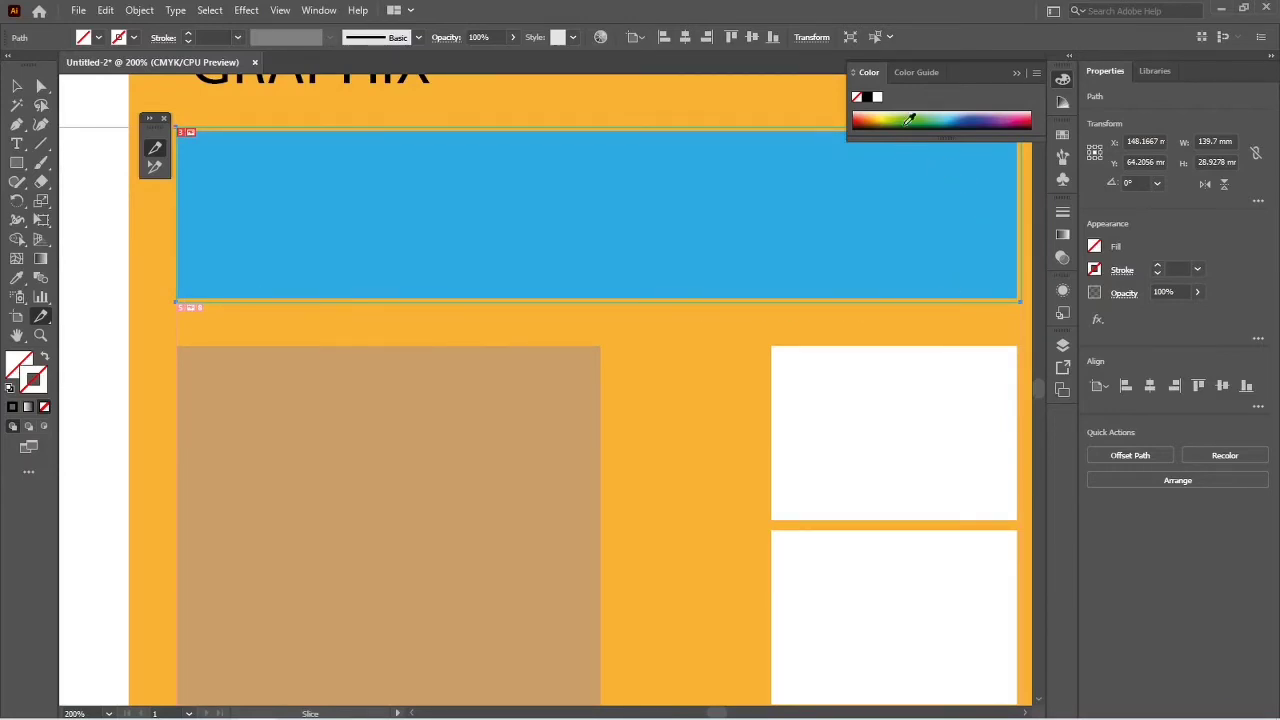
left_click(1017, 71)
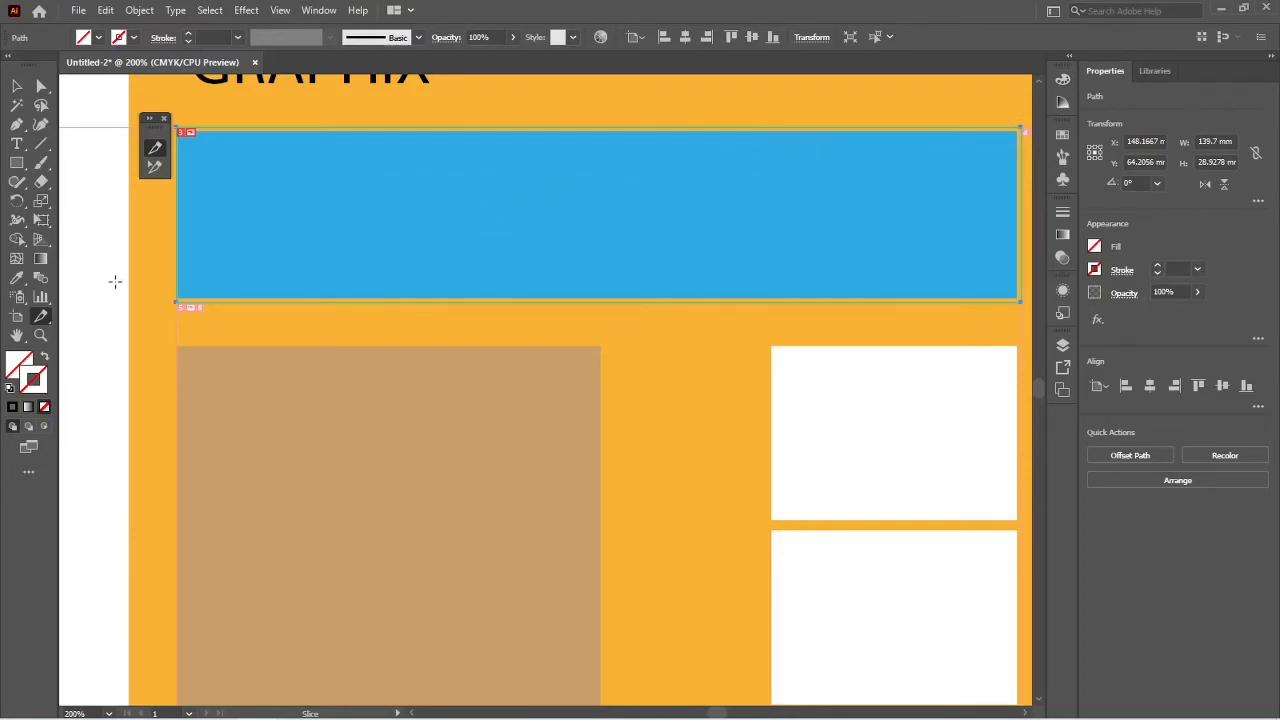
left_click(157, 168)
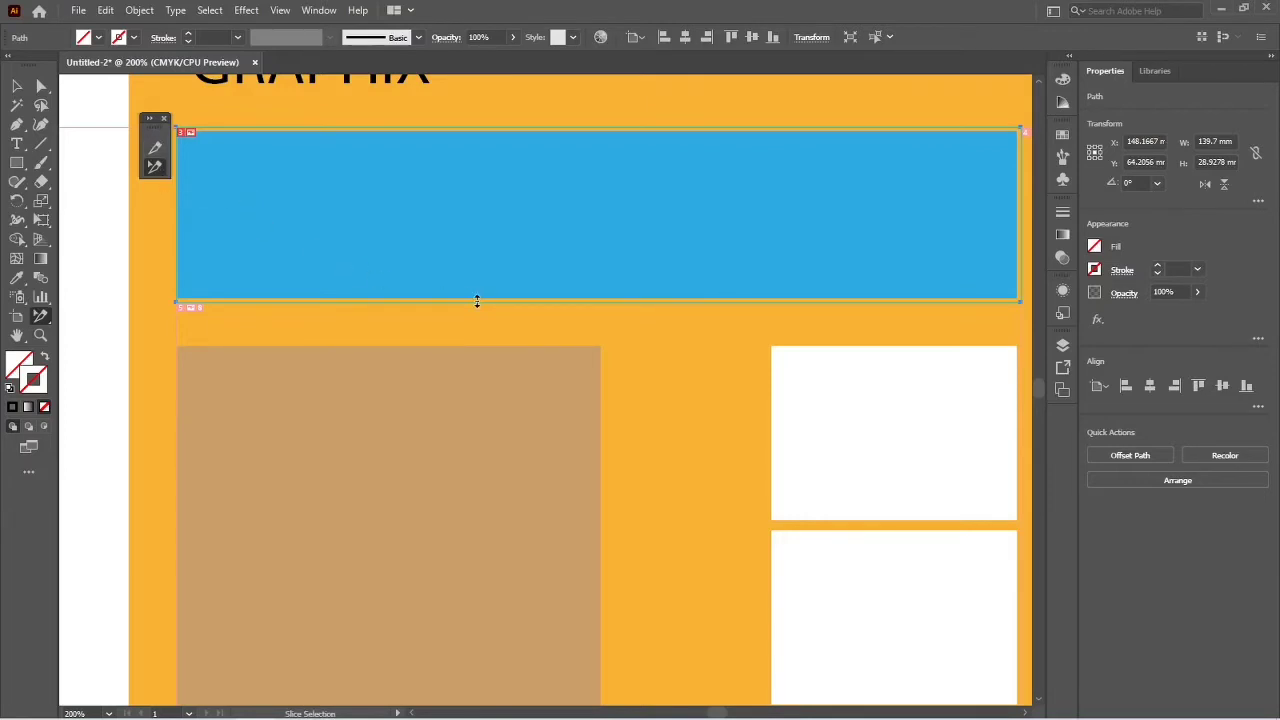
Step: Try moving the blue banner's slice down and left across the layout, and undo the move
left_click_drag(549, 237, 457, 336)
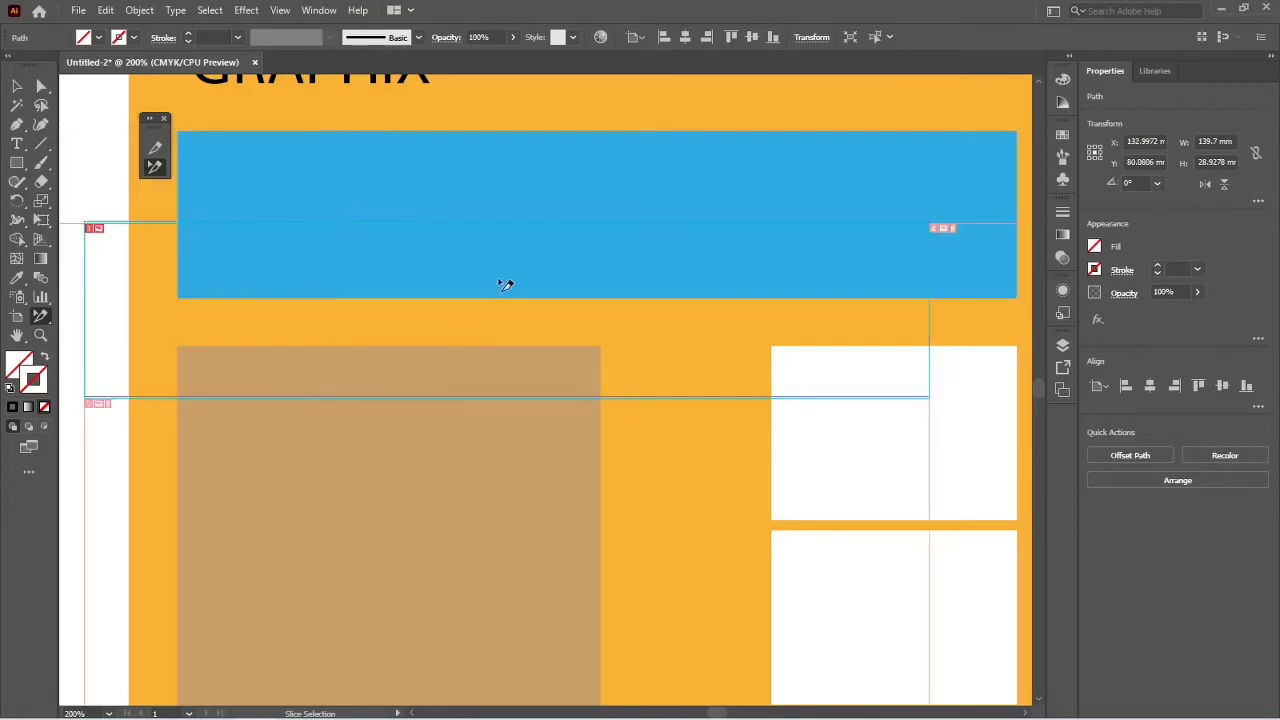
key("v")
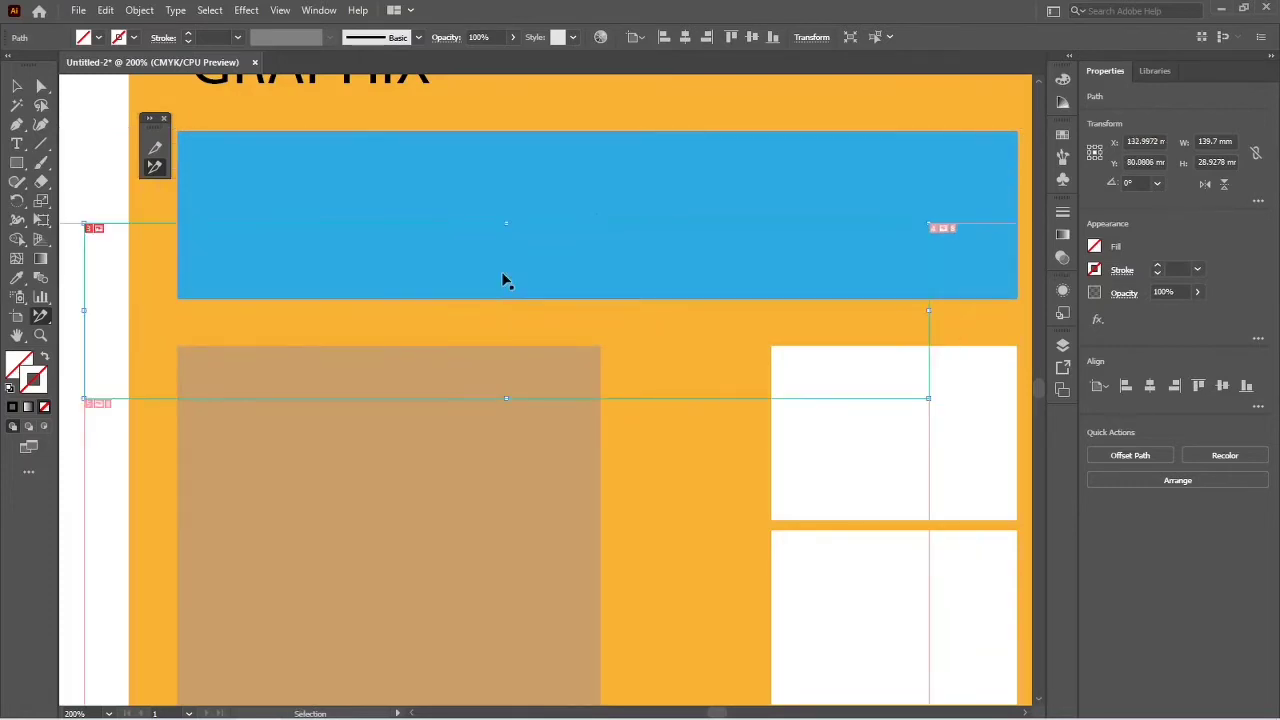
key("ctrl+z")
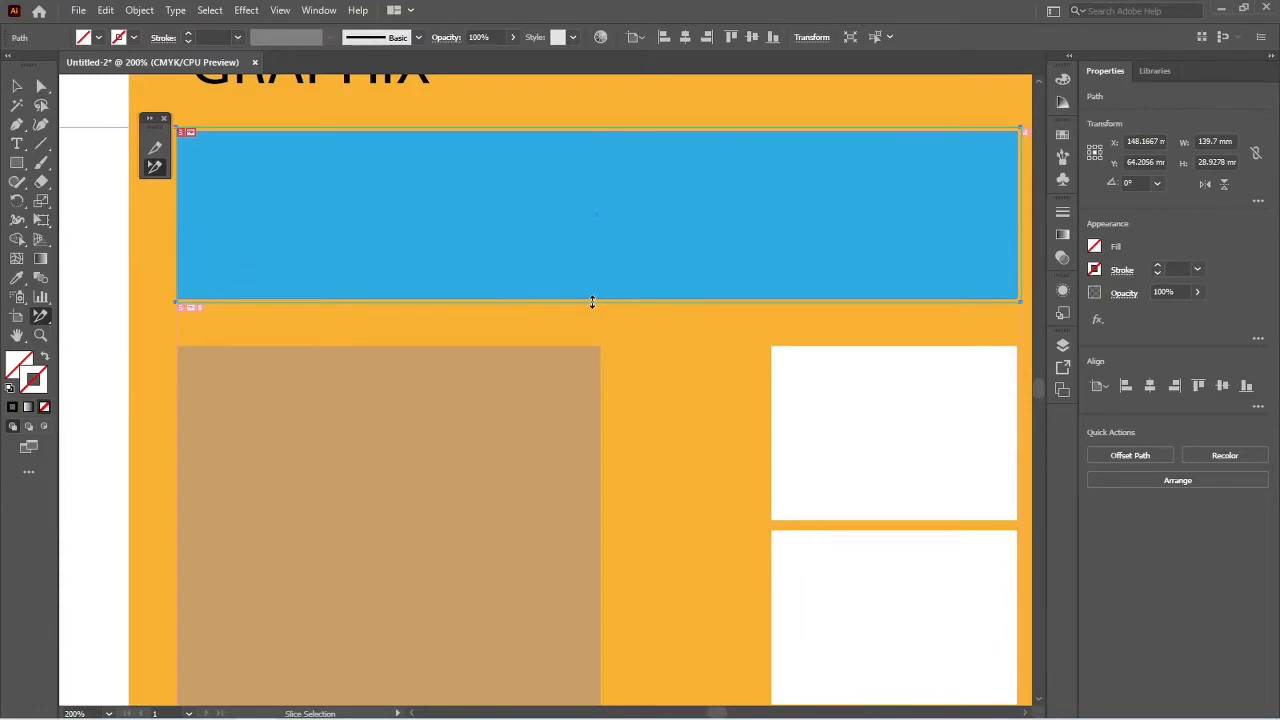
Step: Adjust the slice's edges to fit the blue banner, at about 138.3 by 26.8 mm, and deselect it
key("Up")
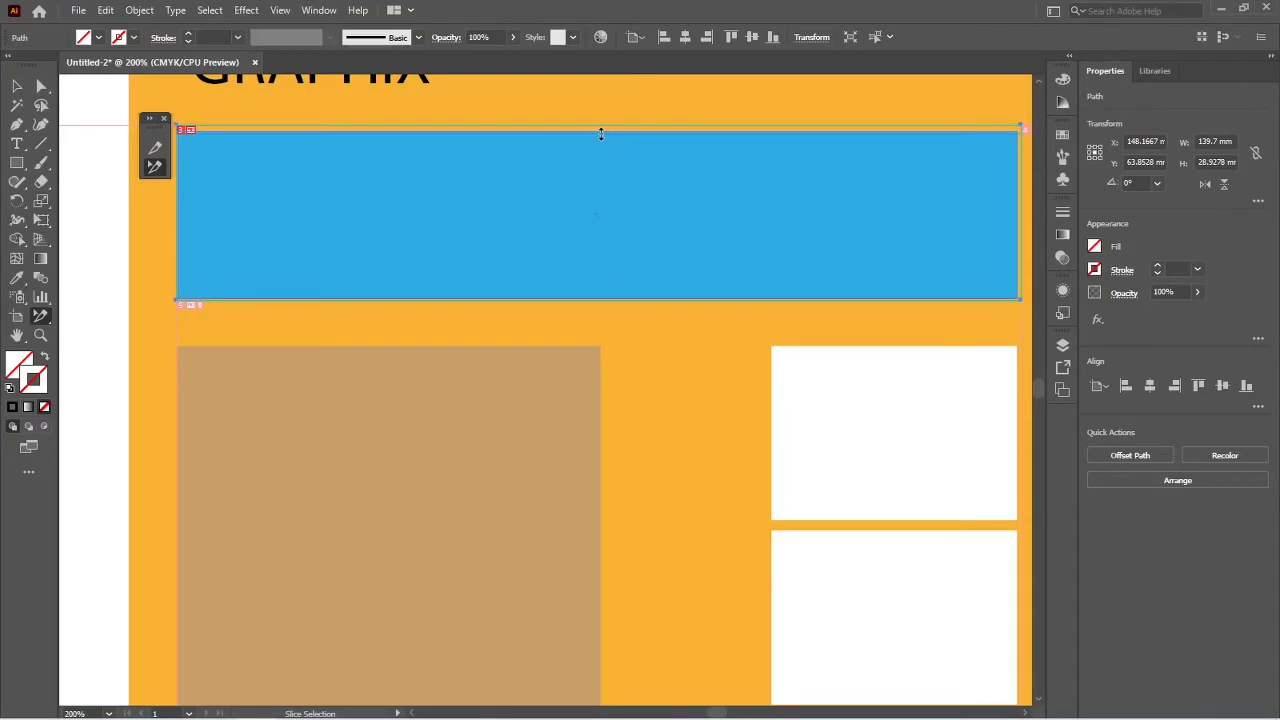
left_click_drag(601, 136, 601, 140)
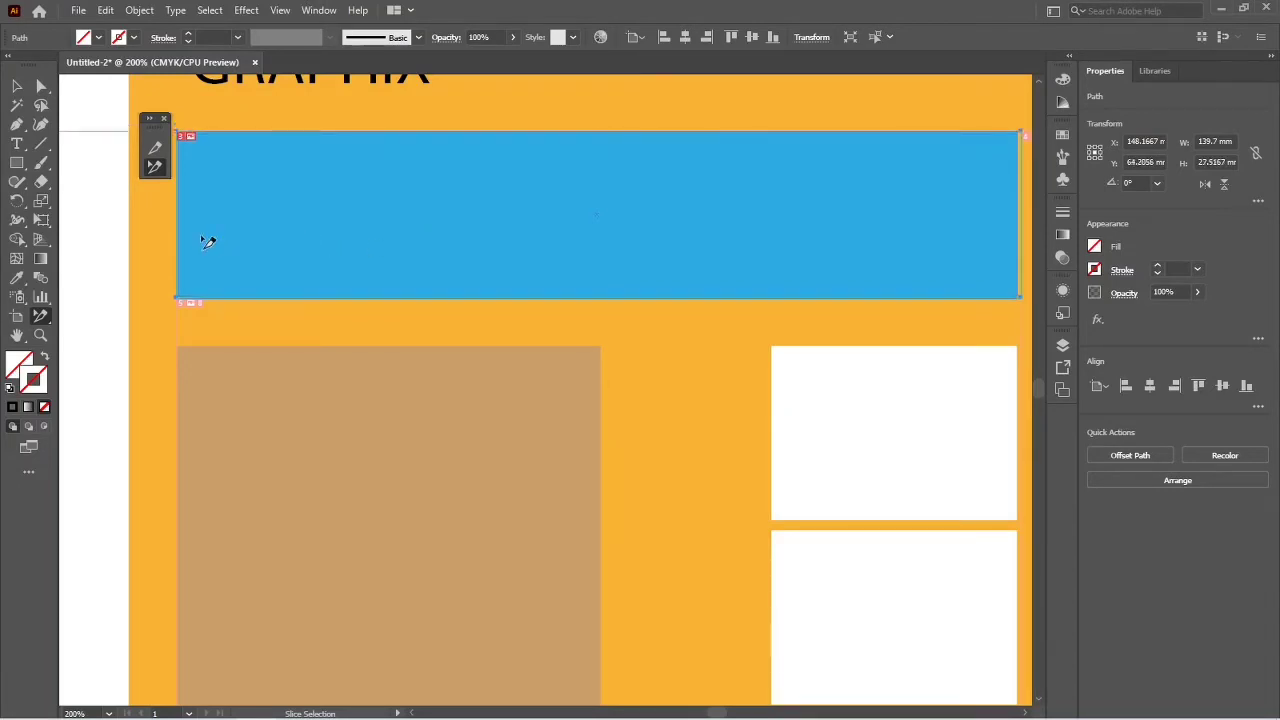
left_click_drag(169, 243, 178, 243)
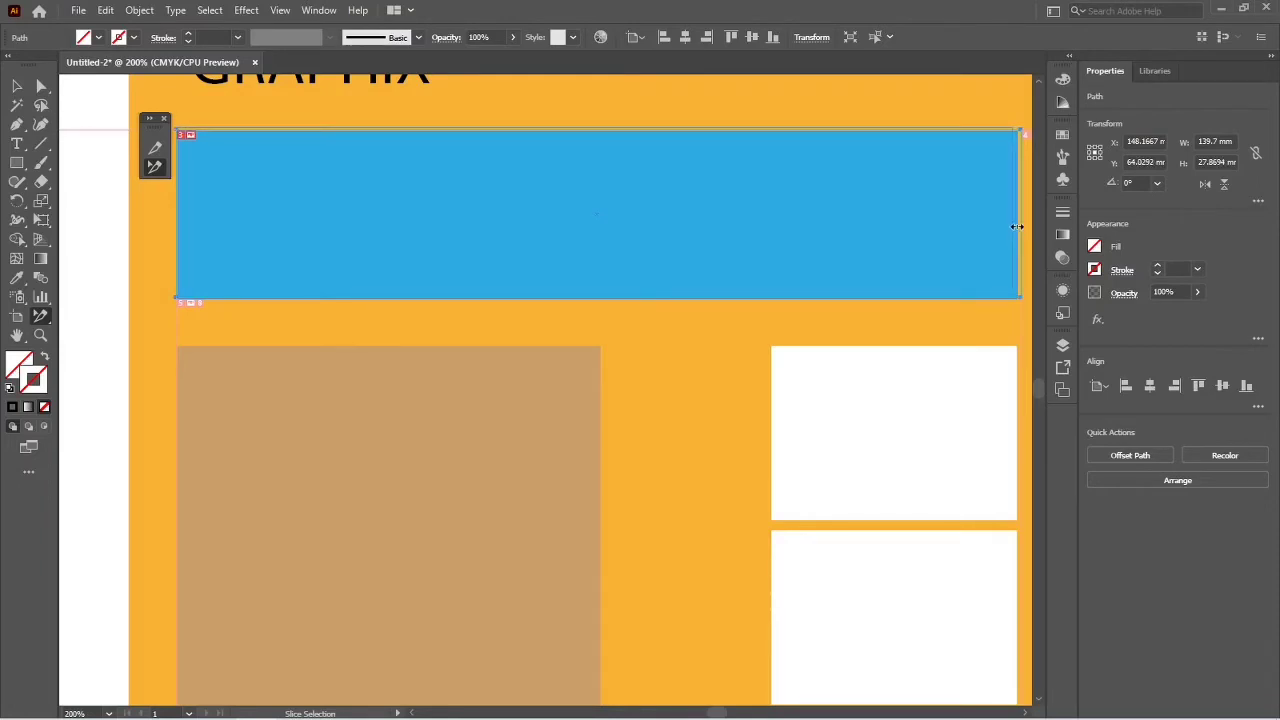
left_click(1017, 227)
left_click_drag(1019, 227, 1014, 228)
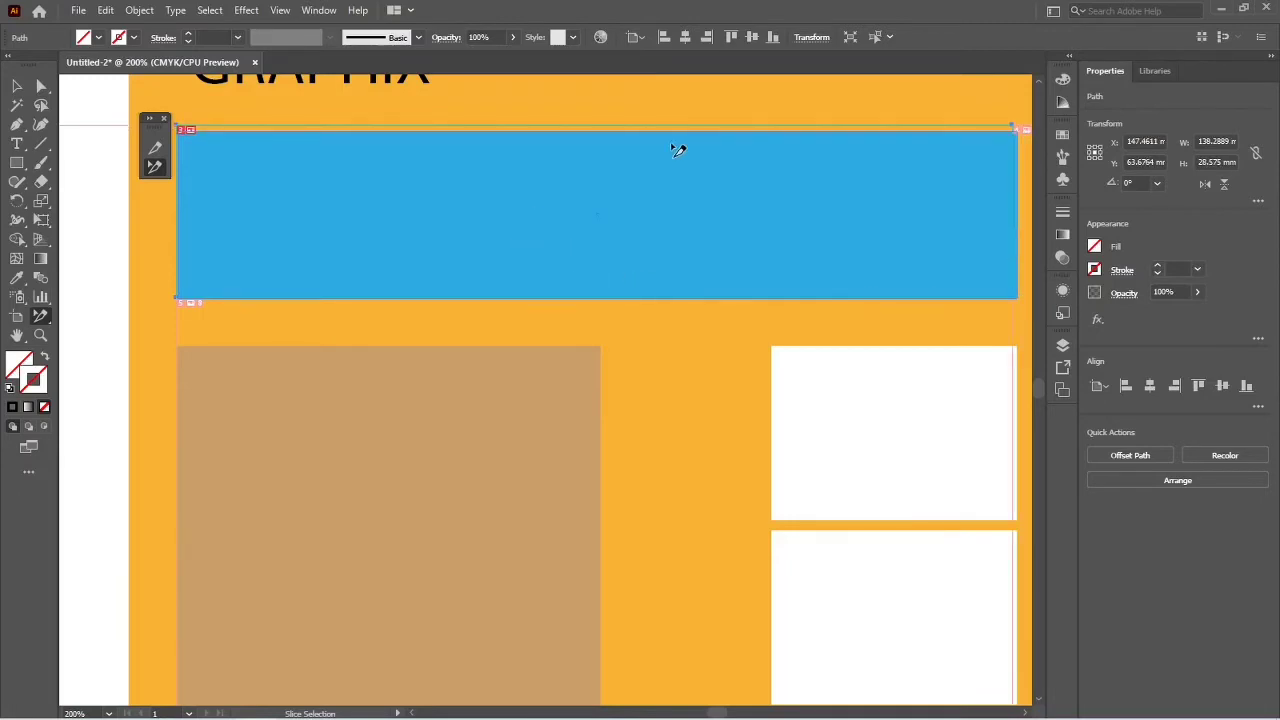
left_click_drag(682, 130, 657, 137)
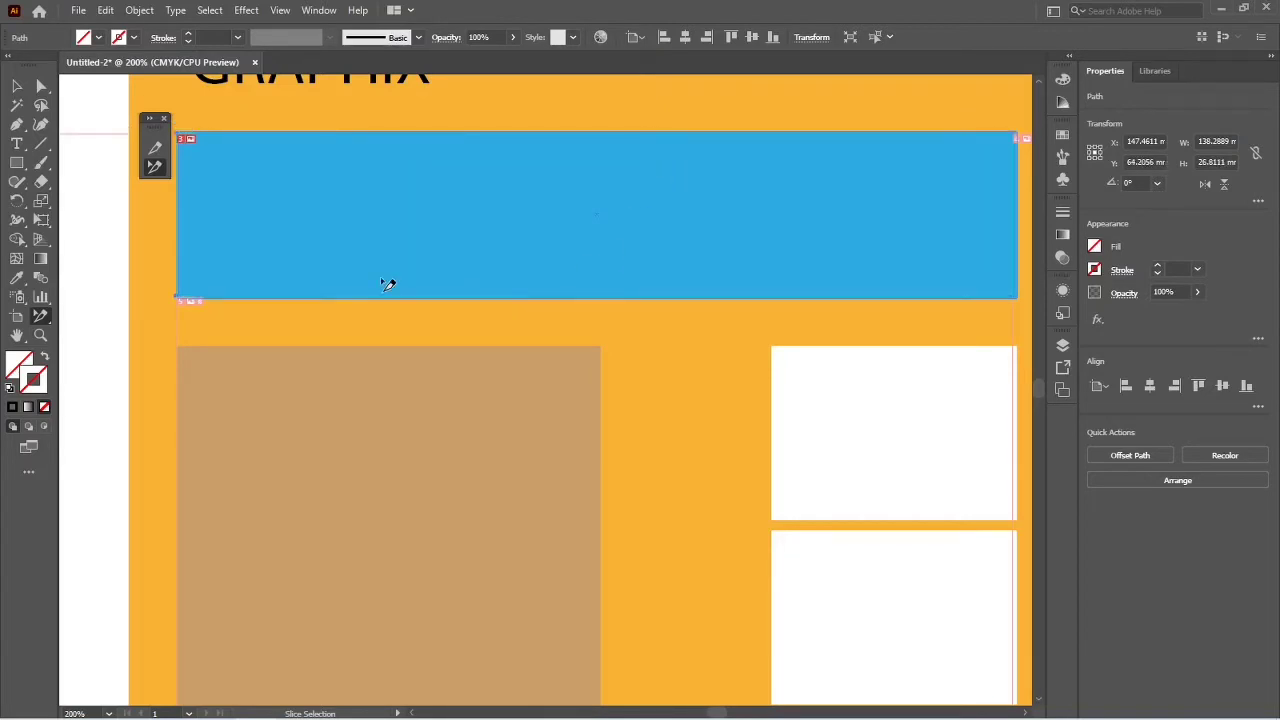
scroll(388, 285, "down", 1)
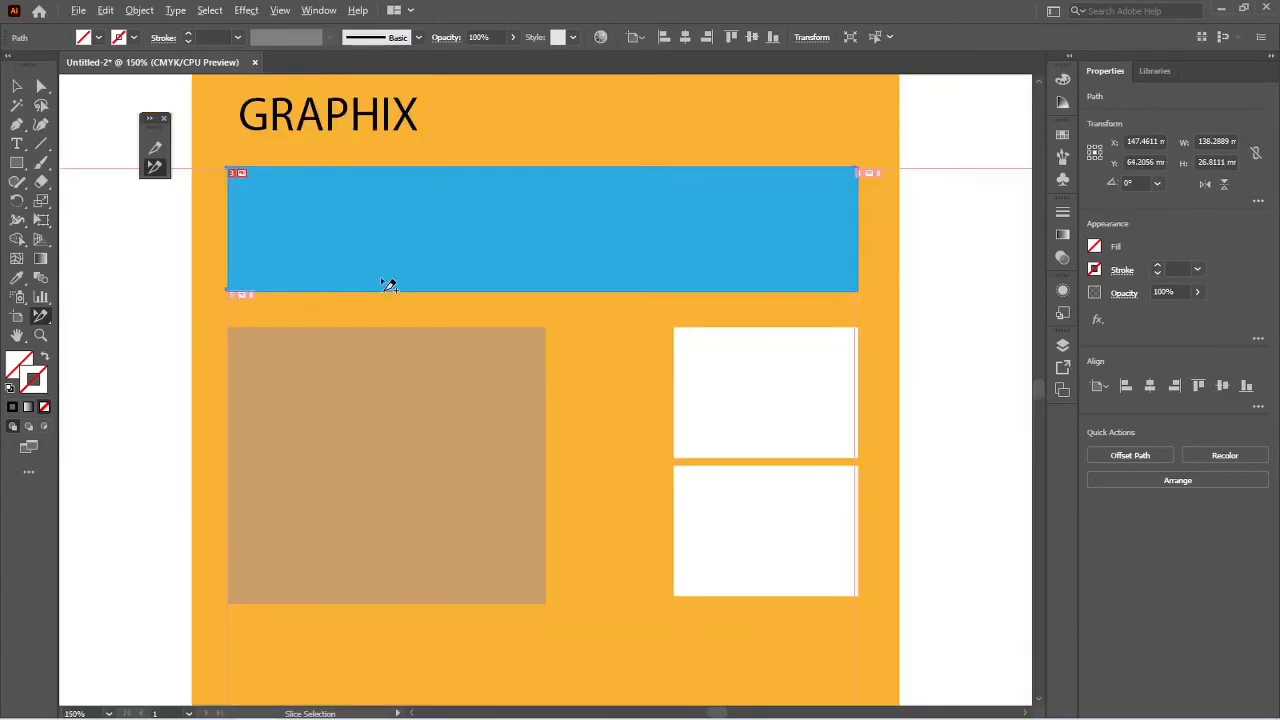
scroll(388, 285, "down", 1)
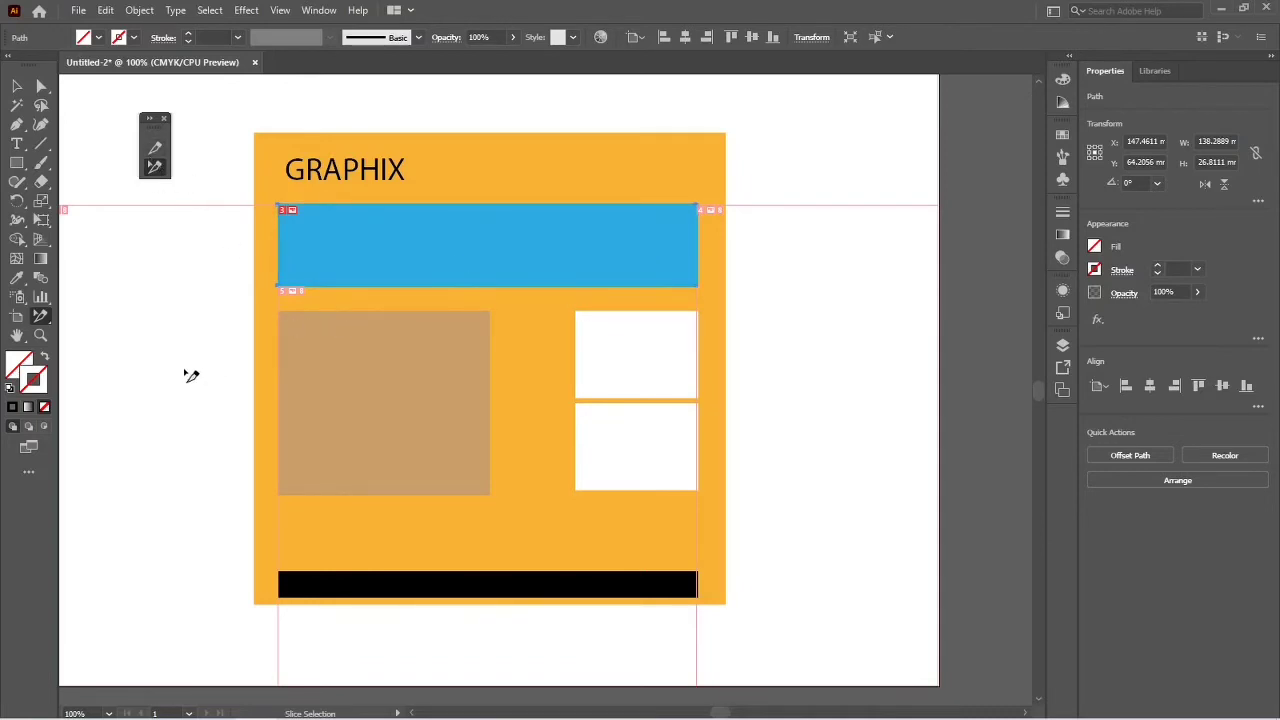
left_click(175, 377)
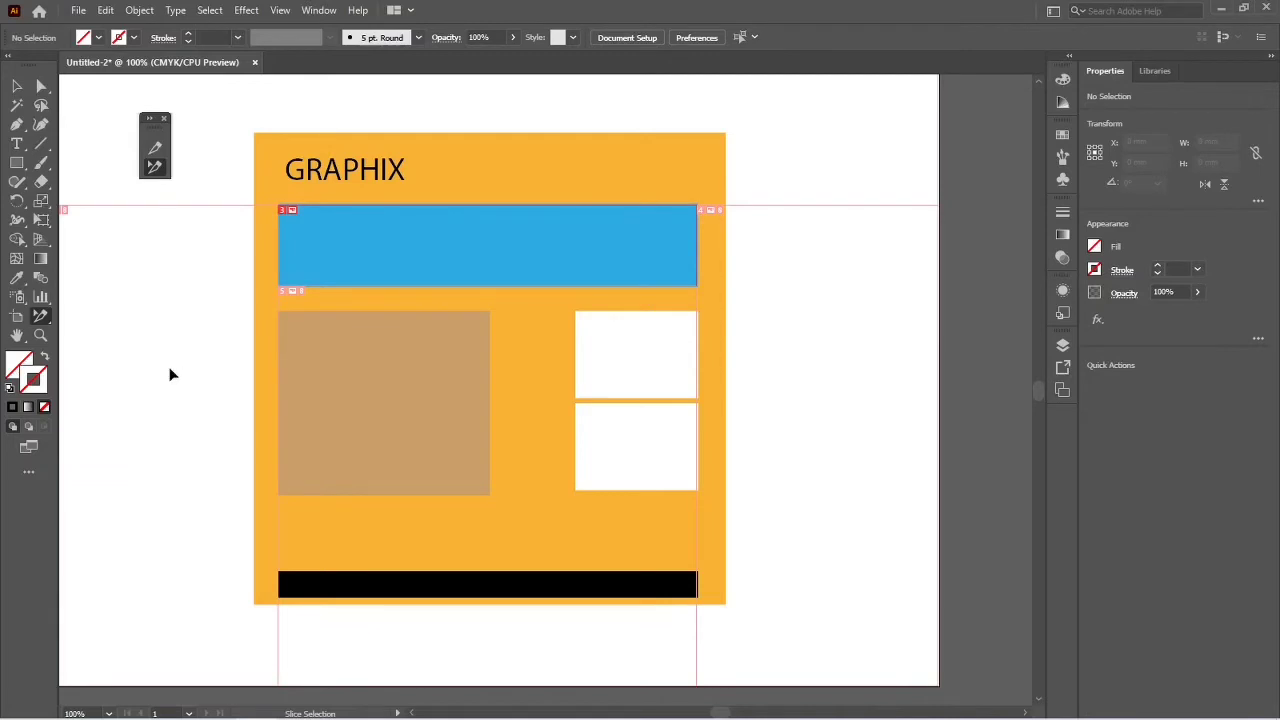
key("v")
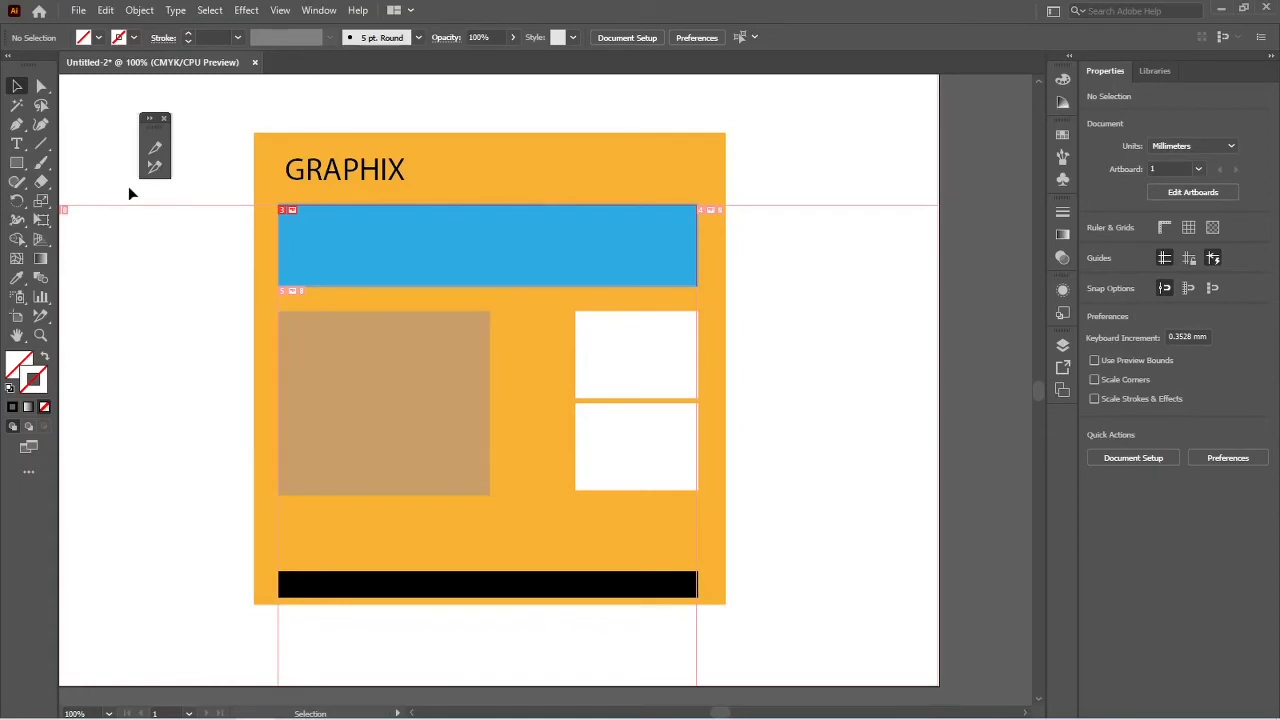
Step: Select the blue banner's slice and start saving the selected slice
left_click(155, 167)
left_click(344, 290)
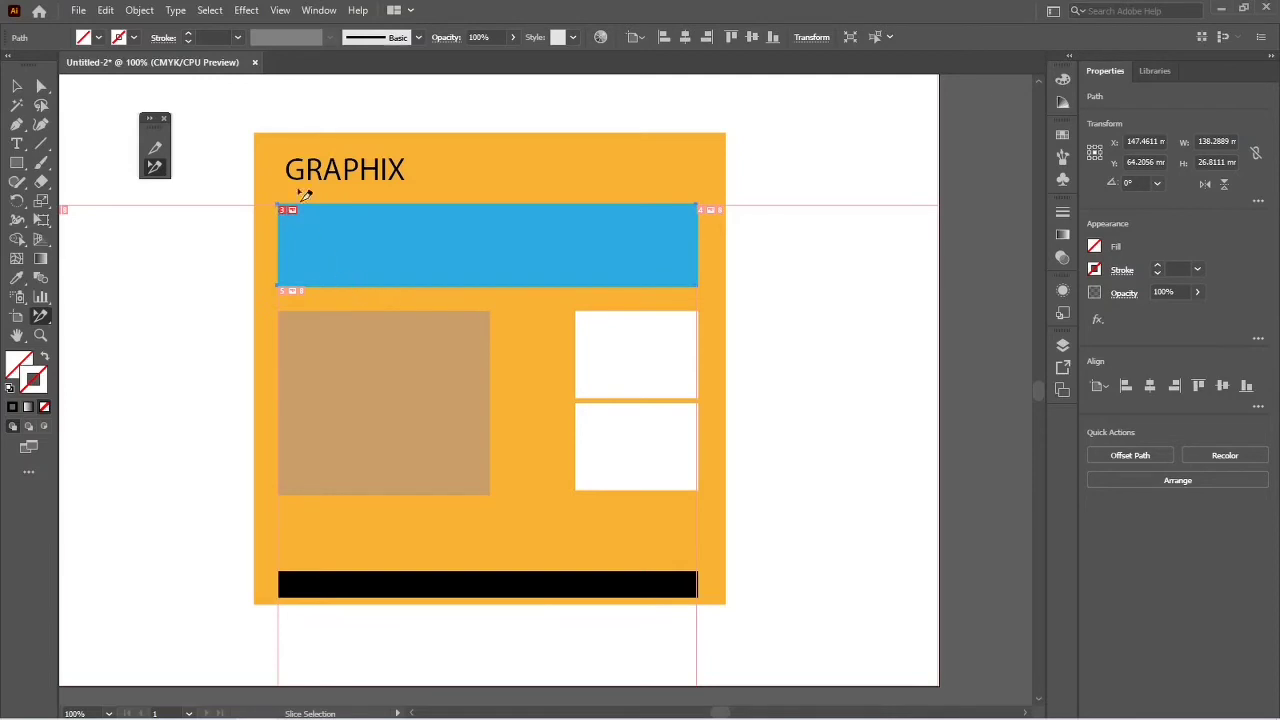
left_click(78, 10)
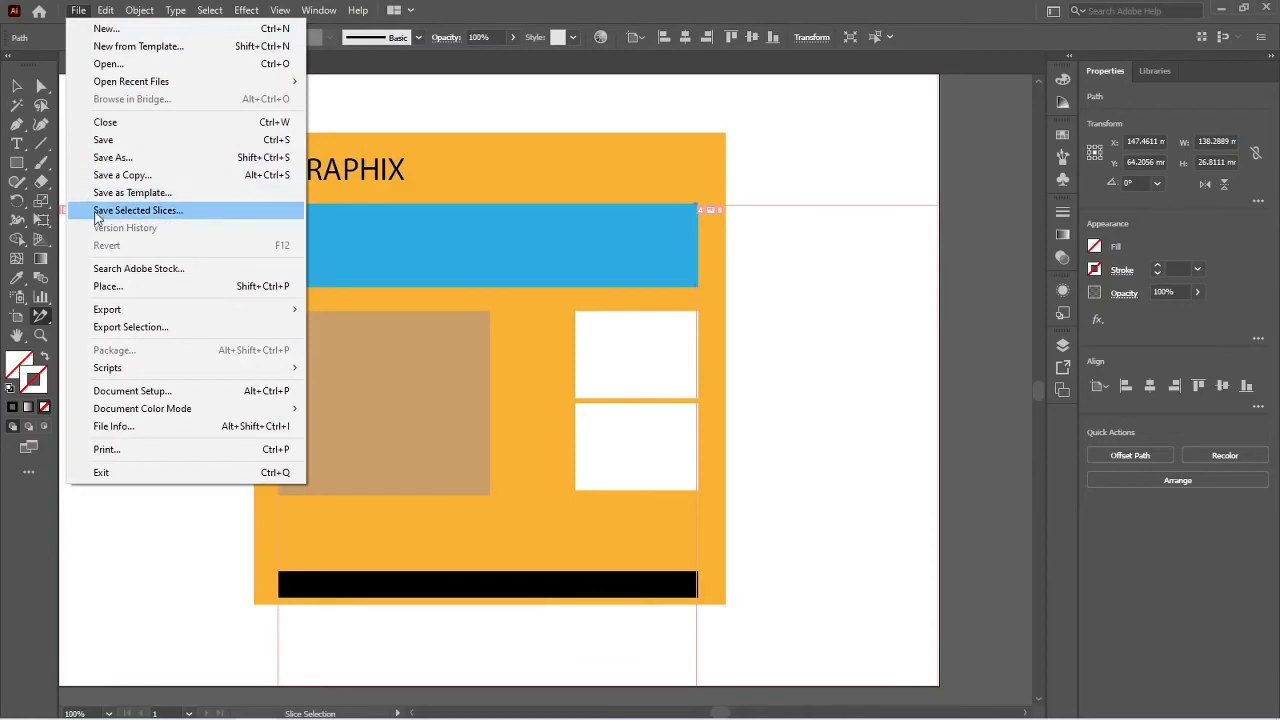
left_click(184, 212)
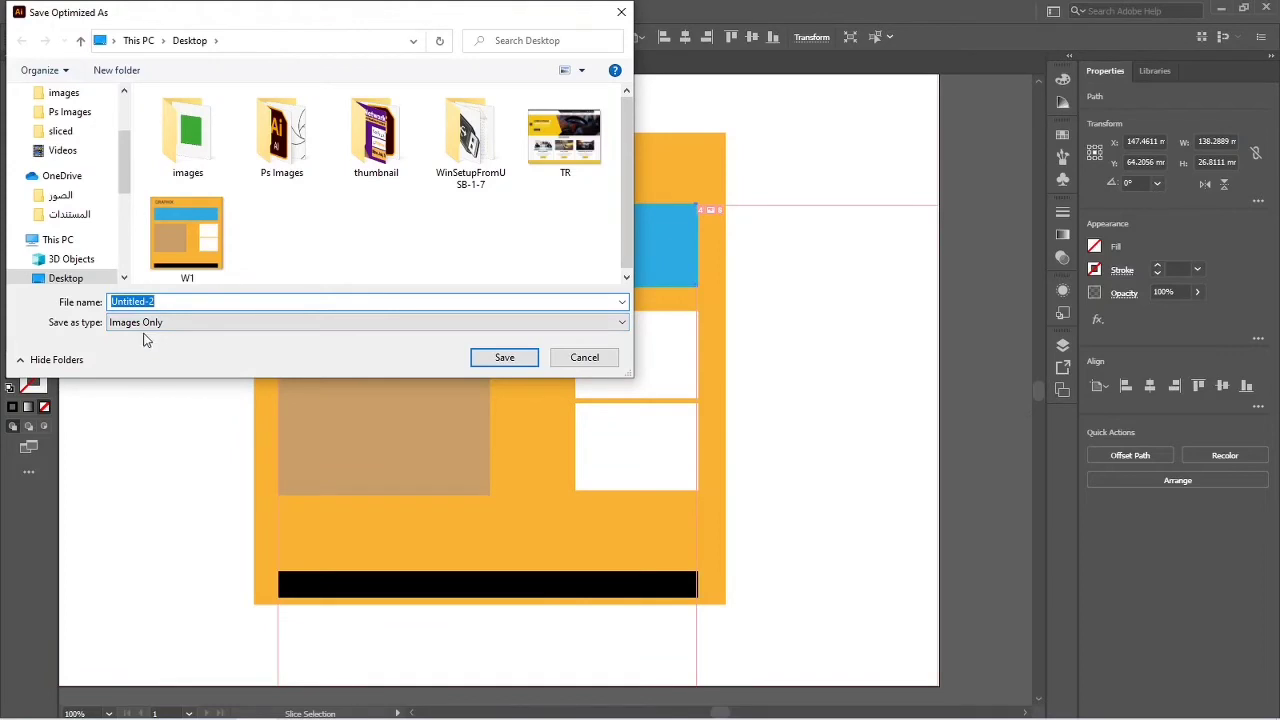
Step: Save the slice to the Desktop as "S1" with Images Only as the file type
left_click(152, 326)
left_click(153, 337)
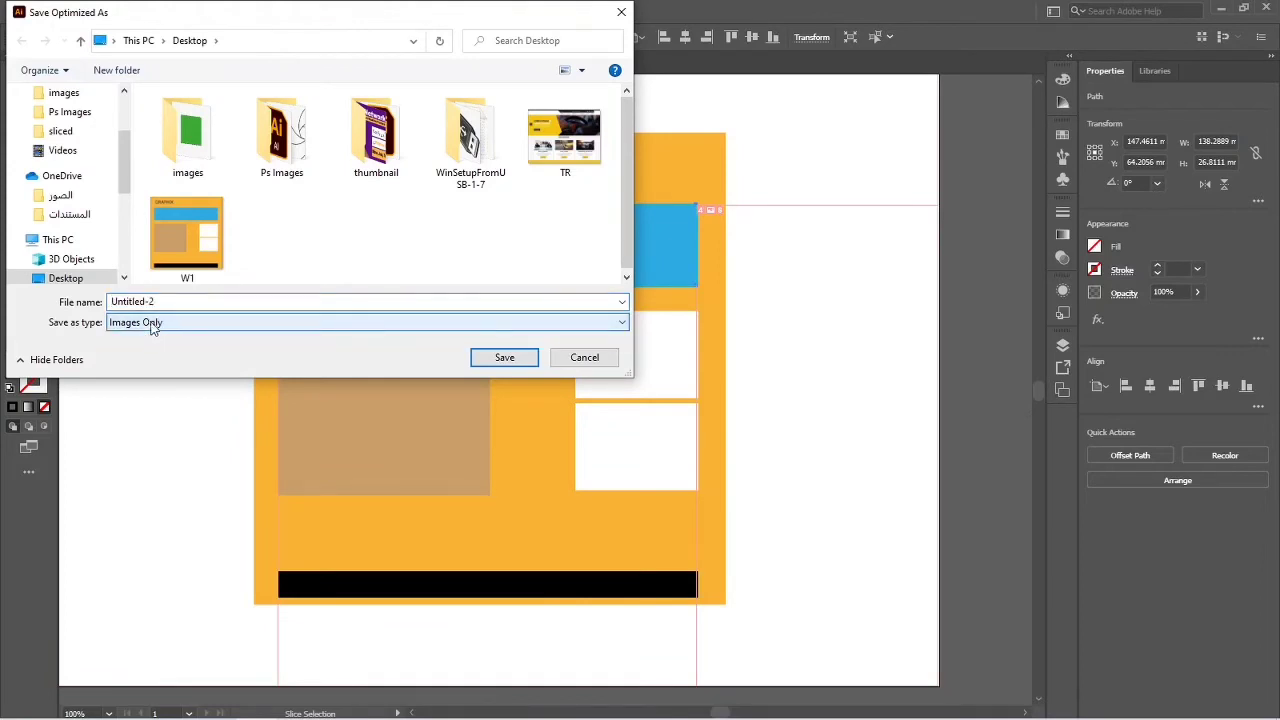
left_click(143, 301)
double_click(143, 301)
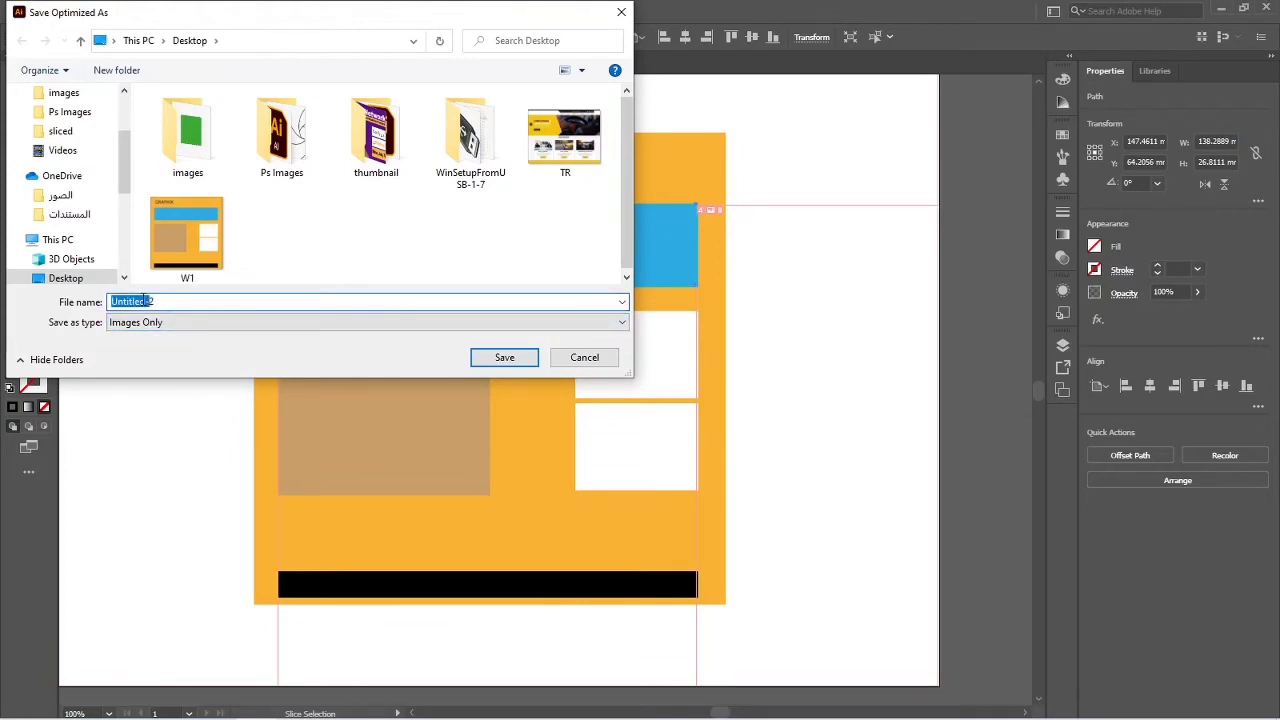
double_click(141, 301)
left_click_drag(169, 301, 95, 306)
type("S1")
left_click(497, 358)
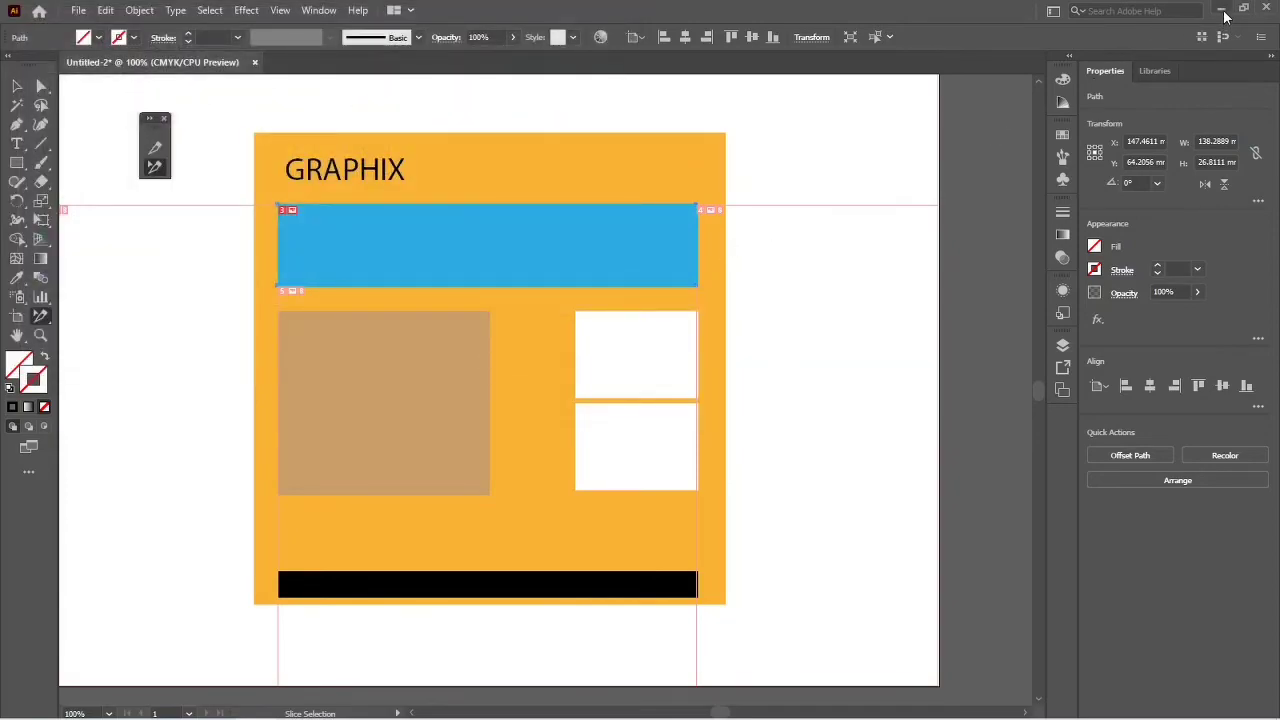
Step: View the exported S1_03 image in the images folder, close the folder window and return to Illustrator
left_click(1222, 10)
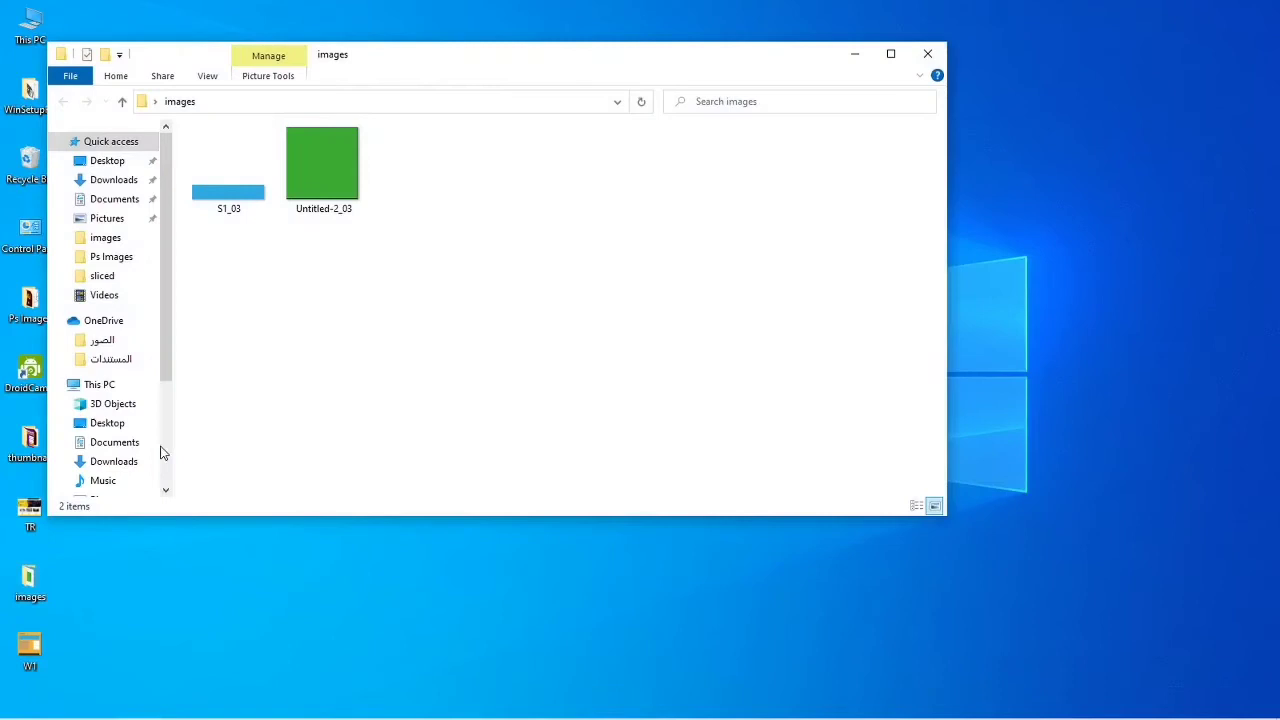
double_click(229, 212)
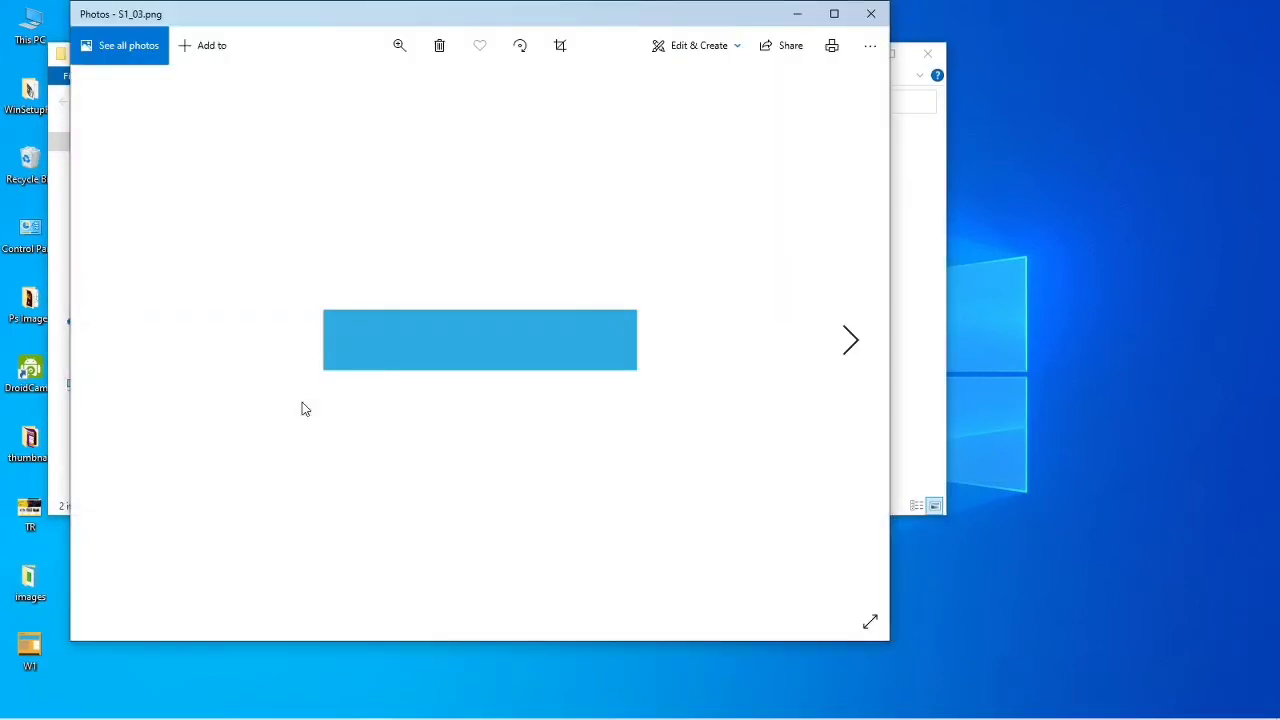
key("alt+Tab")
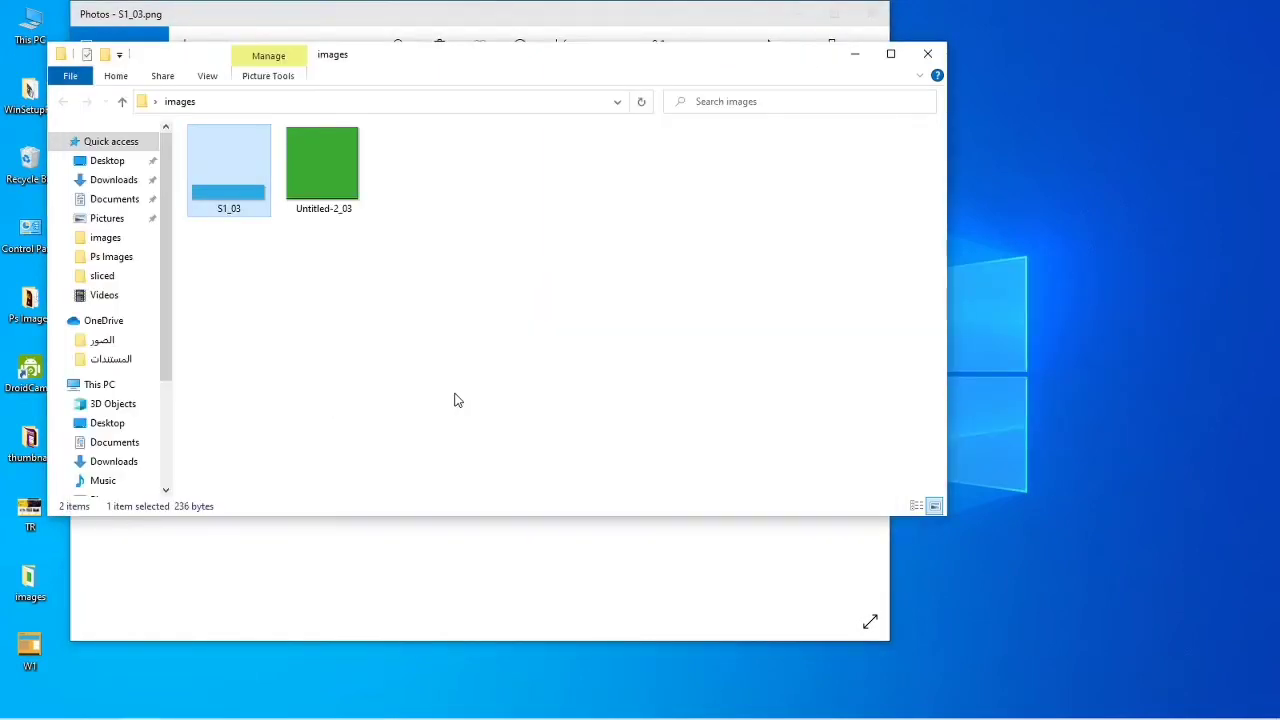
left_click(927, 53)
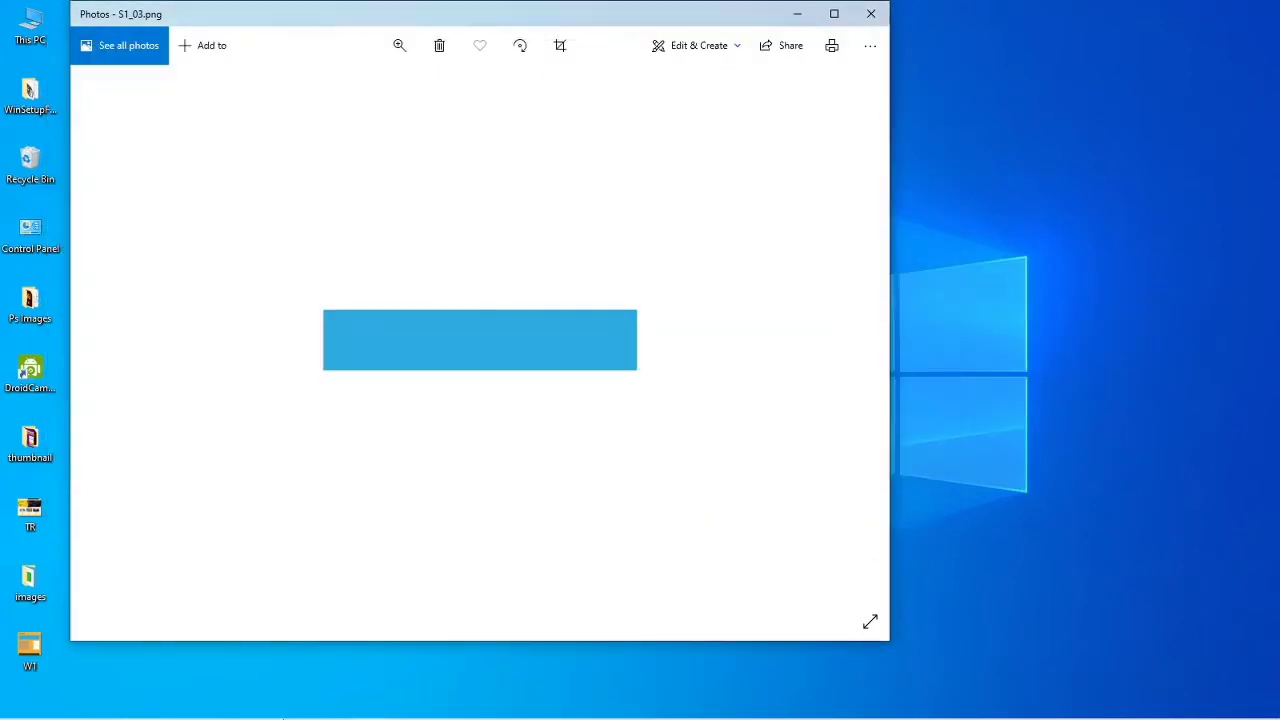
mouse_move(200, 714)
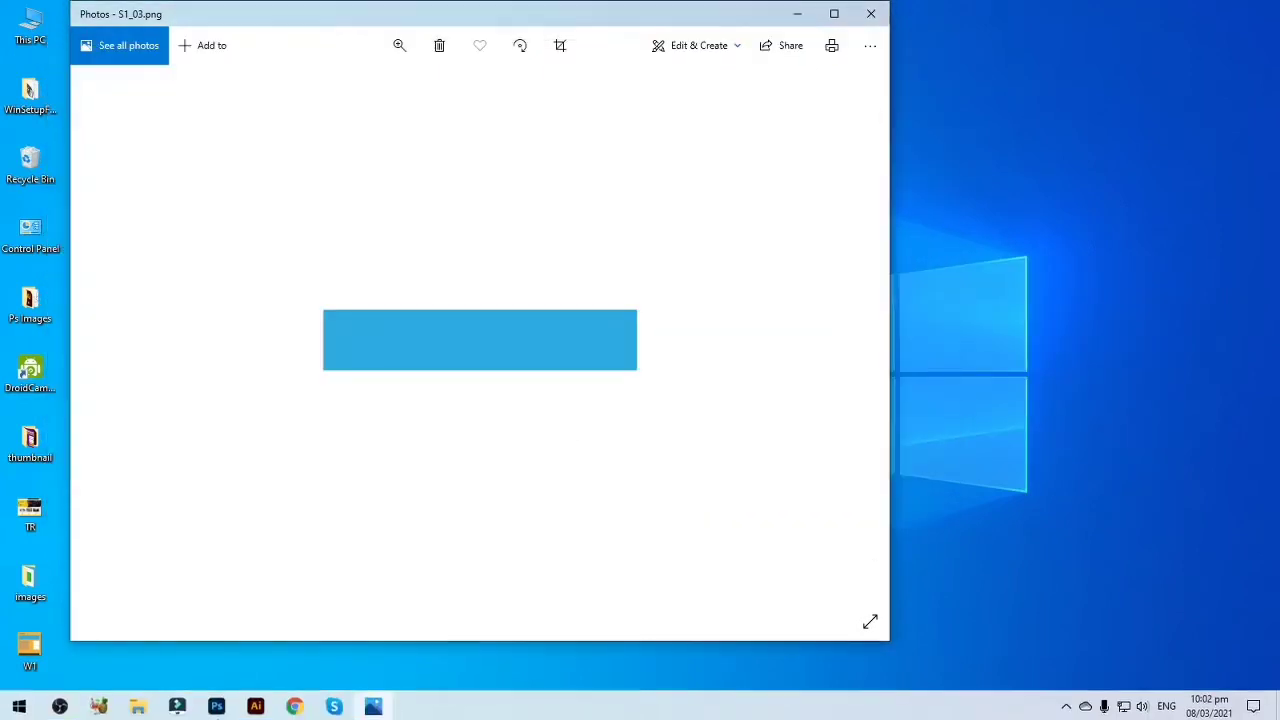
left_click(257, 705)
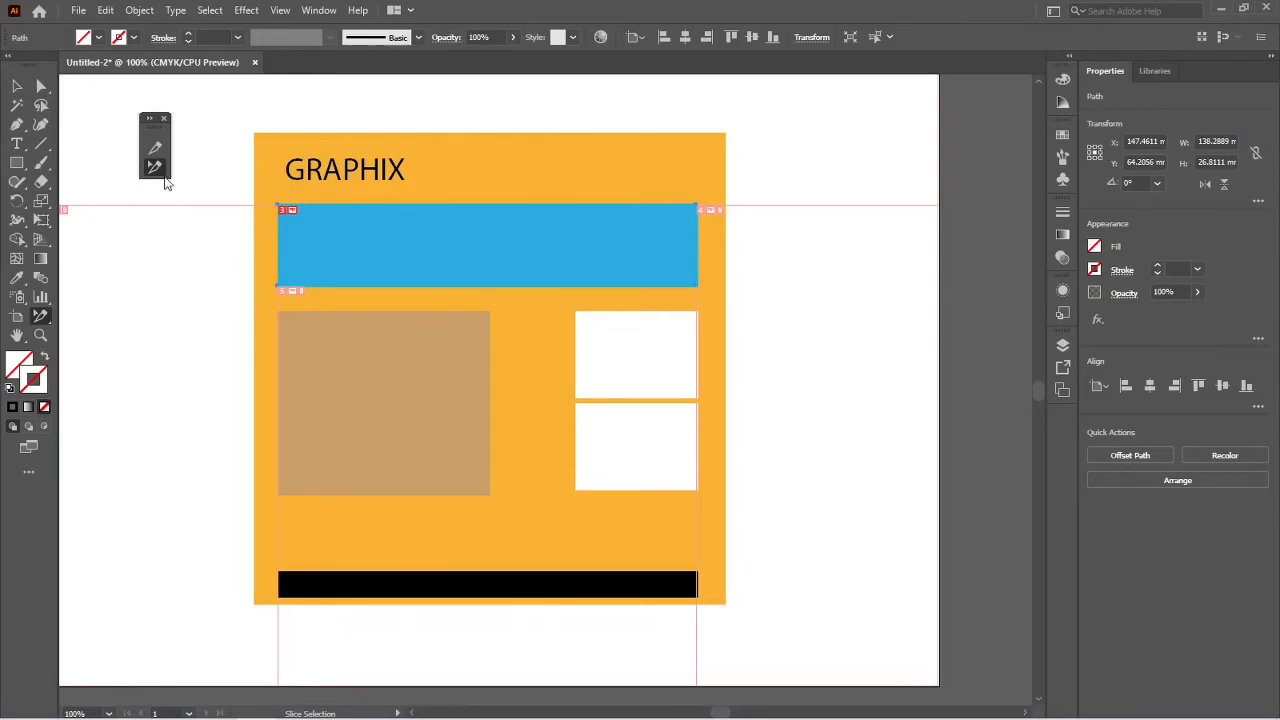
Step: Draw a slice about 46.6 by 13.8 mm around the GRAPHIX title and deselect it
left_click(154, 147)
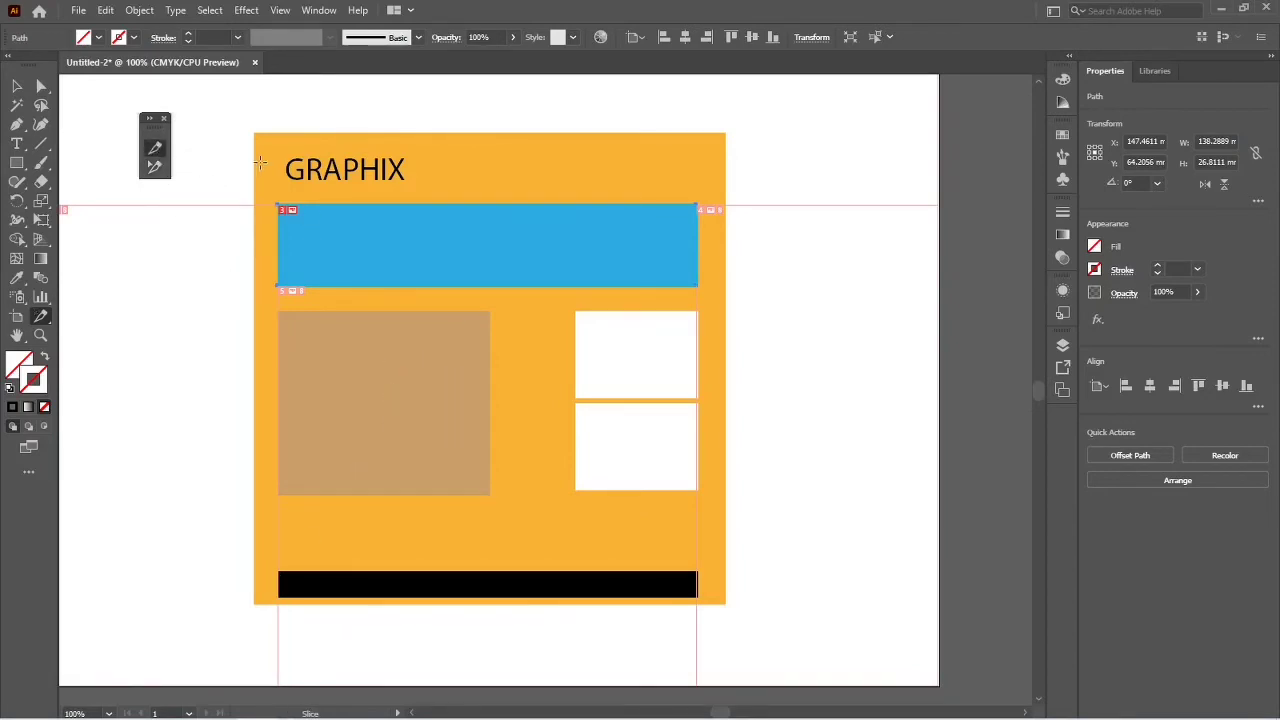
left_click_drag(278, 151, 418, 191)
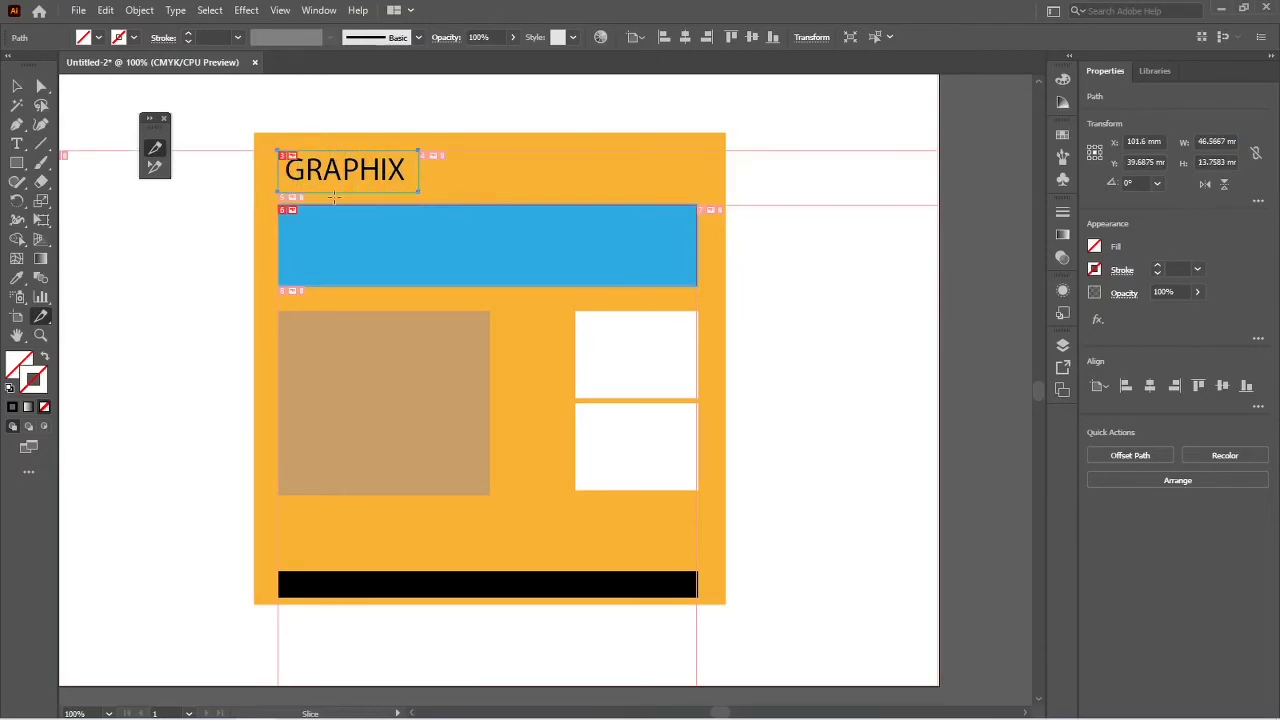
left_click(156, 168)
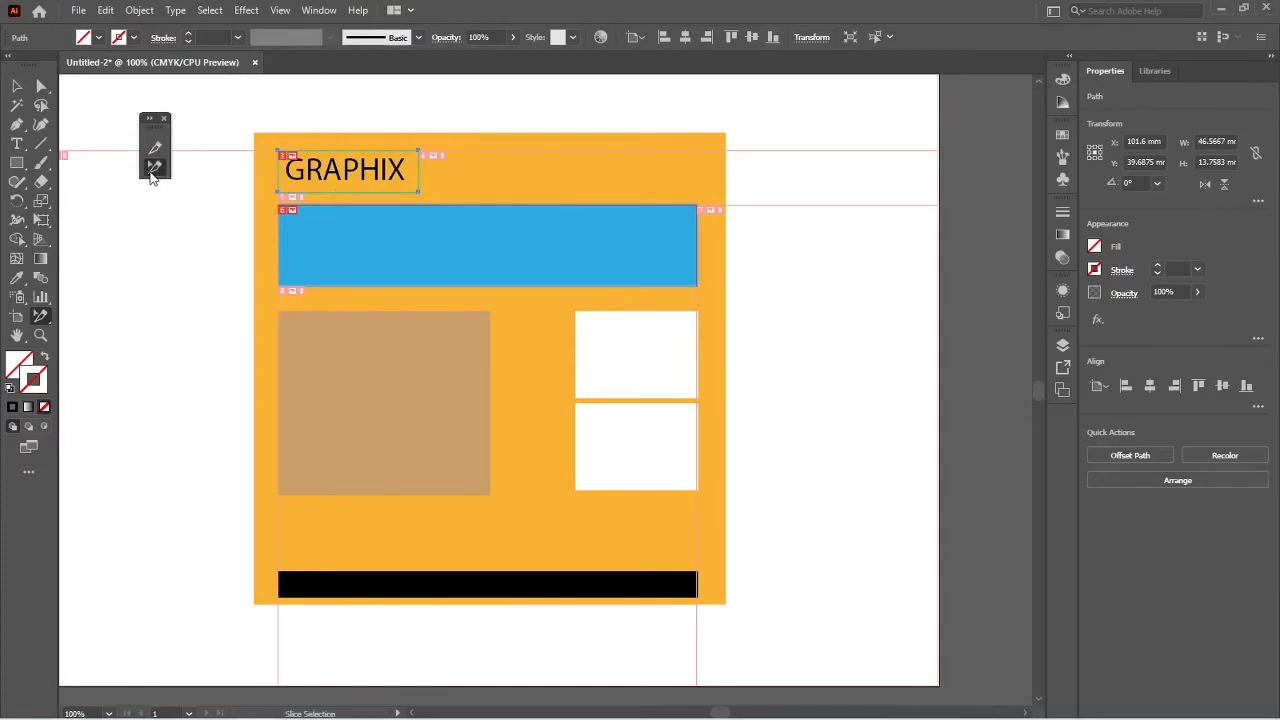
left_click(163, 274)
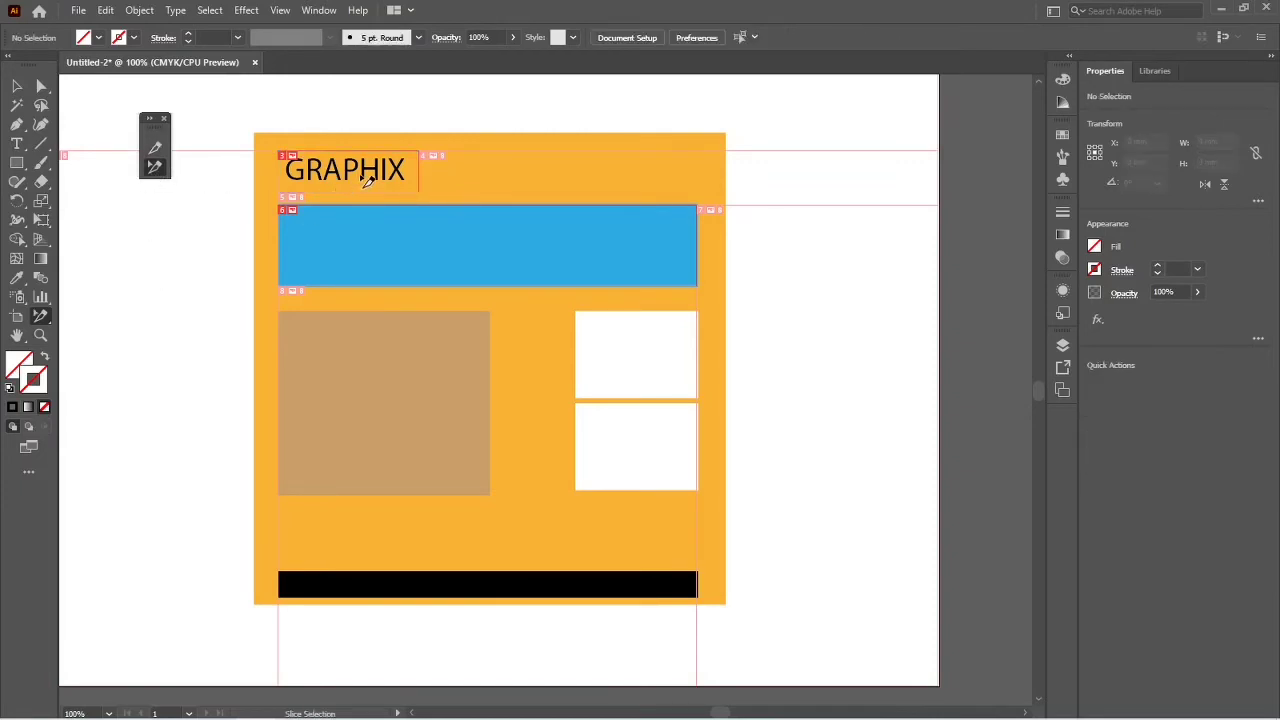
Step: Select the GRAPHIX title's slice and save the selected slice to the Desktop as "S2" with Images Only as the file type
left_click(363, 193)
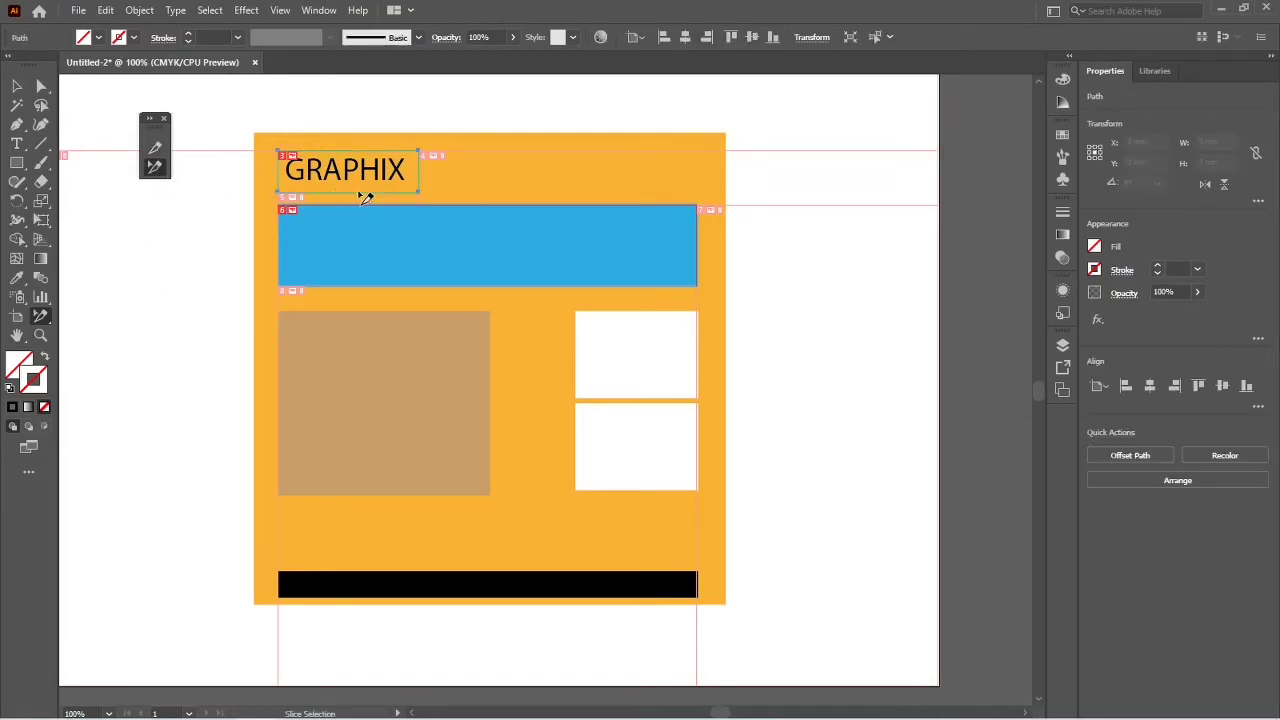
left_click(350, 246)
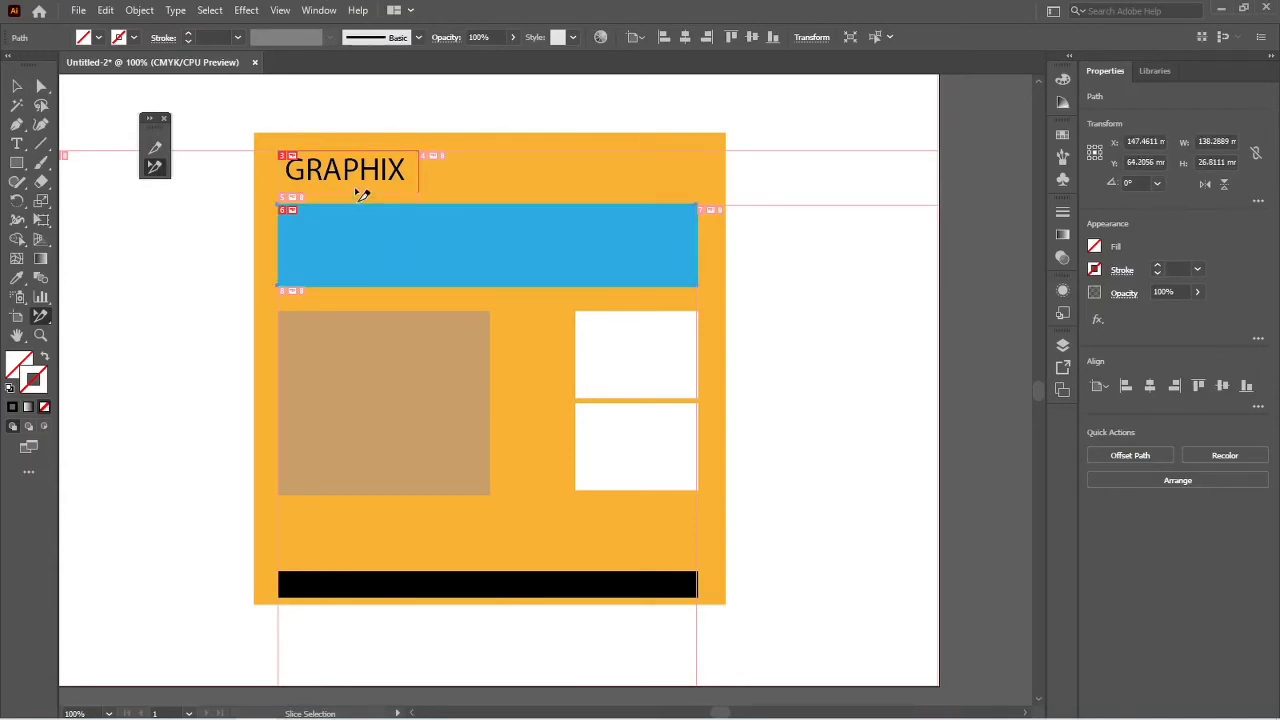
left_click(362, 193)
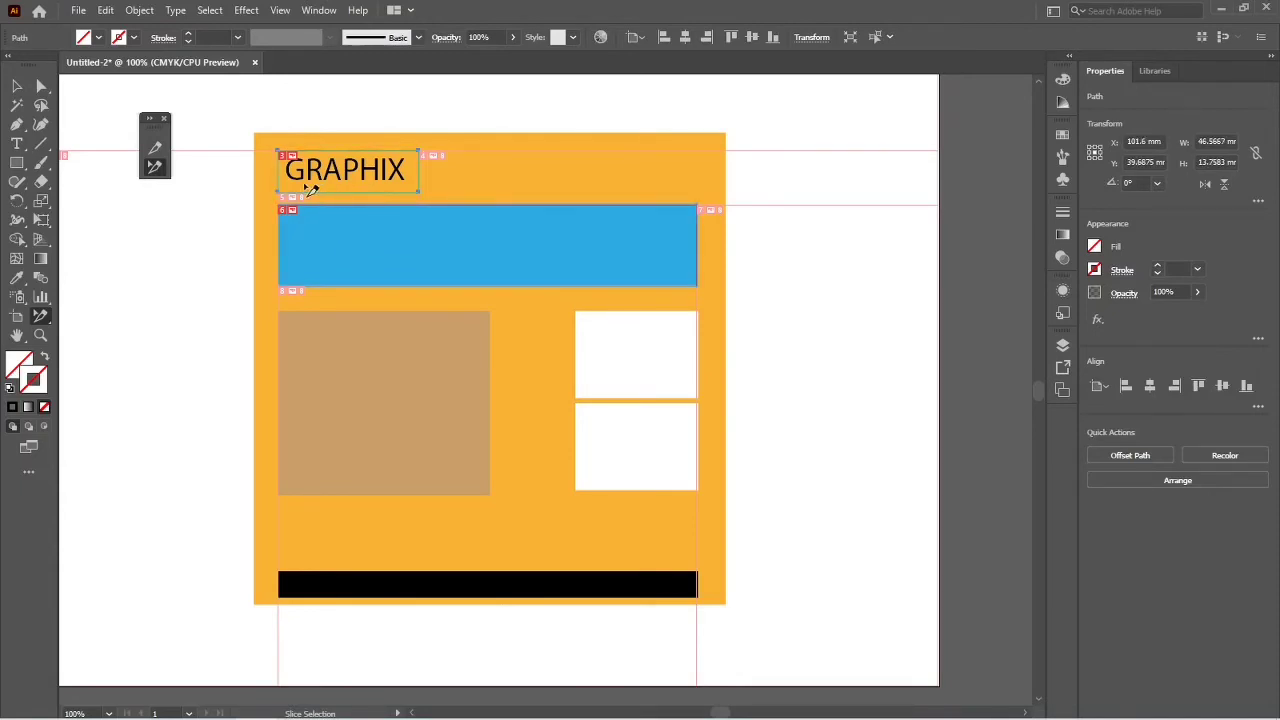
left_click(78, 12)
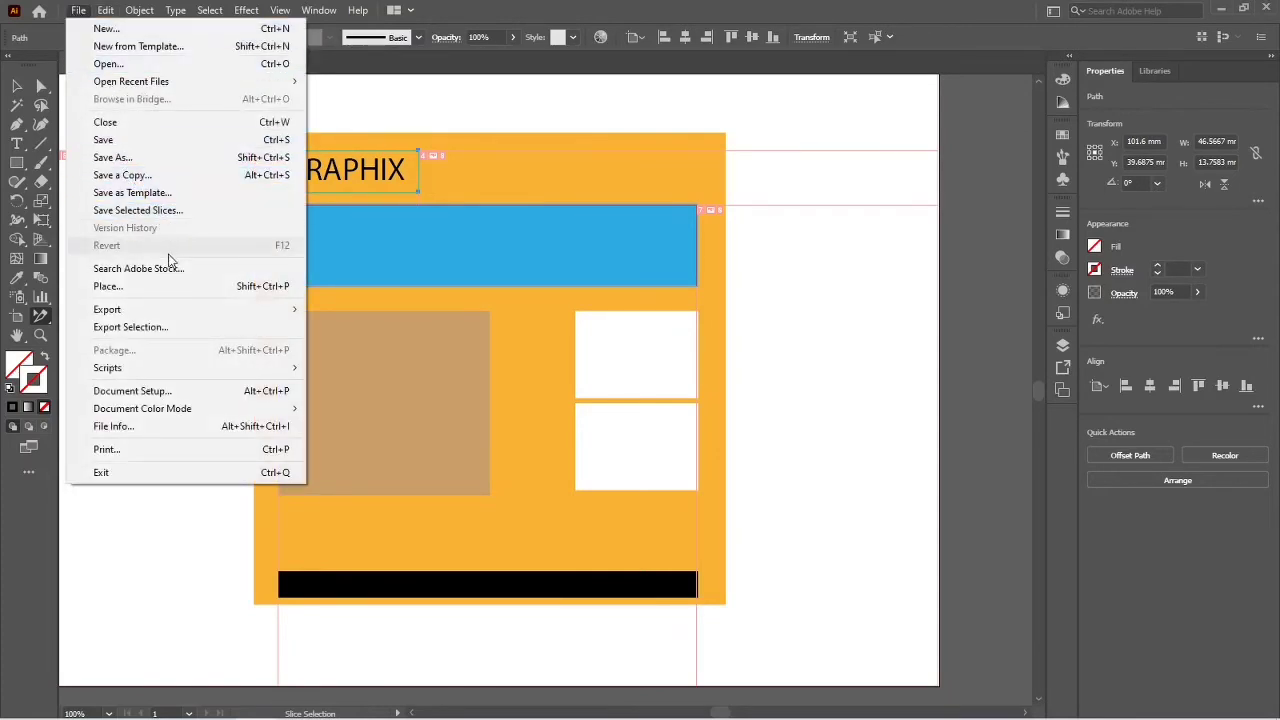
left_click(157, 212)
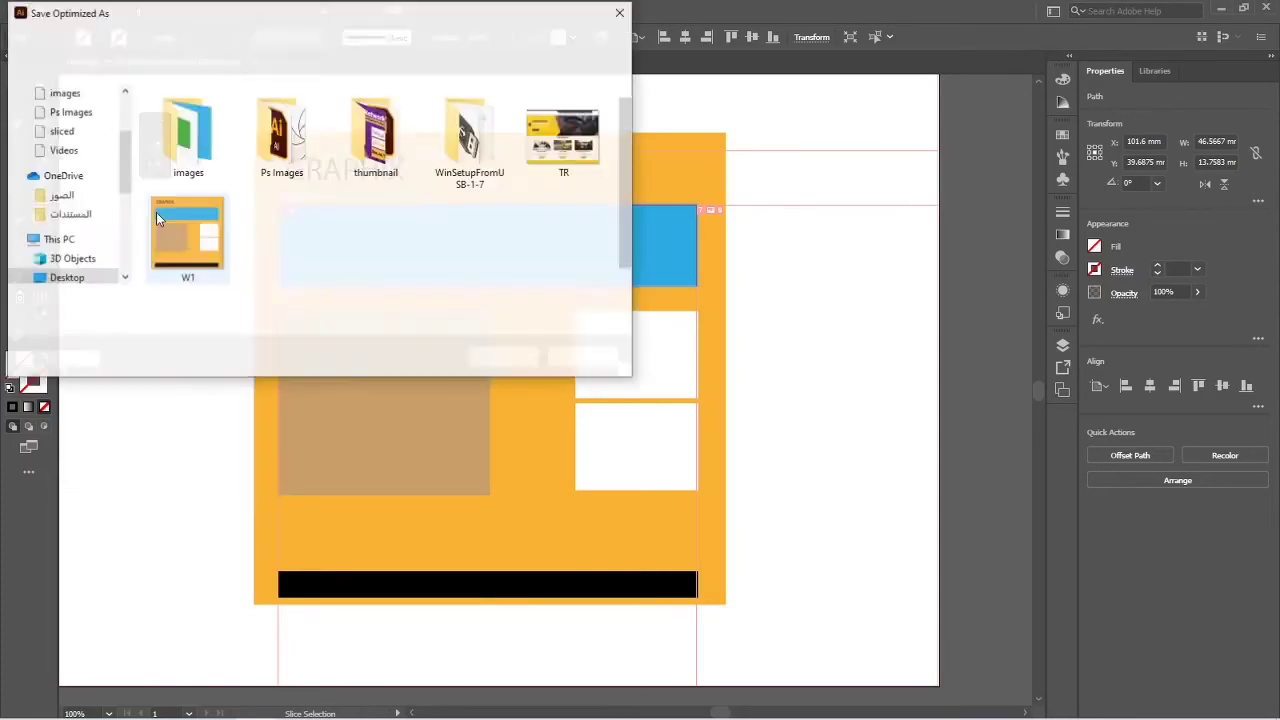
type("S2")
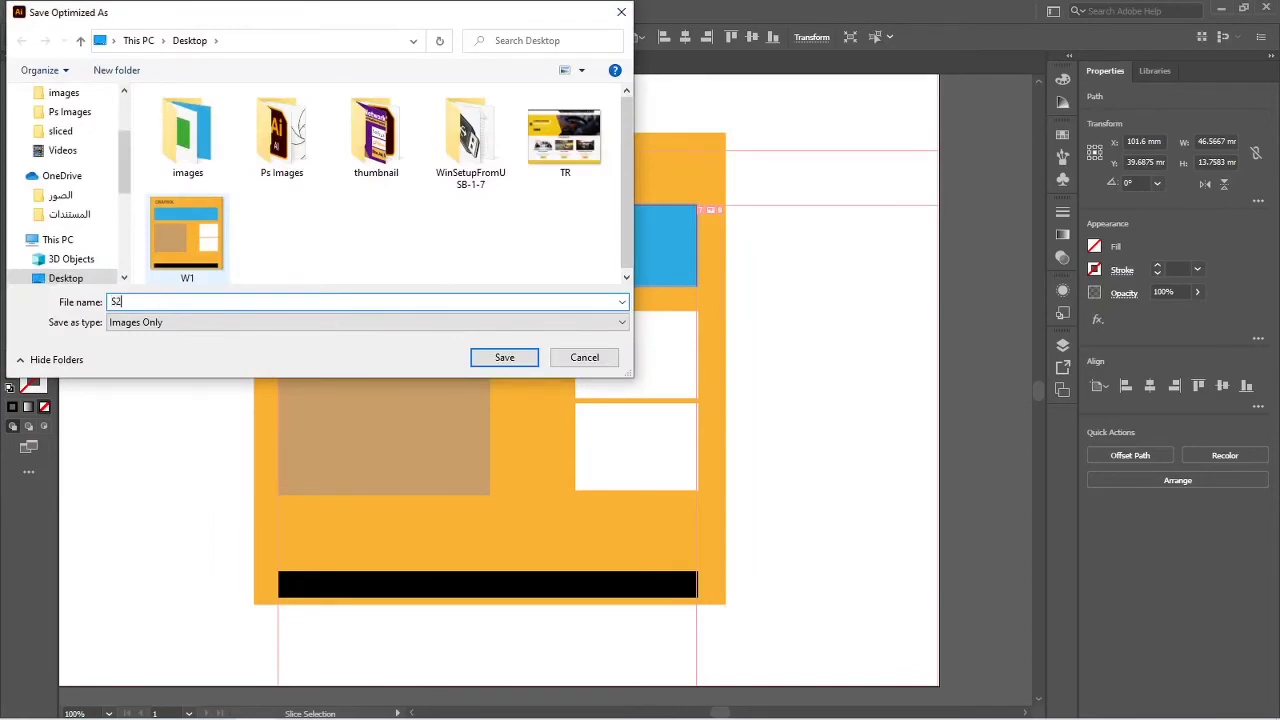
key("Return")
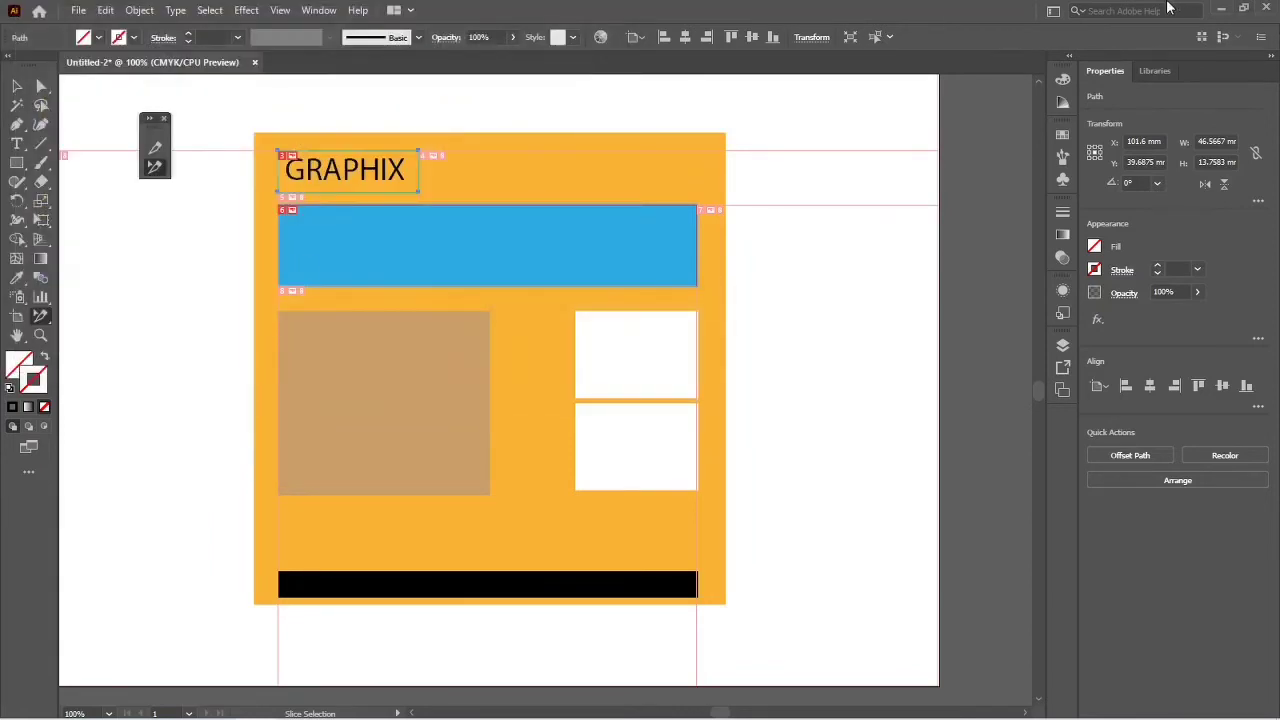
Step: View the exported S2_03 image from the Desktop's images folder and return to Illustrator
left_click(1221, 10)
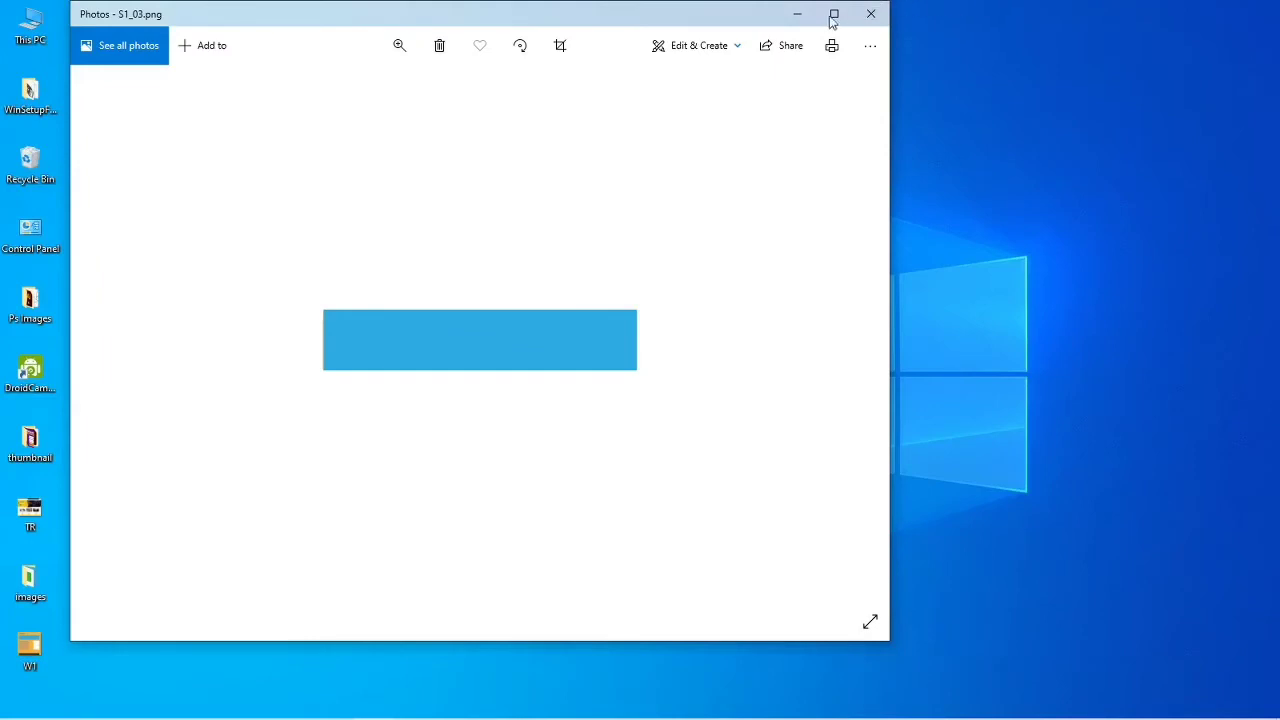
left_click(797, 14)
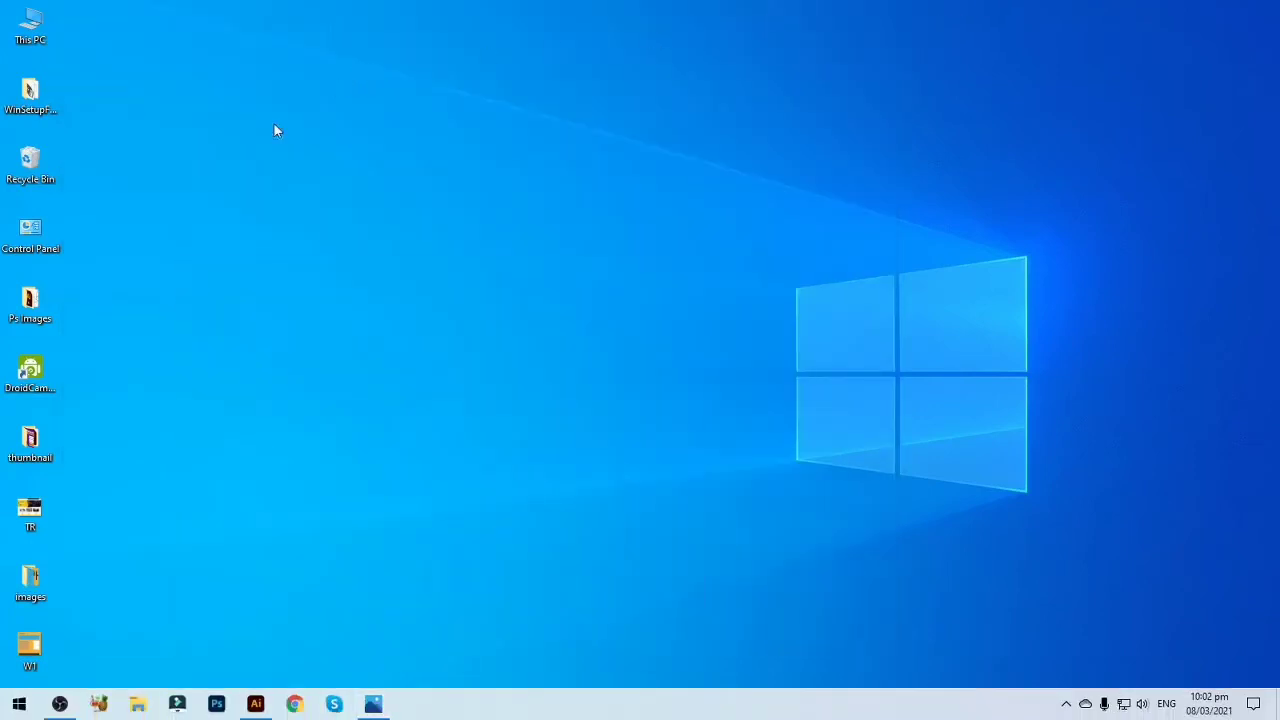
double_click(36, 585)
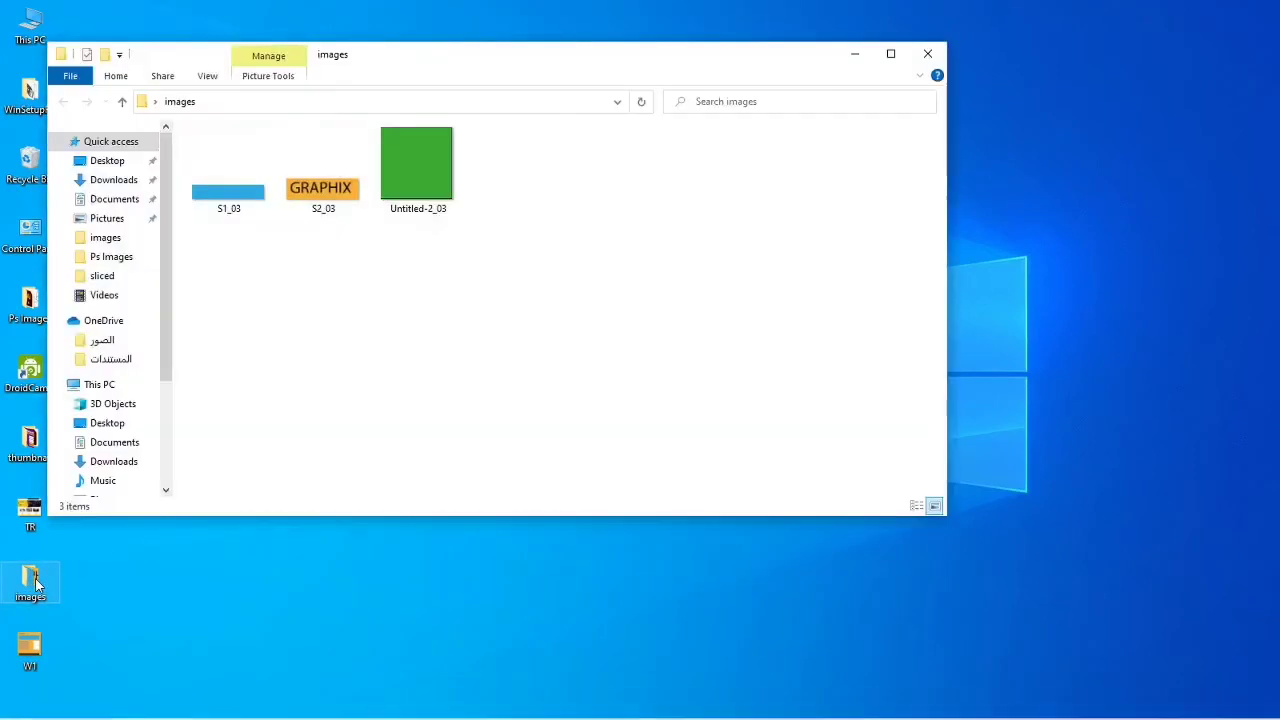
double_click(316, 219)
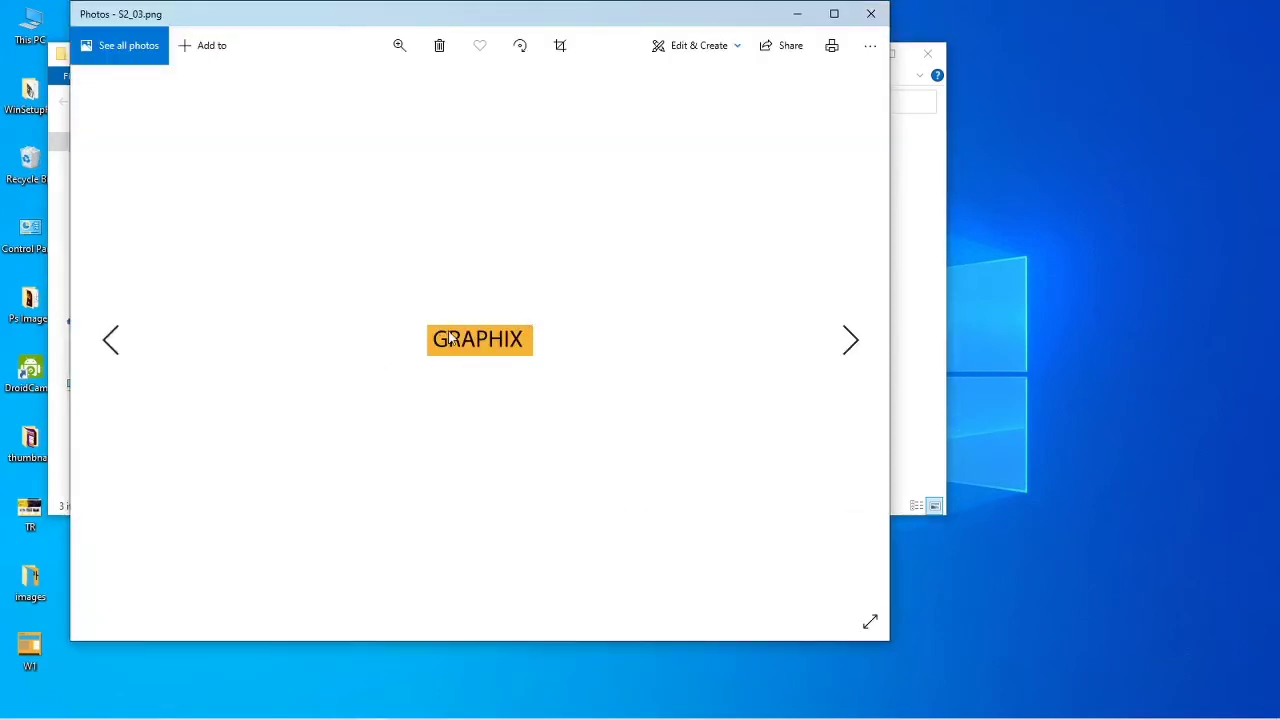
key("alt+Tab")
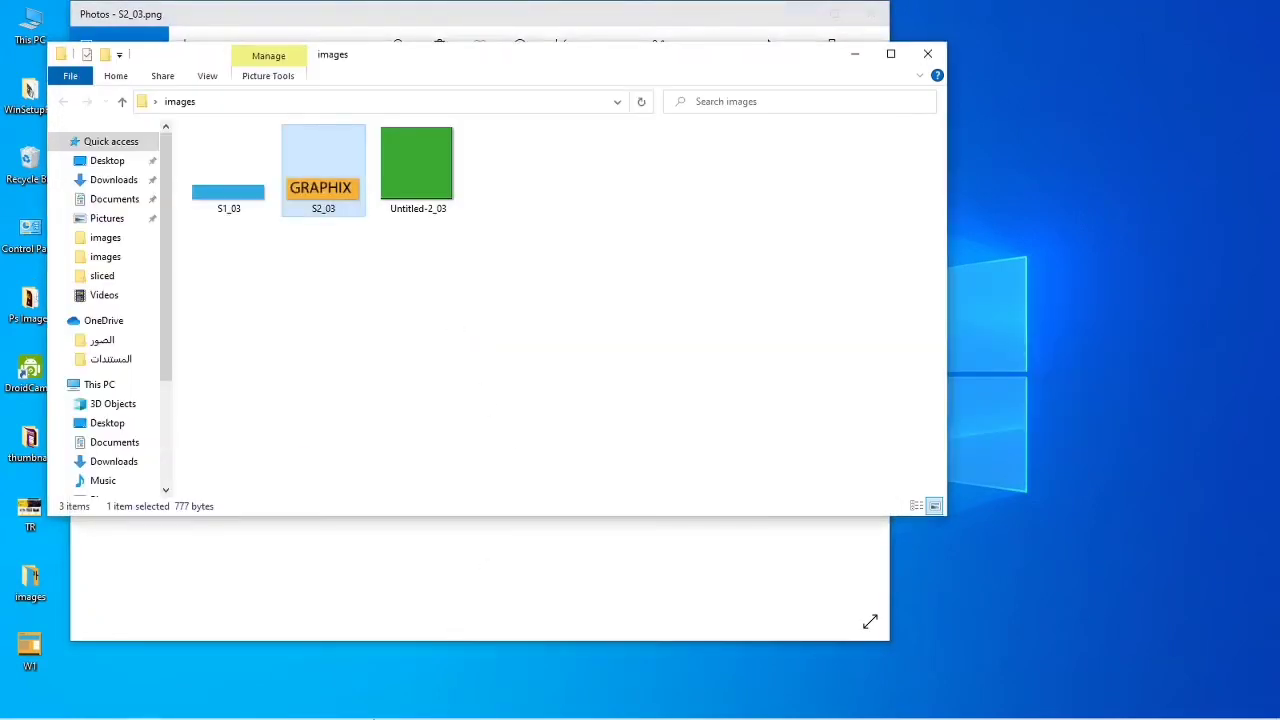
left_click(255, 705)
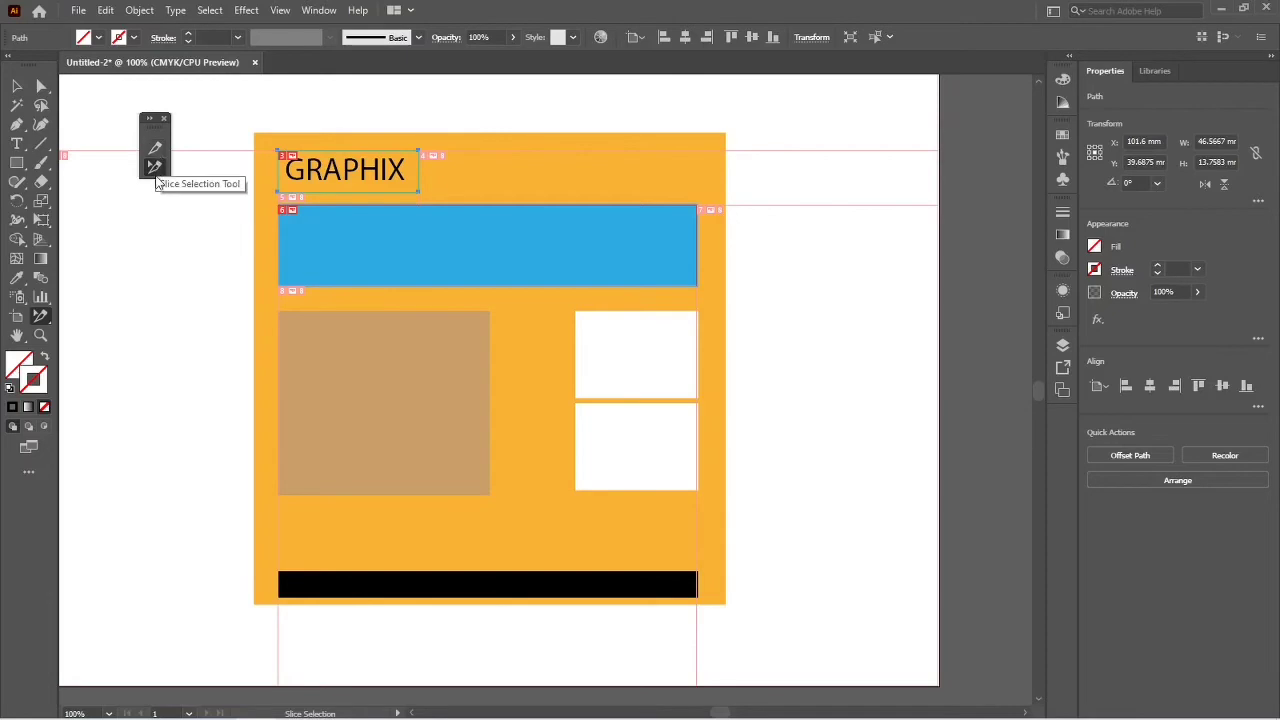
Step: Release the slice around the GRAPHIX title, select the leftover rectangular path and clear the selection
left_click(138, 11)
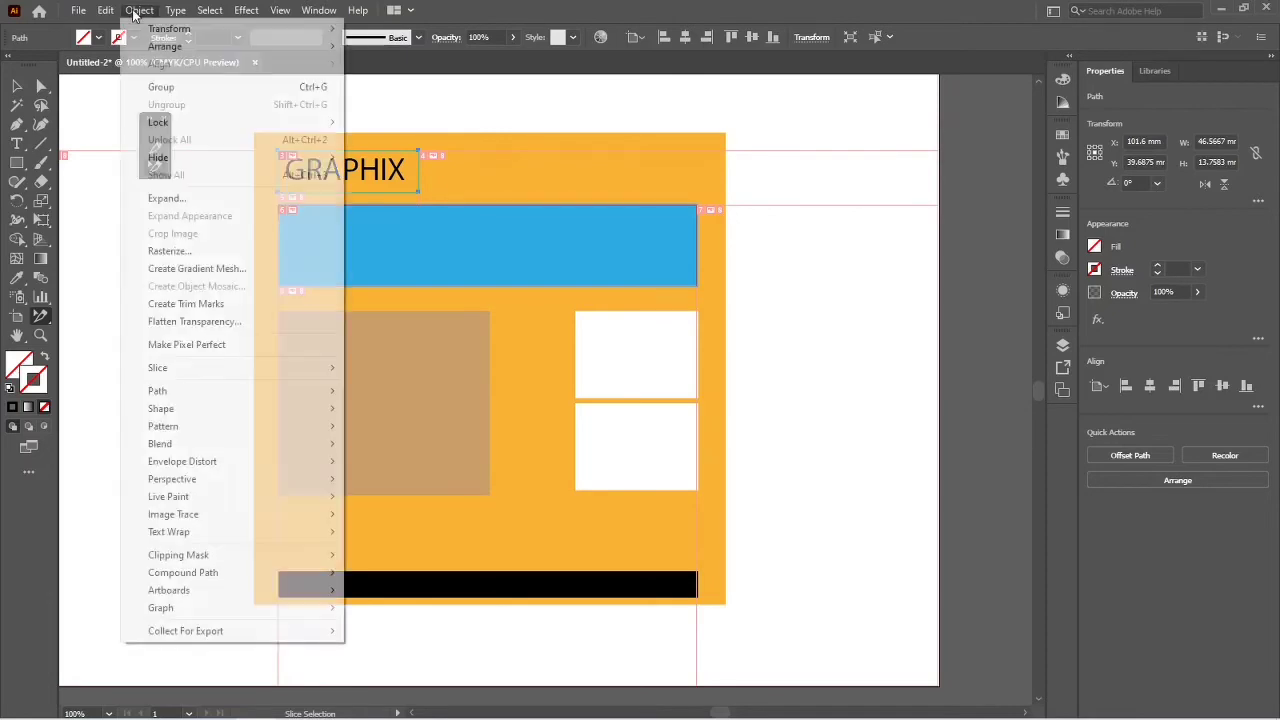
mouse_move(160, 368)
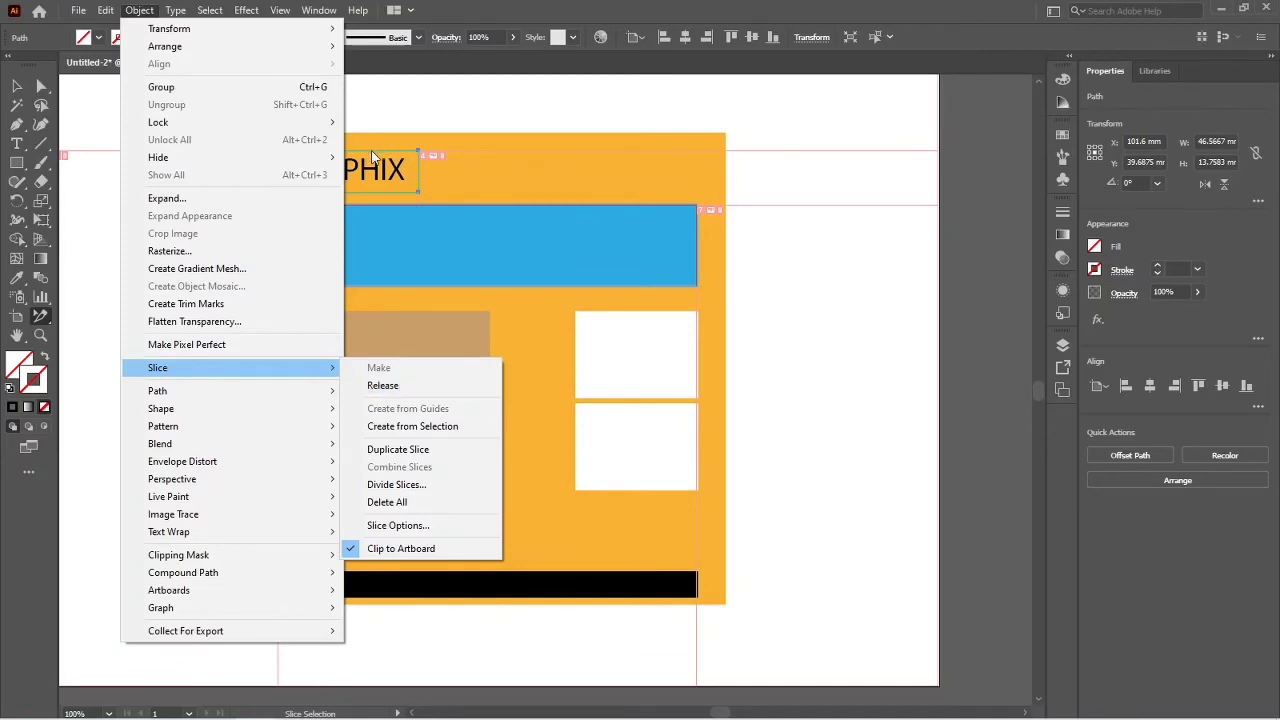
left_click(408, 388)
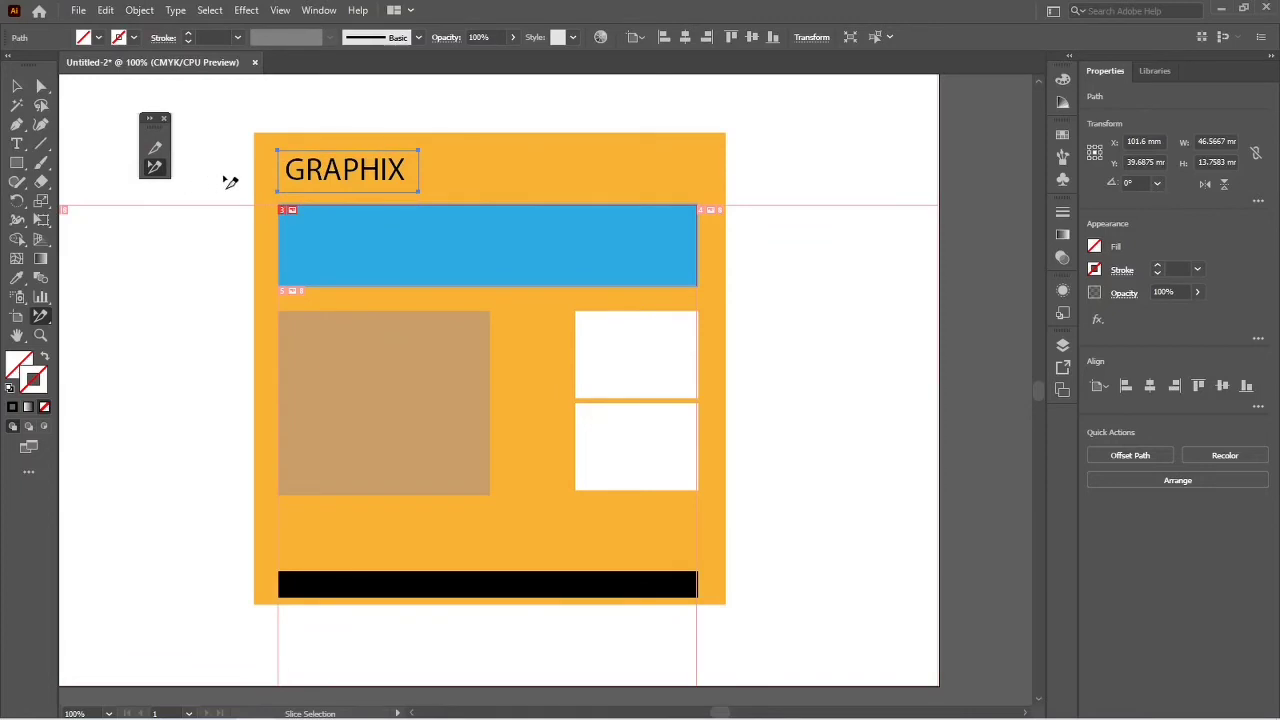
key("v")
left_click(224, 191)
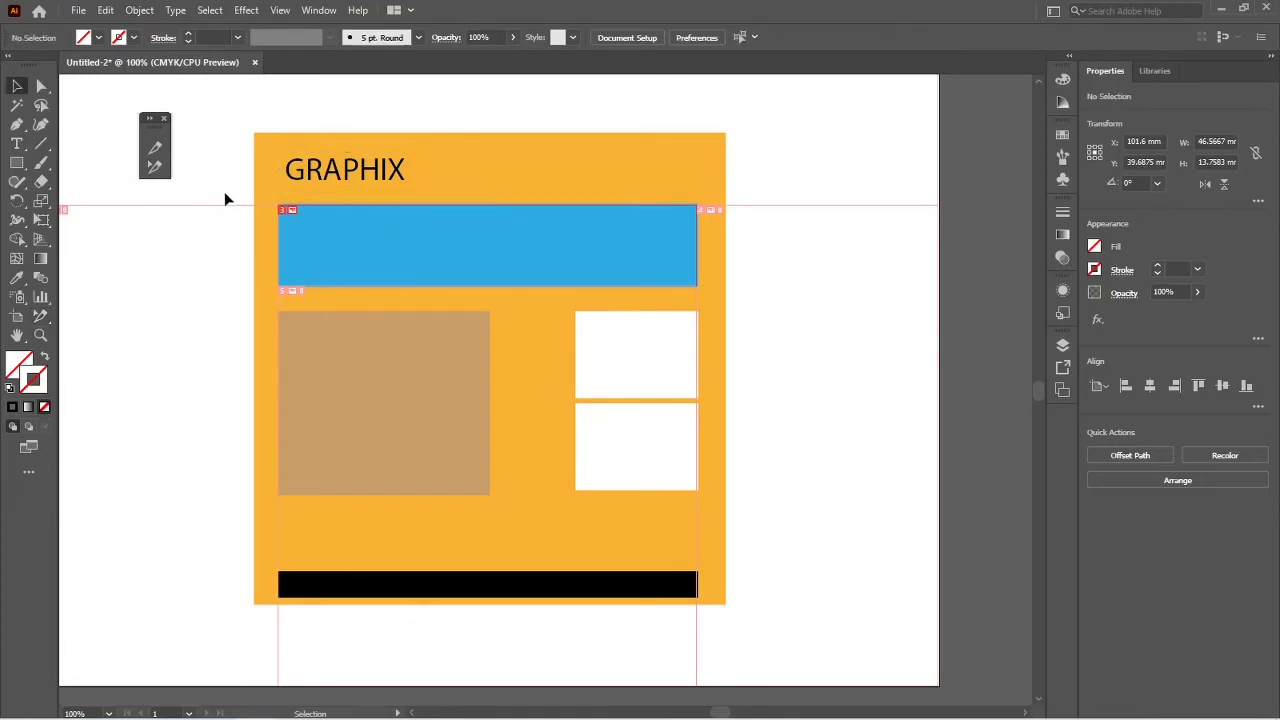
left_click(287, 190)
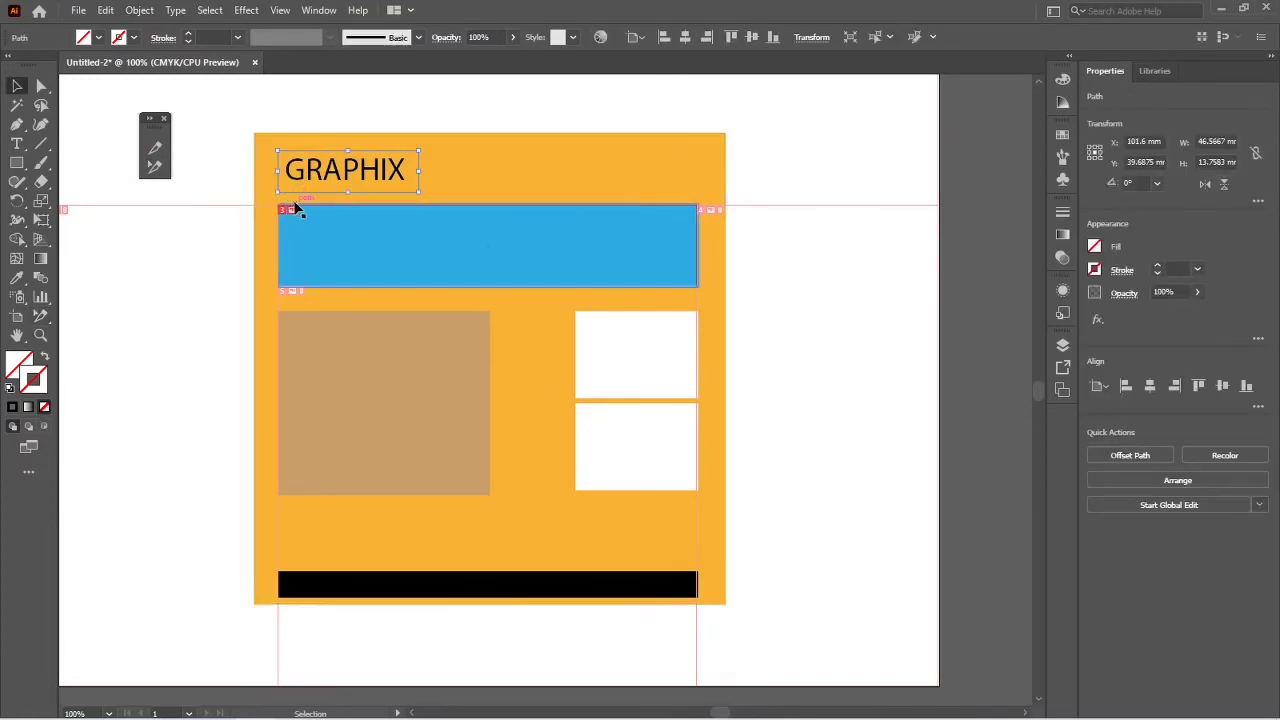
left_click(292, 201)
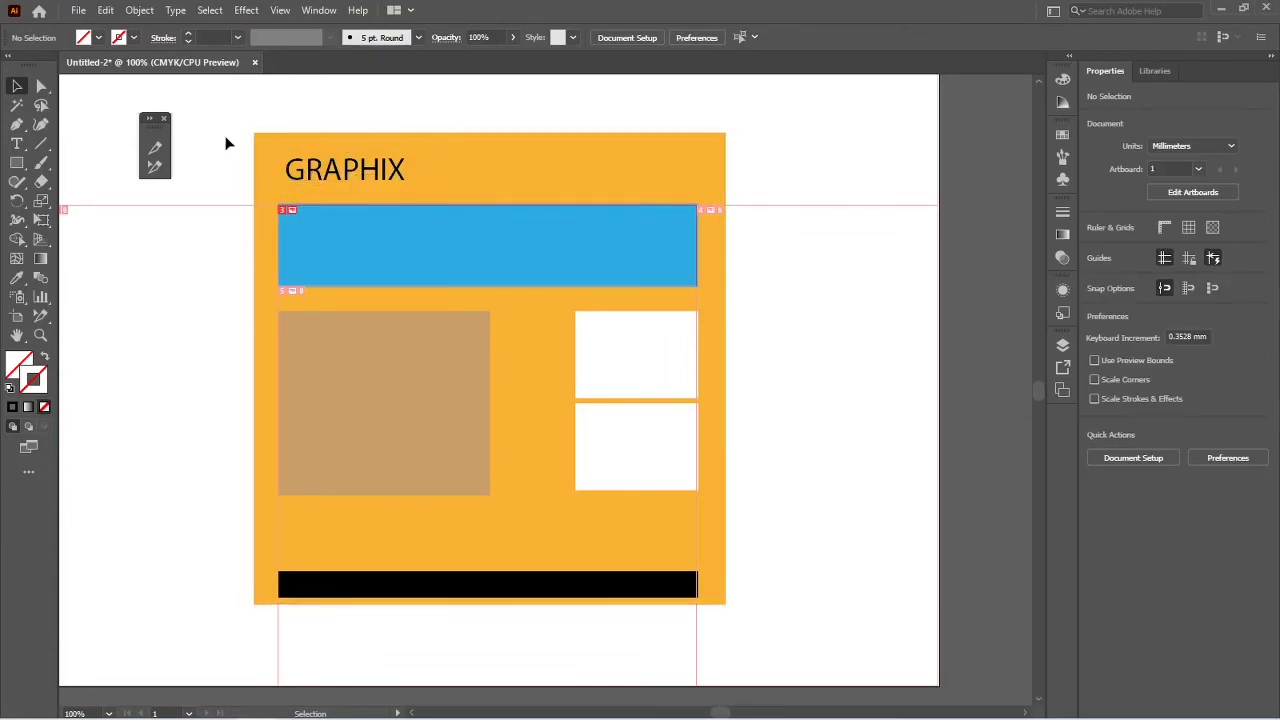
Step: Draw a new slice about 45.9 by 10.9 mm around the GRAPHIX title and switch to the Selection tool
left_click(156, 147)
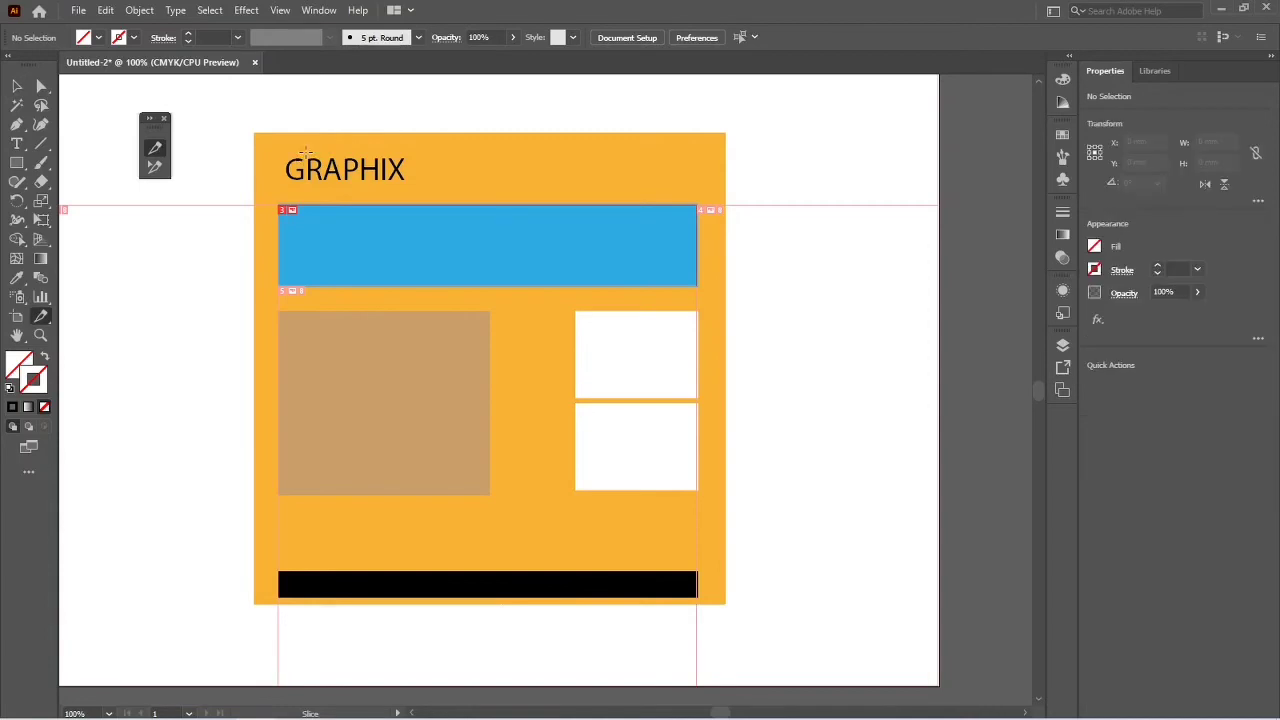
left_click_drag(276, 153, 416, 186)
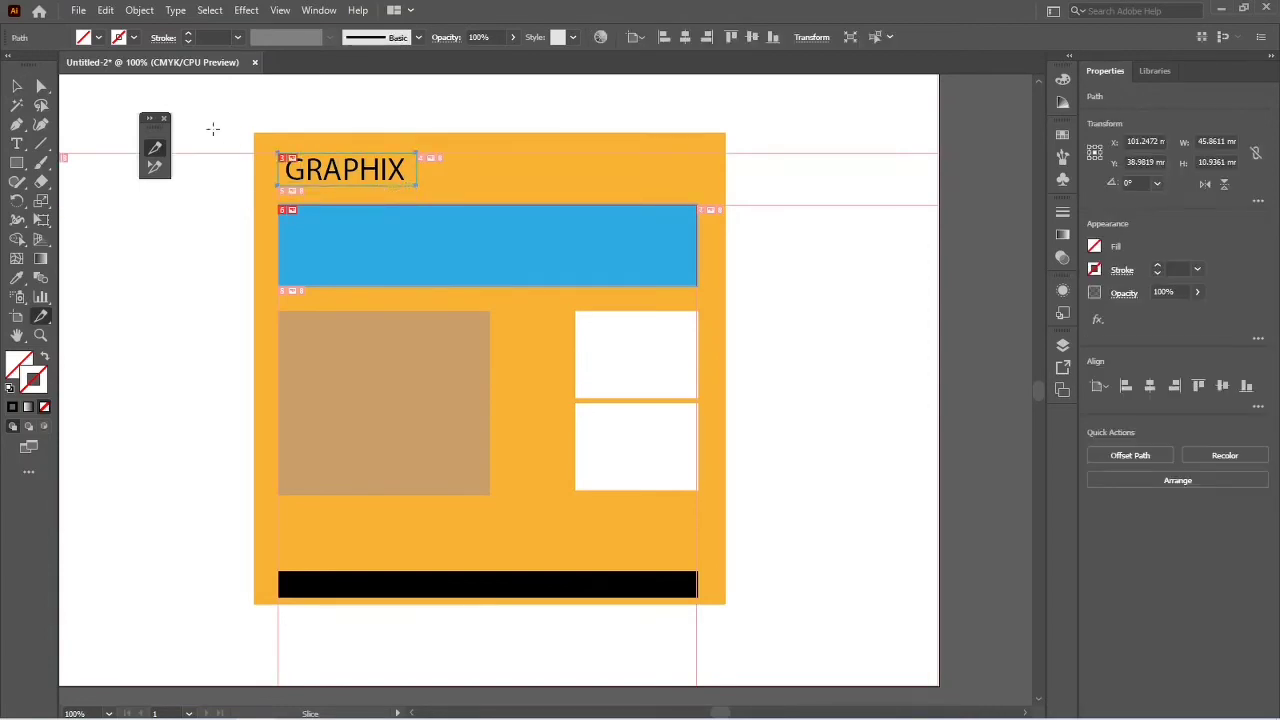
left_click(131, 10)
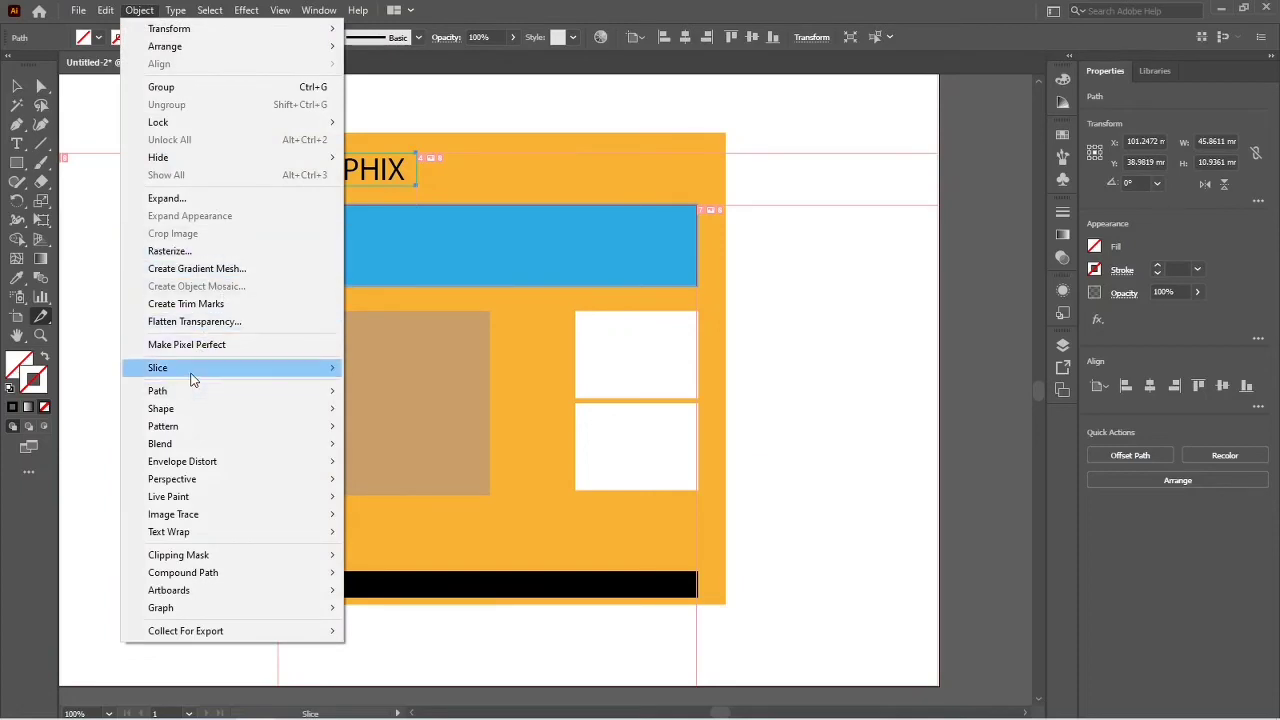
mouse_move(269, 377)
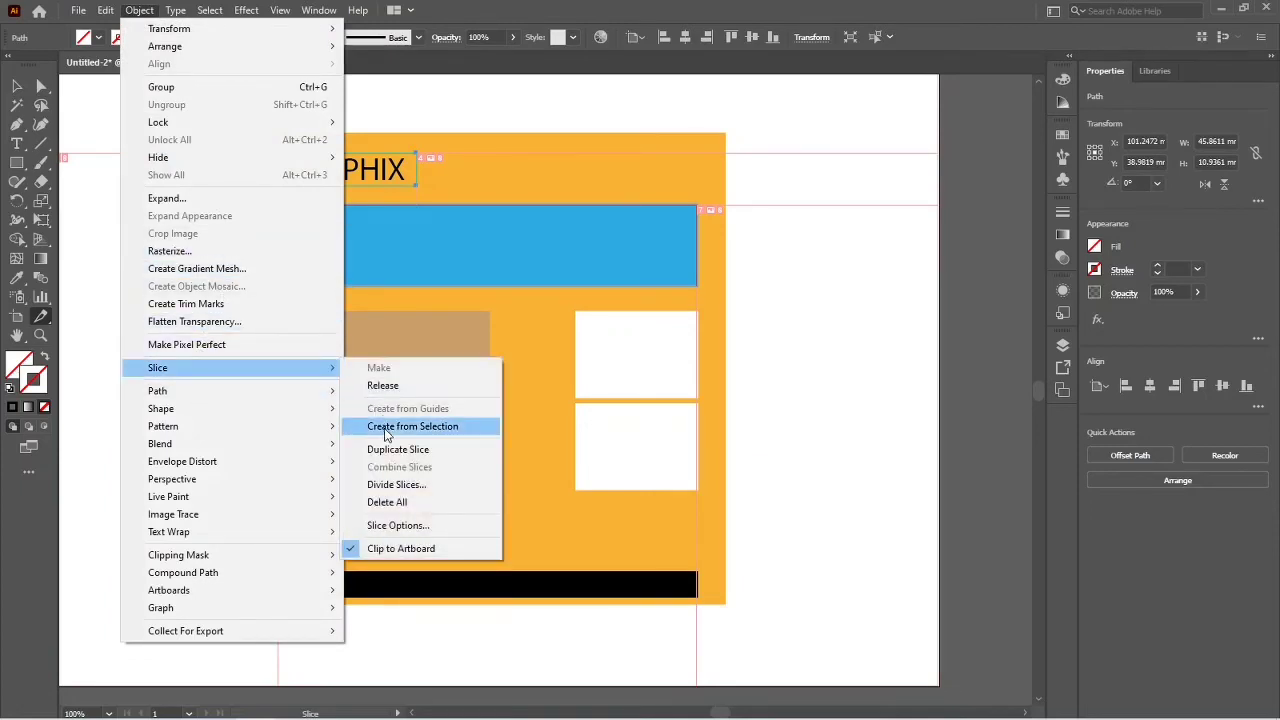
left_click(863, 358)
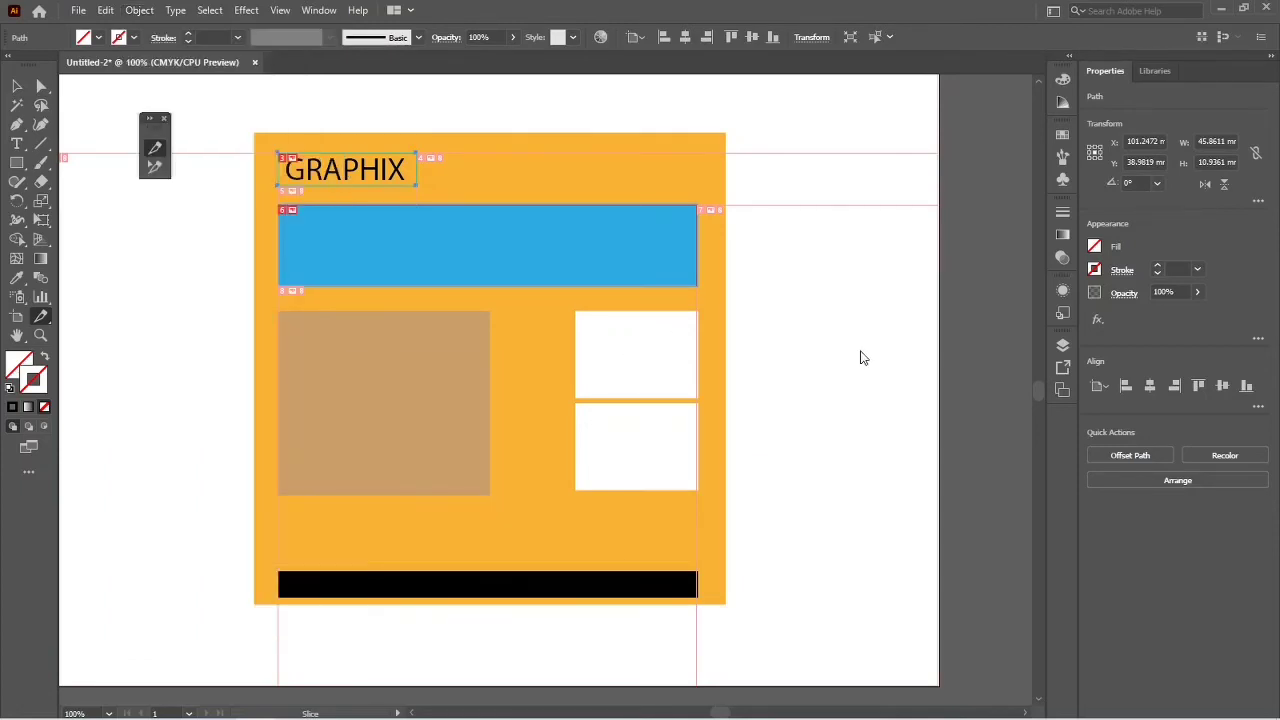
key("v")
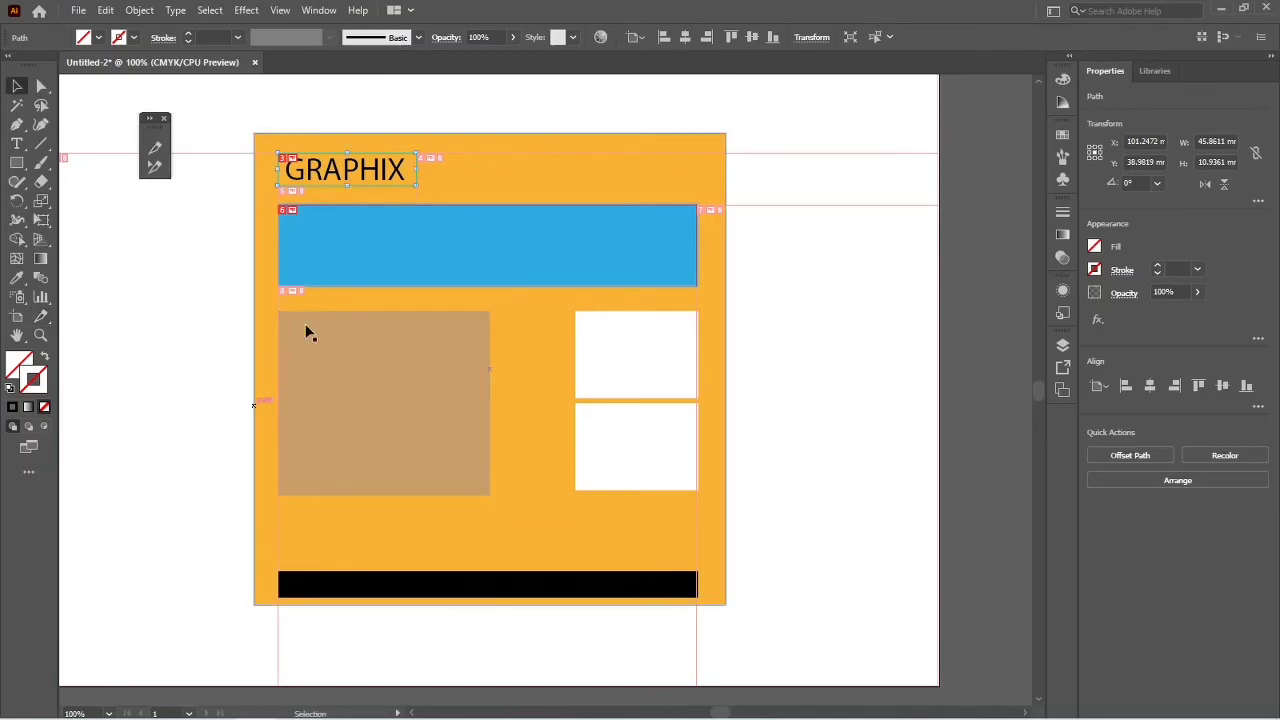
Step: Draw a rectangle about 70 by 61 mm over the tan box and create a slice from that selection
left_click(17, 166)
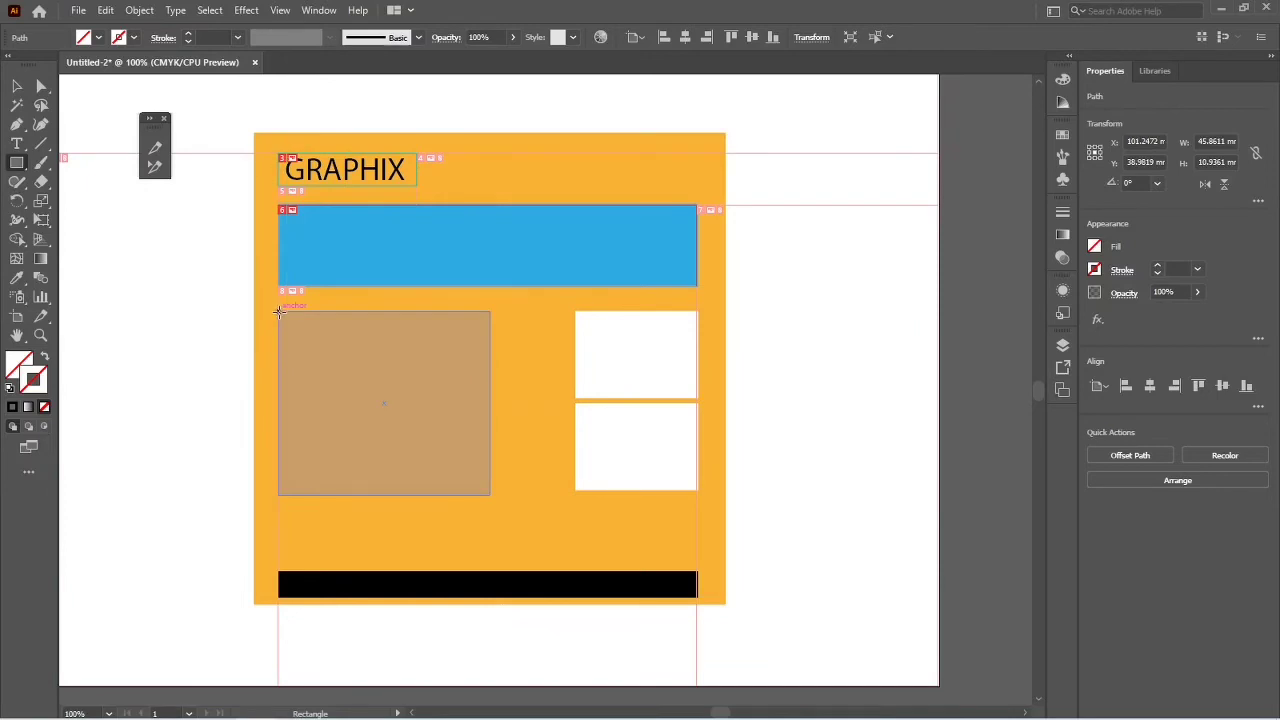
left_click_drag(279, 312, 490, 494)
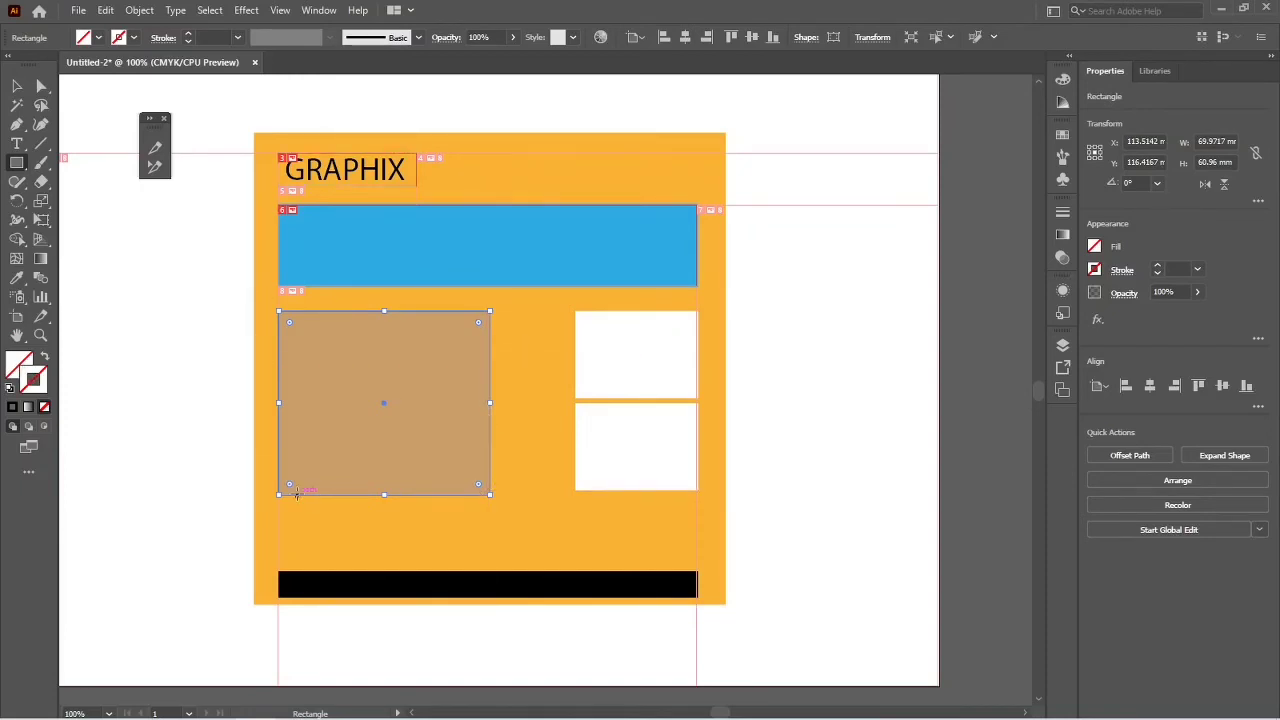
left_click(139, 10)
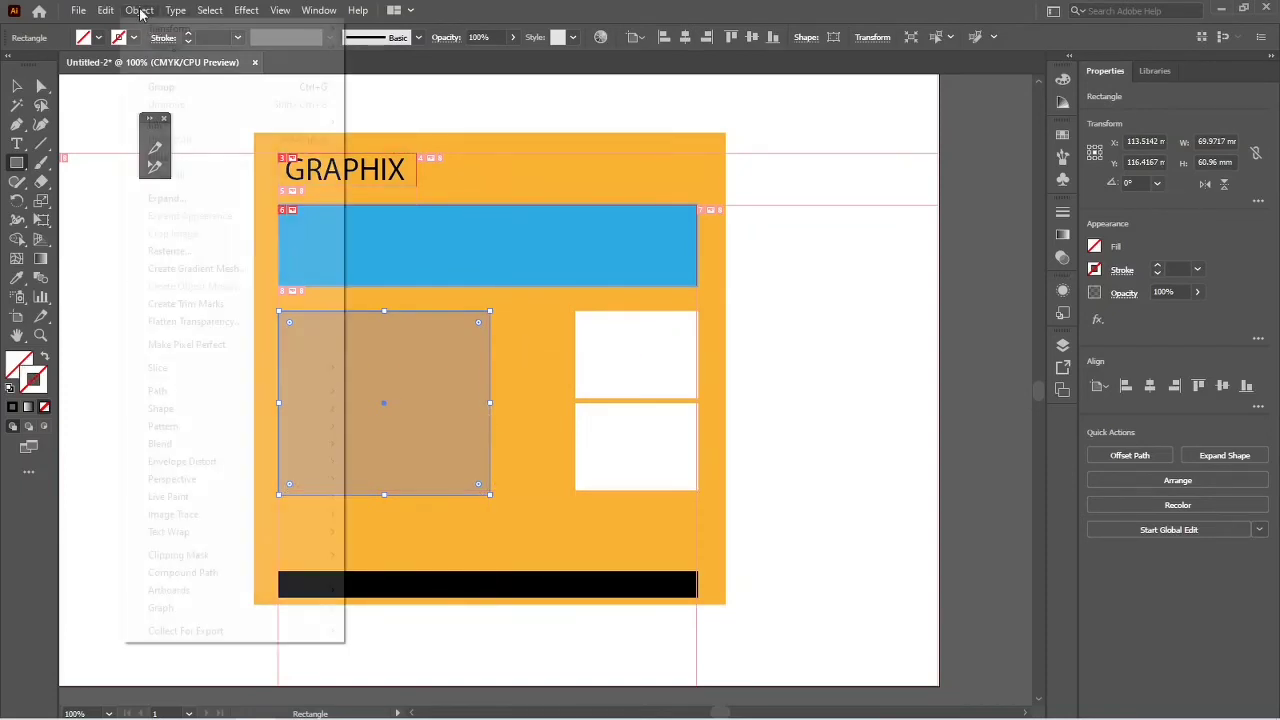
mouse_move(213, 367)
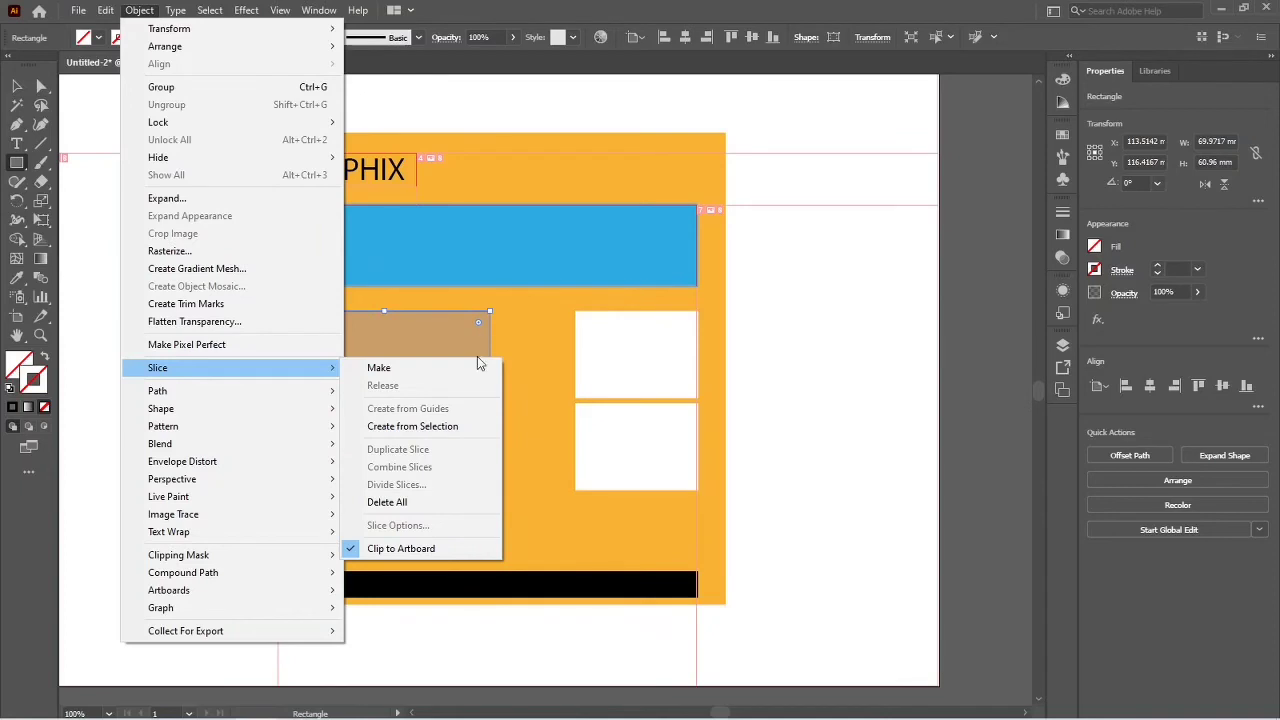
left_click(412, 426)
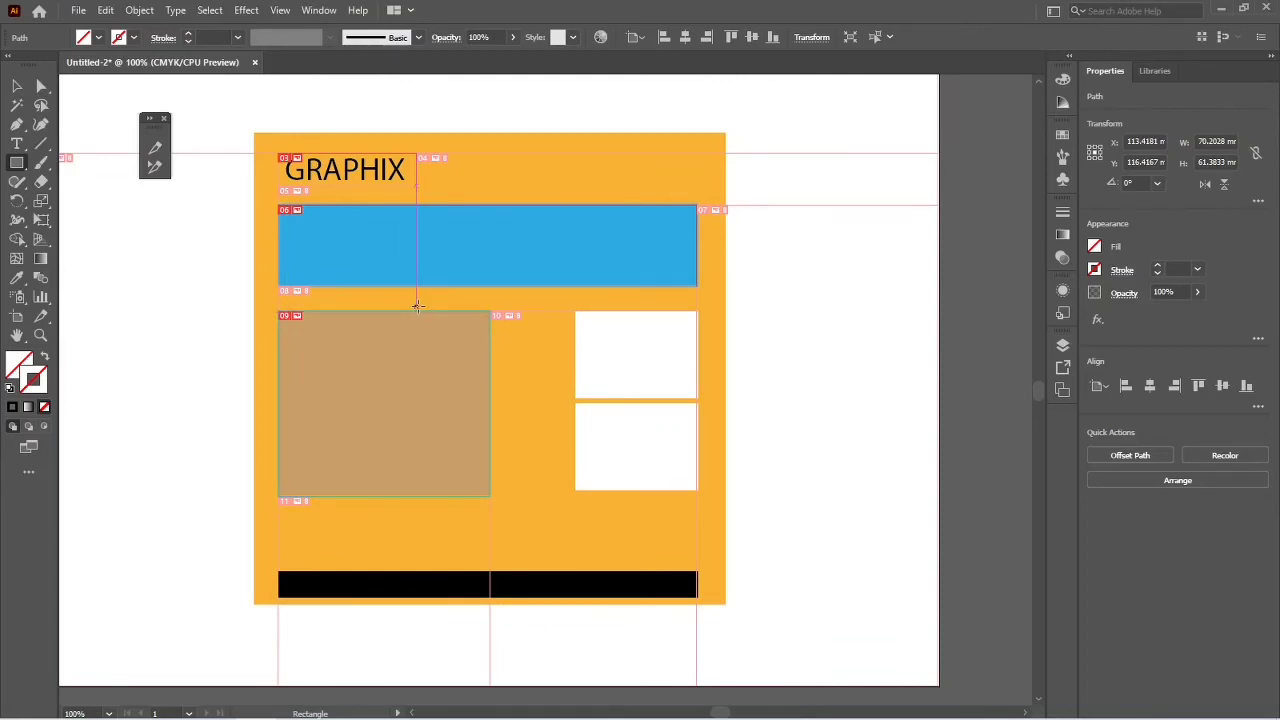
Step: Divide the tan box's slice horizontally into three evenly spaced slices and undo the division
left_click(139, 10)
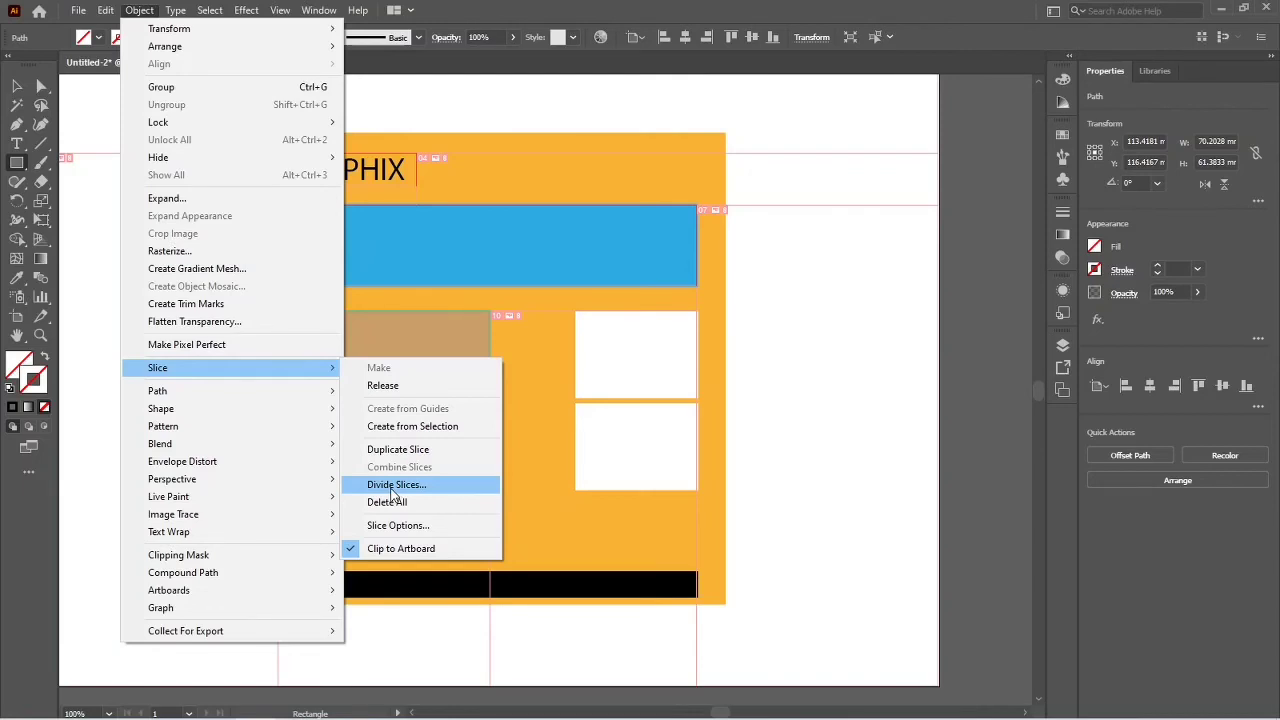
left_click(390, 488)
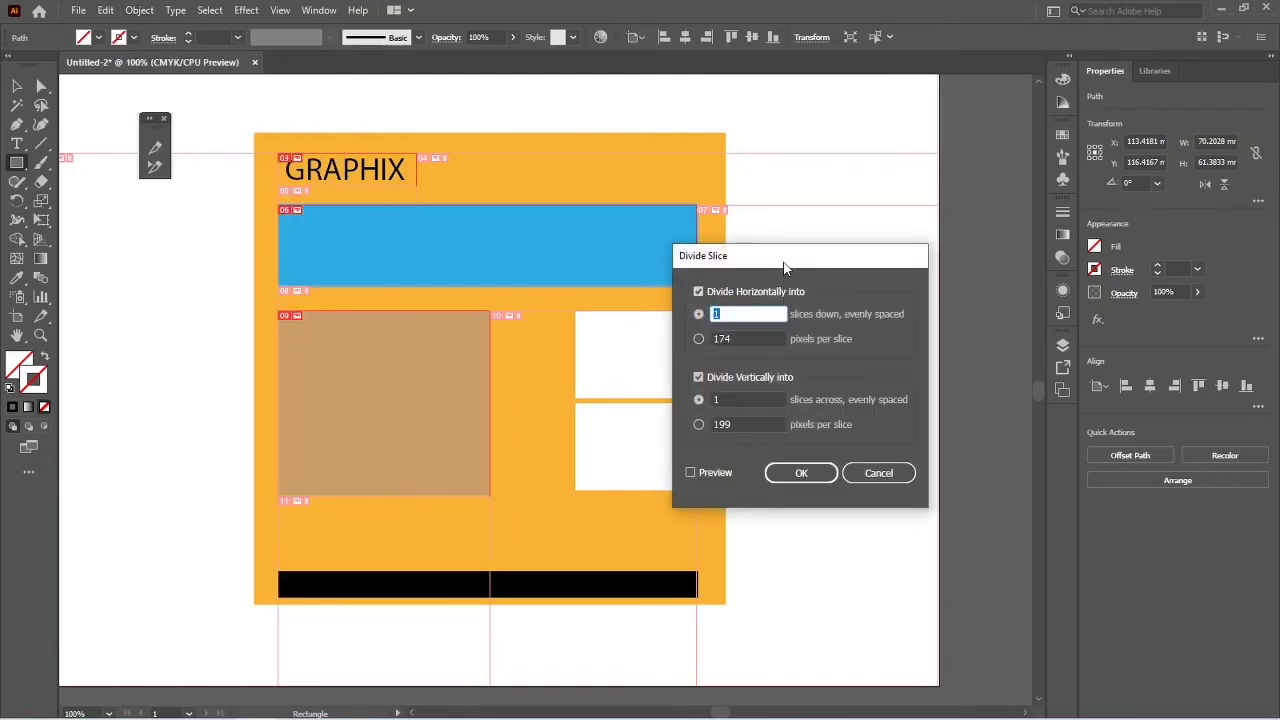
left_click_drag(785, 268, 903, 251)
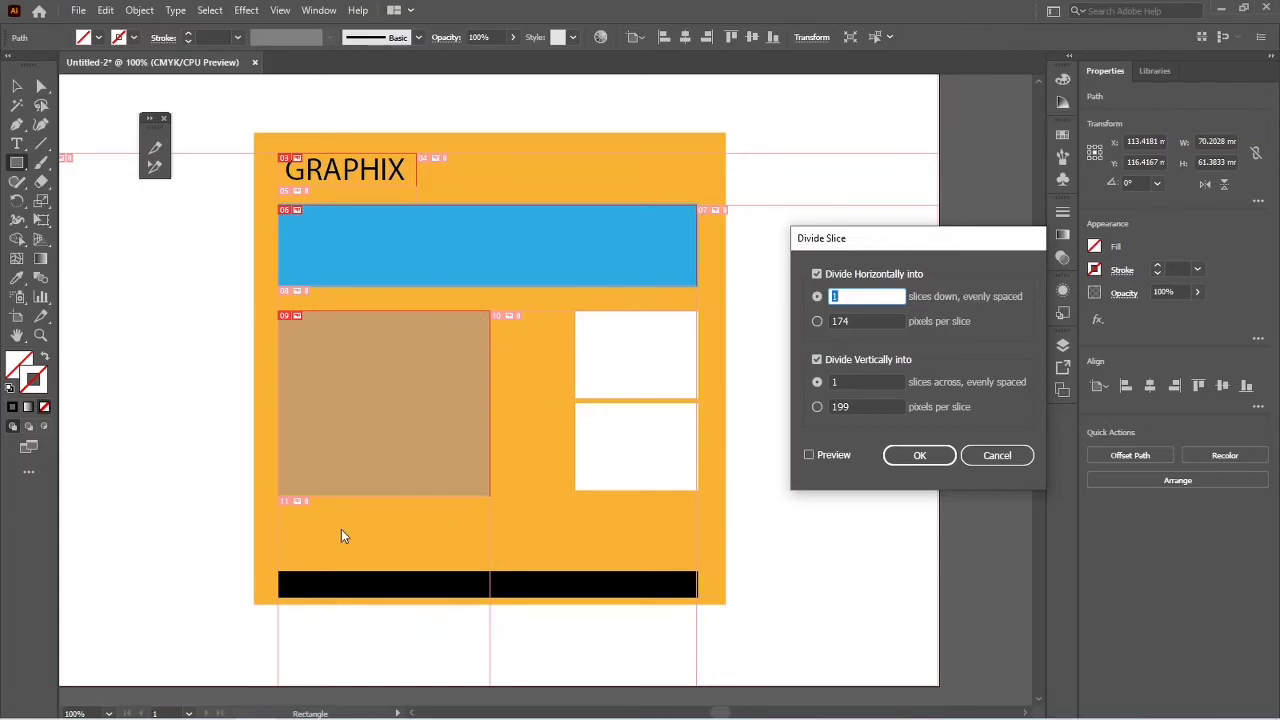
left_click(845, 297)
left_click(905, 462)
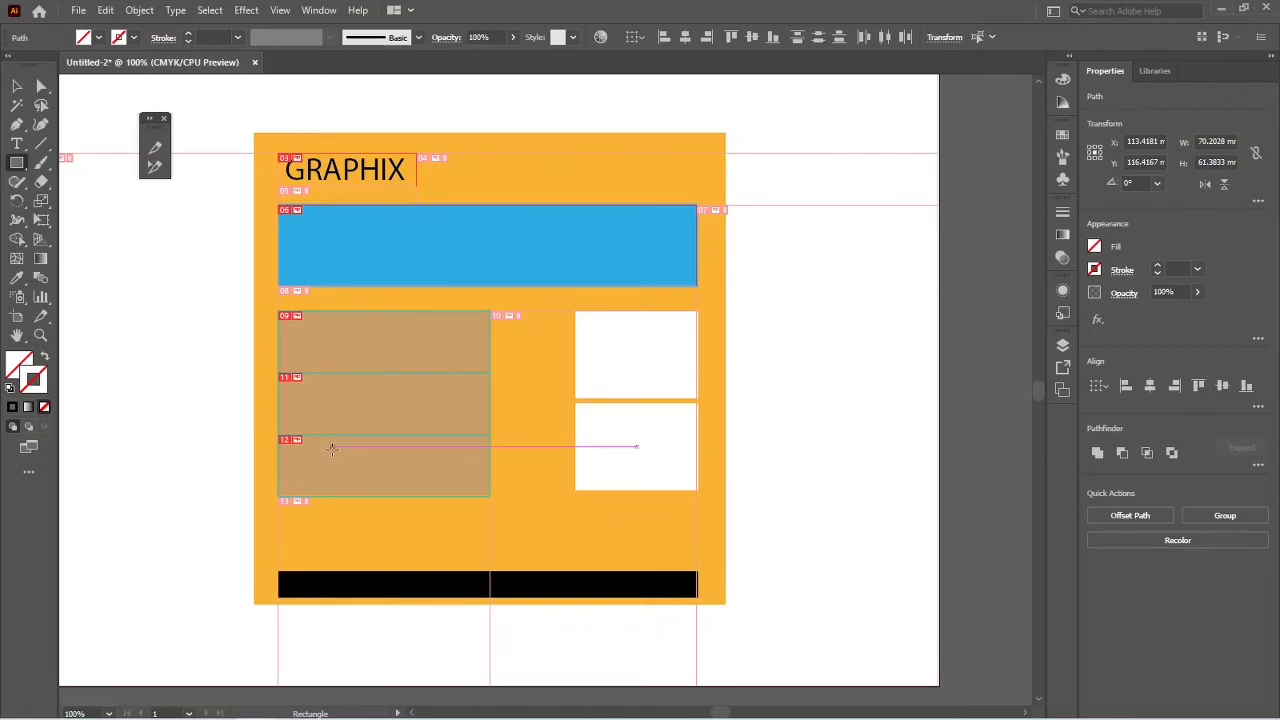
key("ctrl+z")
Step: Delete all slices from the layout
left_click(145, 10)
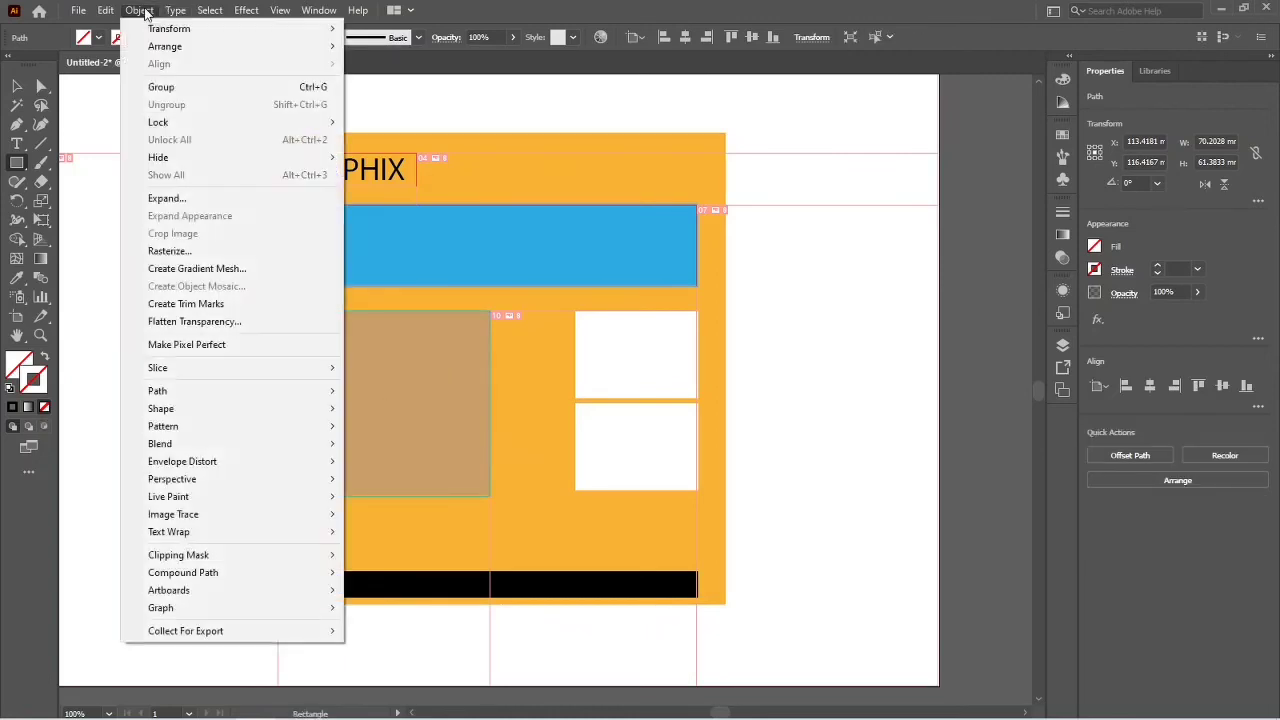
mouse_move(170, 370)
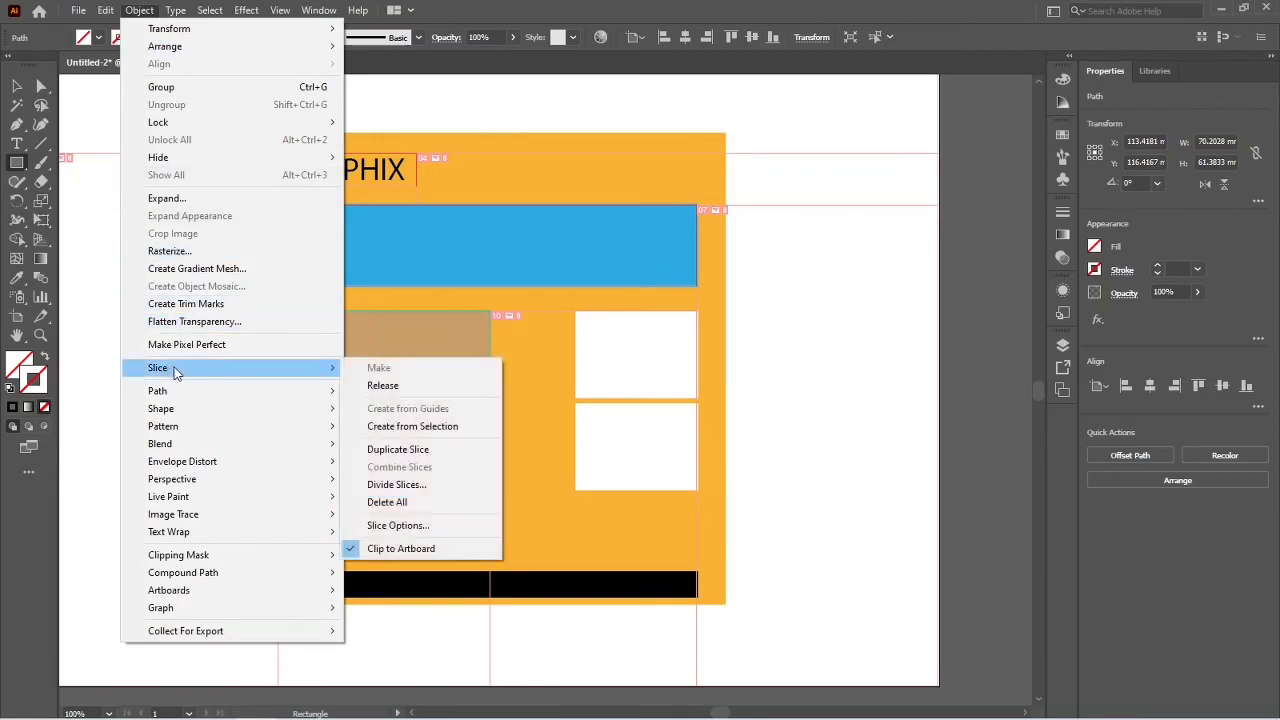
left_click(423, 506)
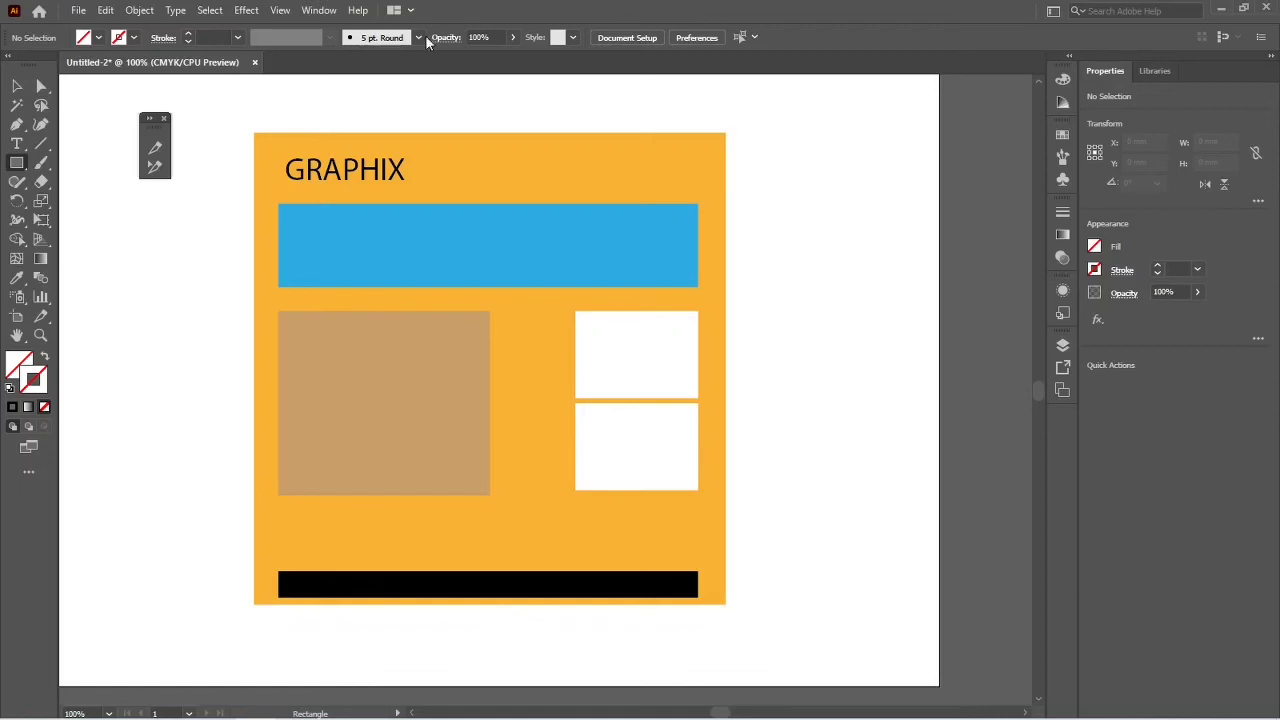
left_click(139, 10)
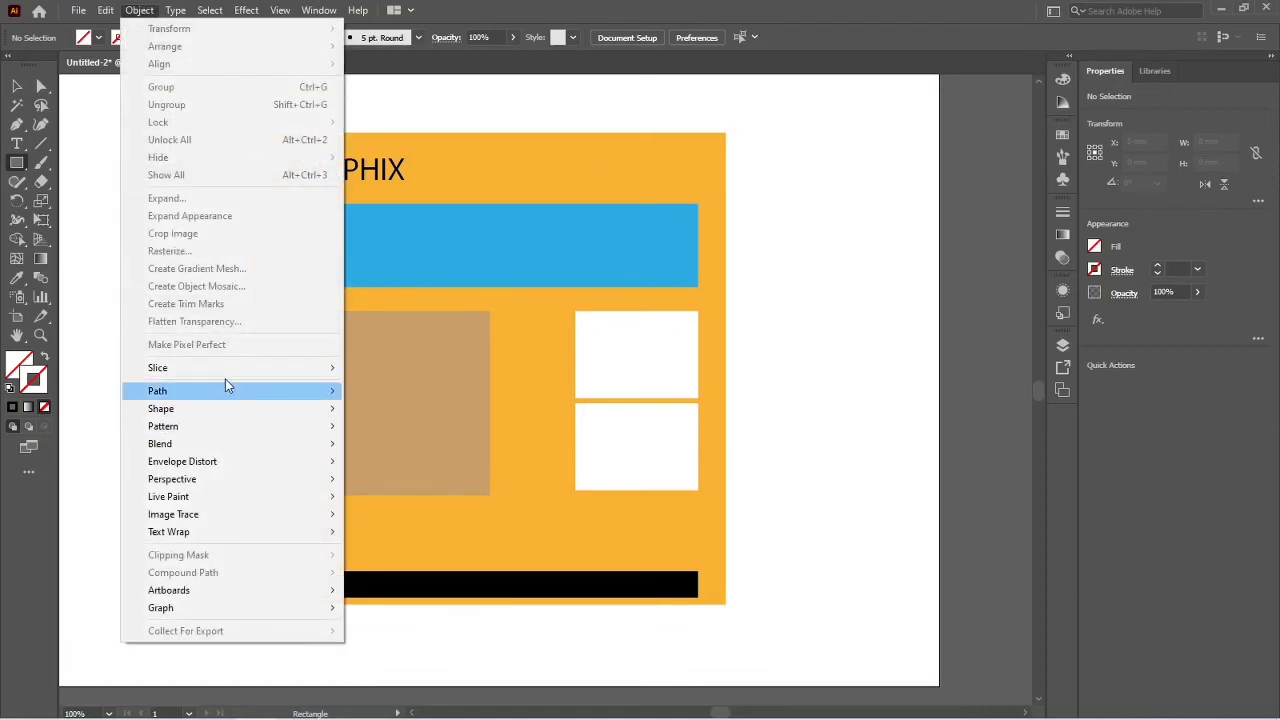
mouse_move(229, 370)
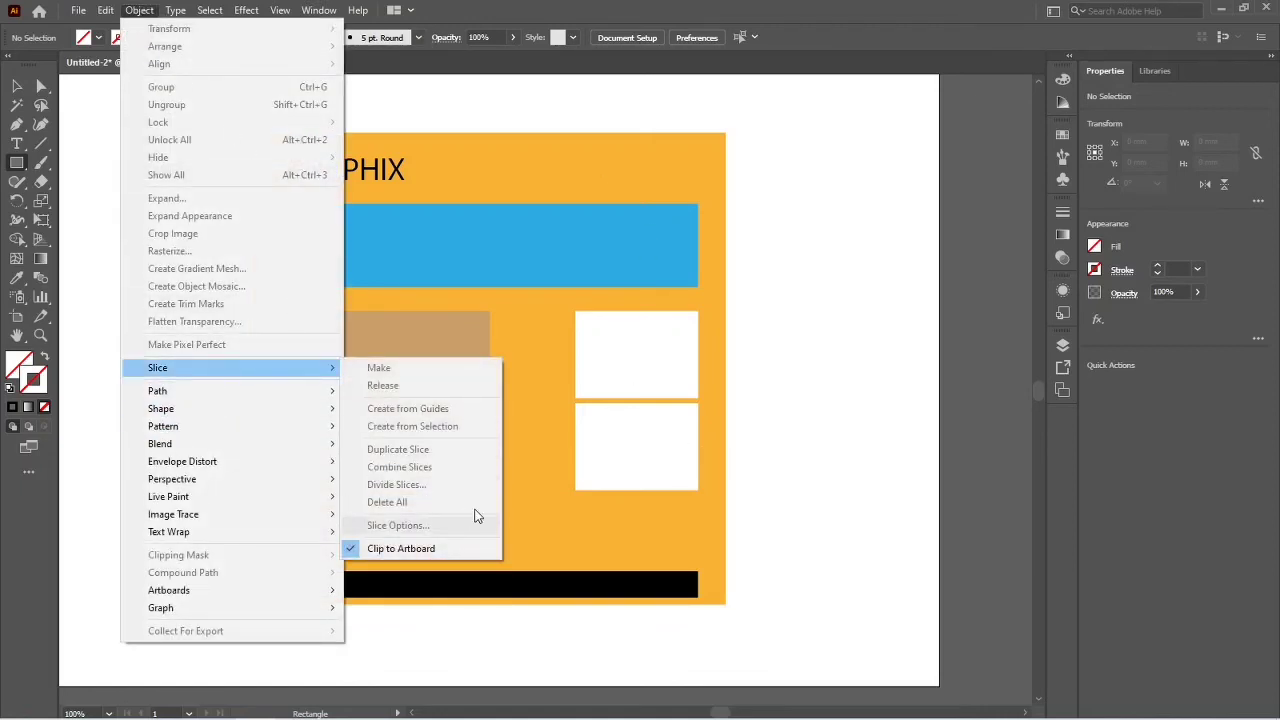
left_click(748, 466)
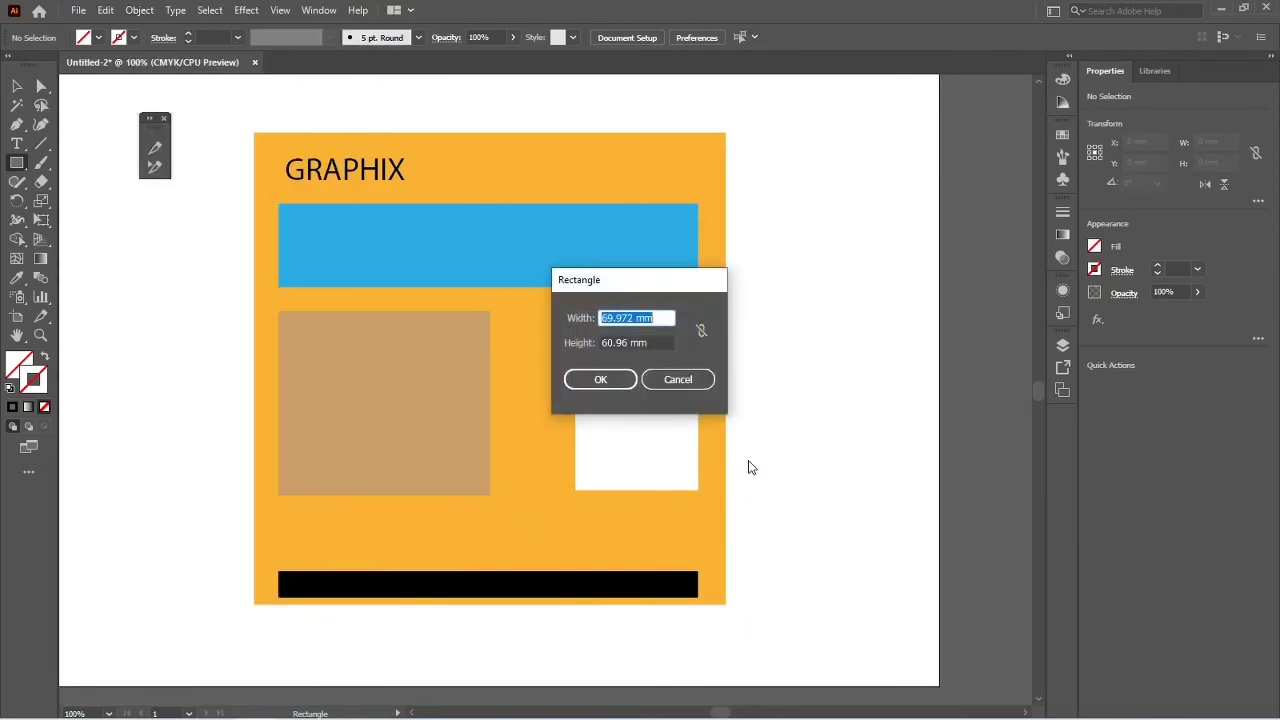
key("Return")
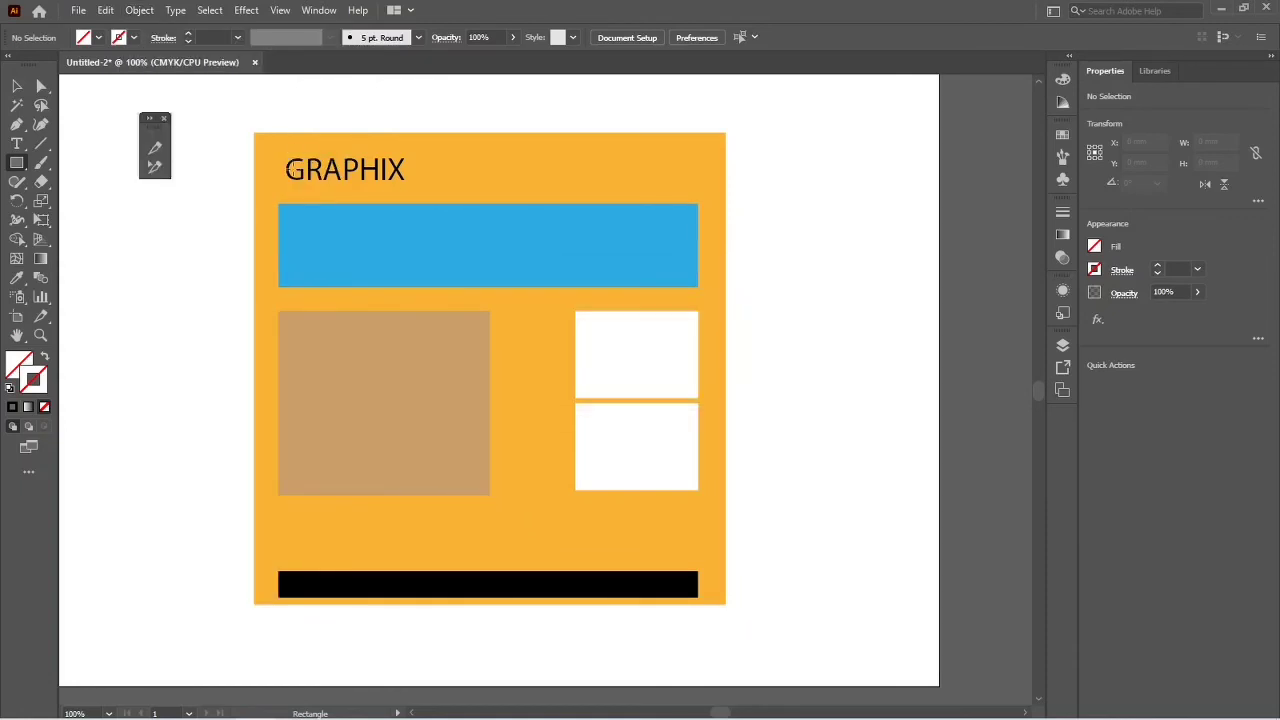
Step: Draw a slice about 53.3 by 15.5 mm around the GRAPHIX title and another about 155.9 by 133.7 mm over the layout below it
left_click(153, 149)
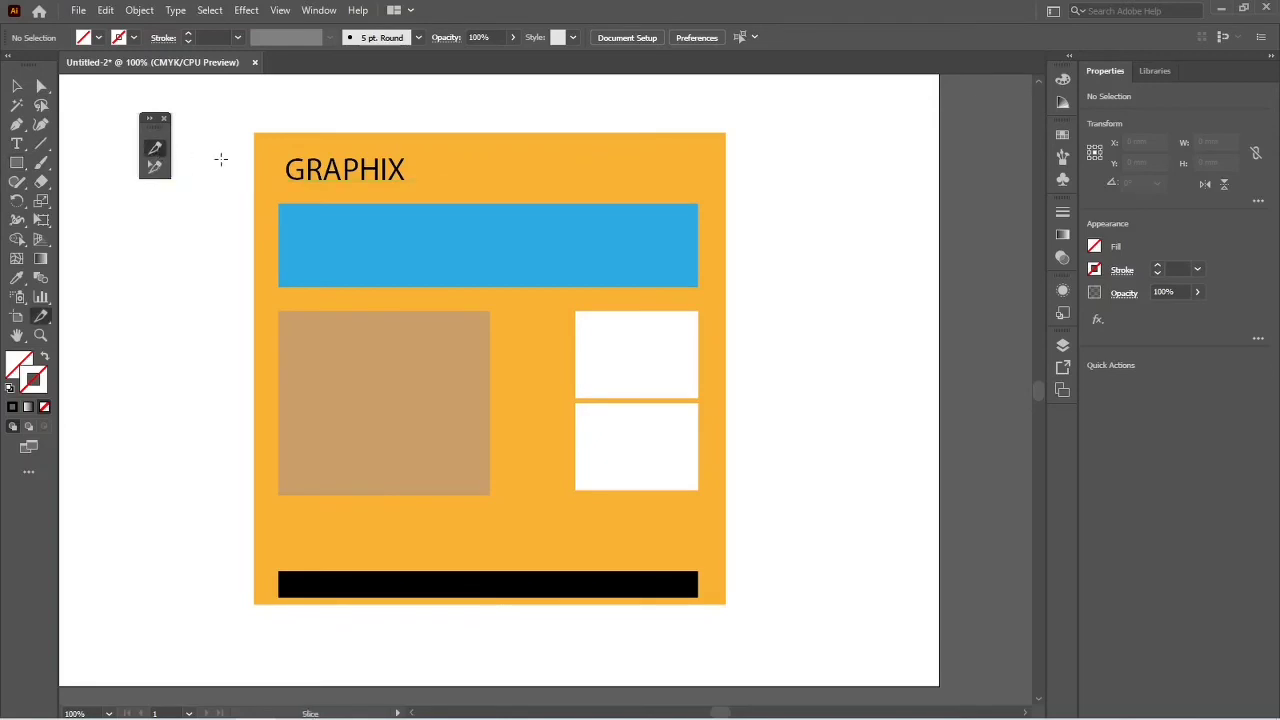
left_click_drag(278, 150, 438, 197)
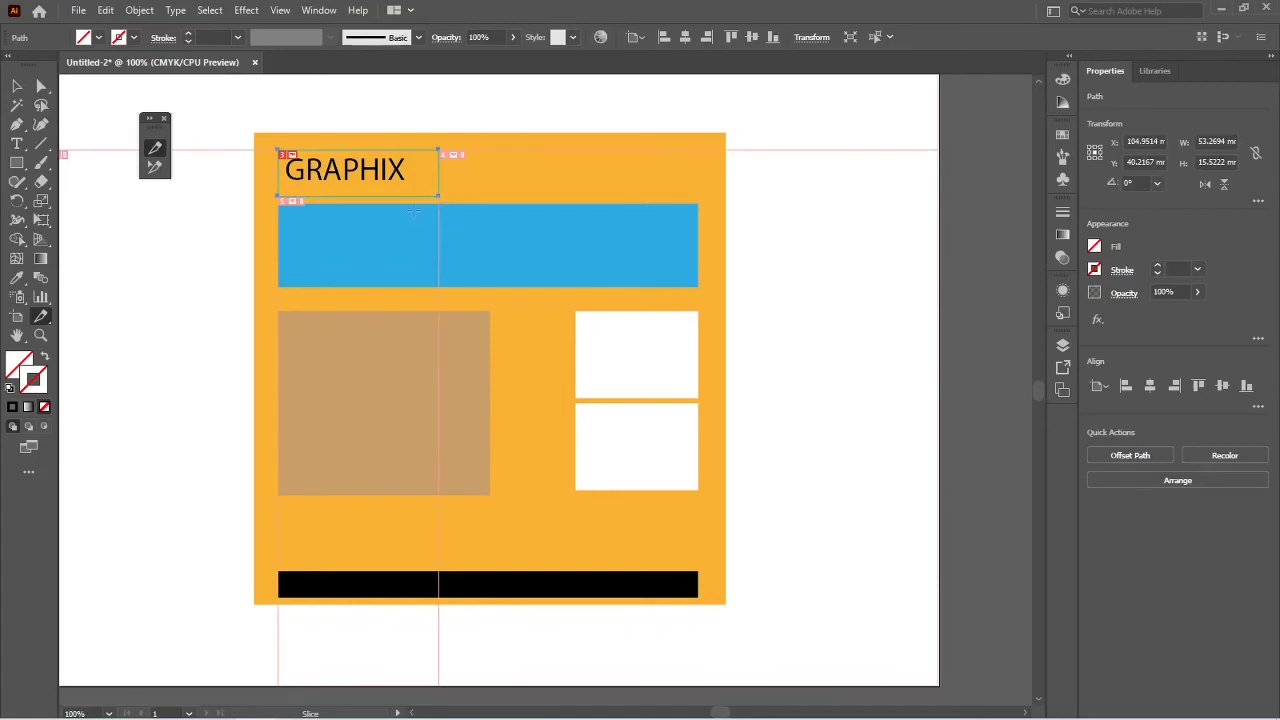
left_click_drag(257, 202, 724, 604)
key("v")
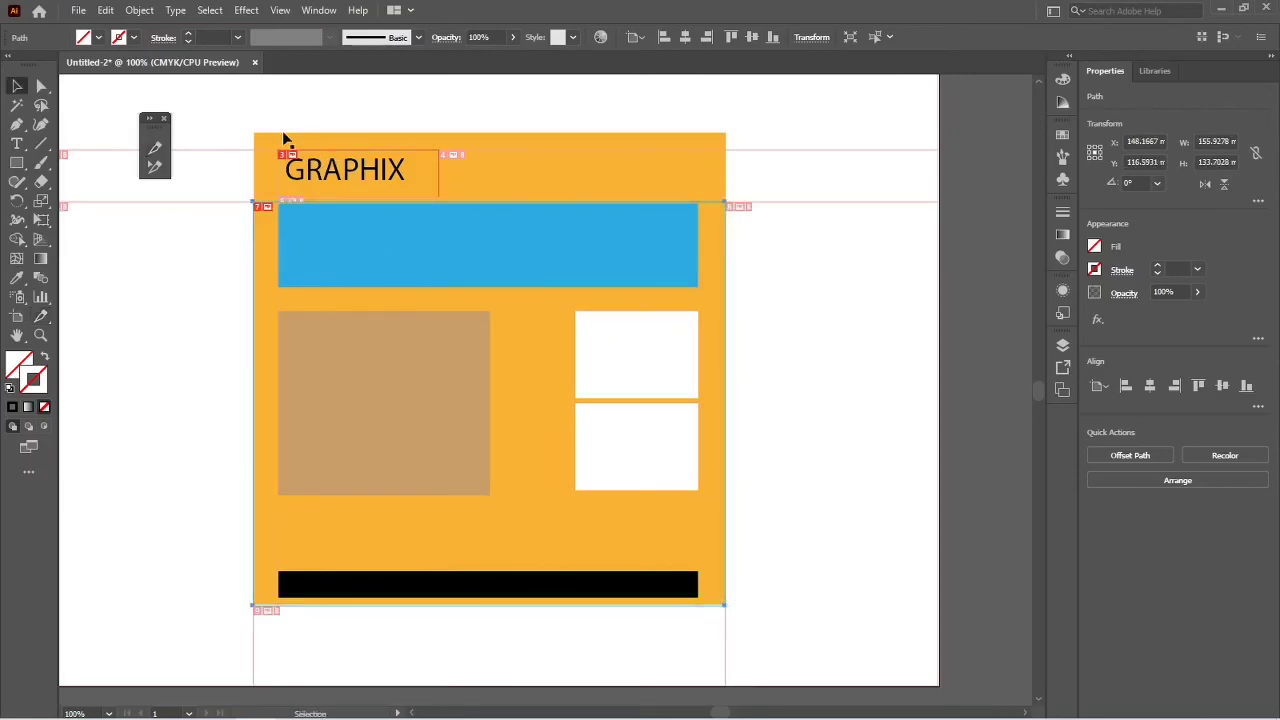
left_click(325, 166)
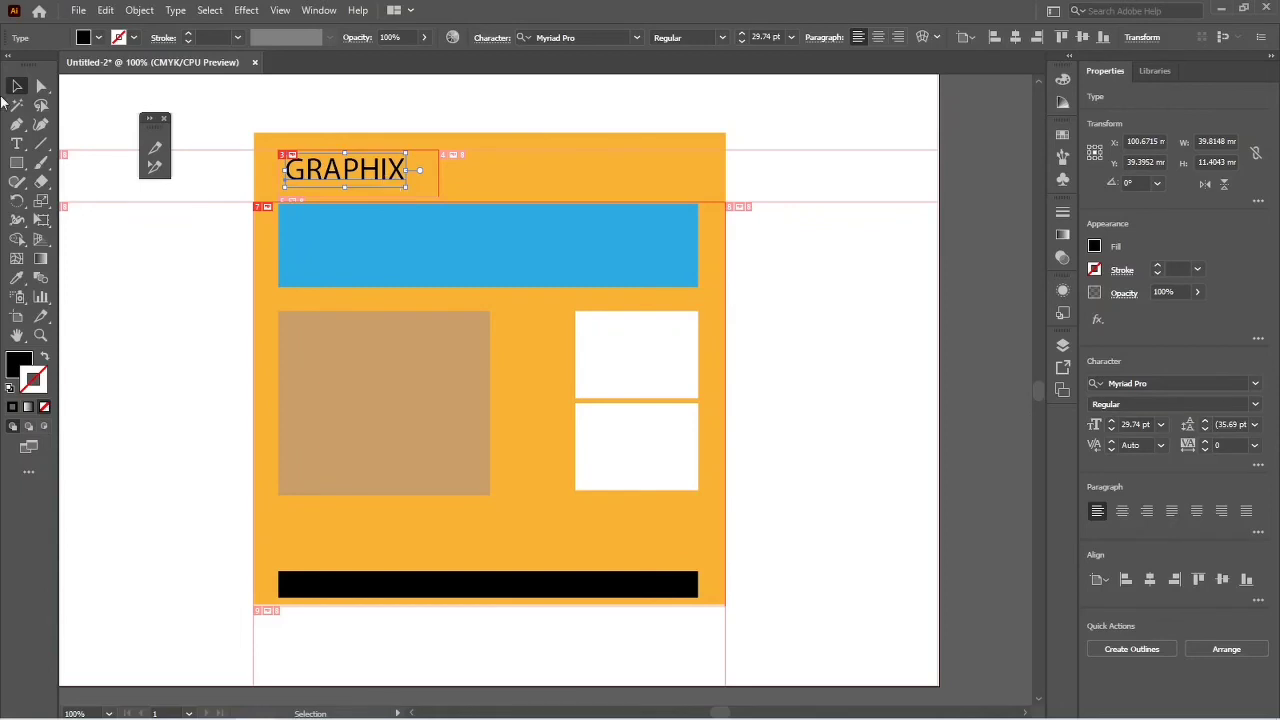
left_click(155, 167)
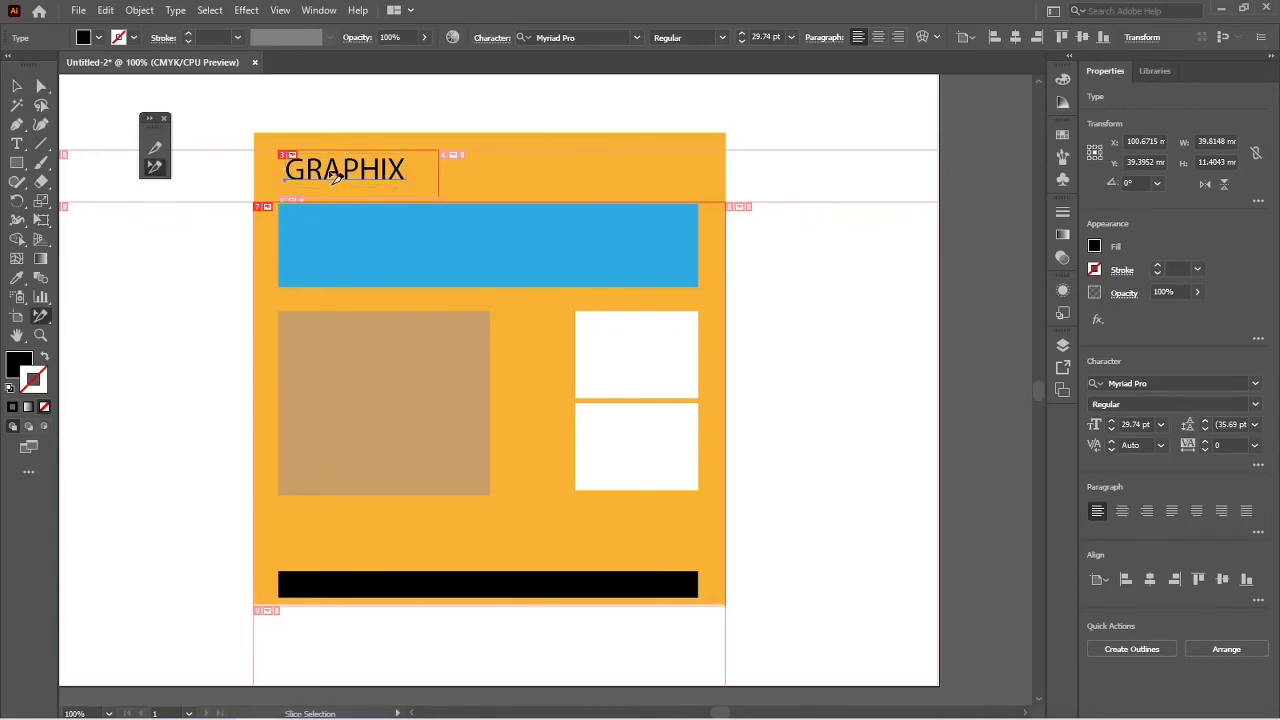
left_click(330, 182)
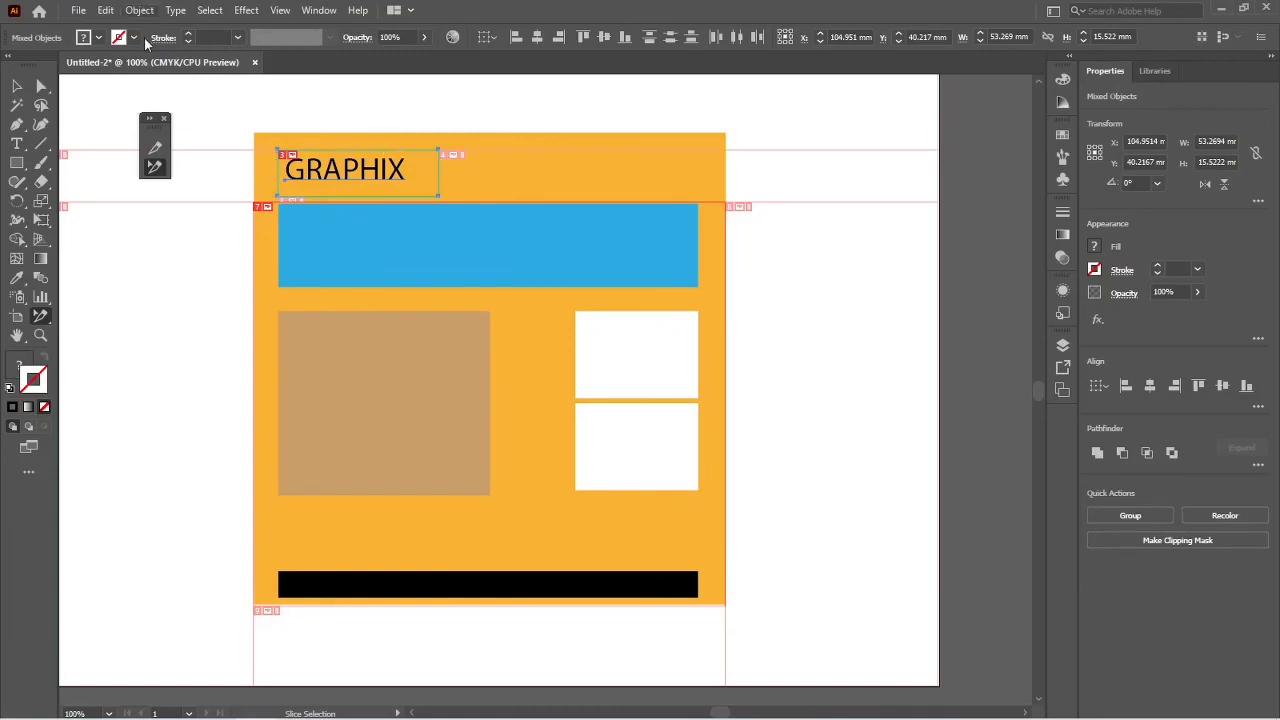
left_click(140, 11)
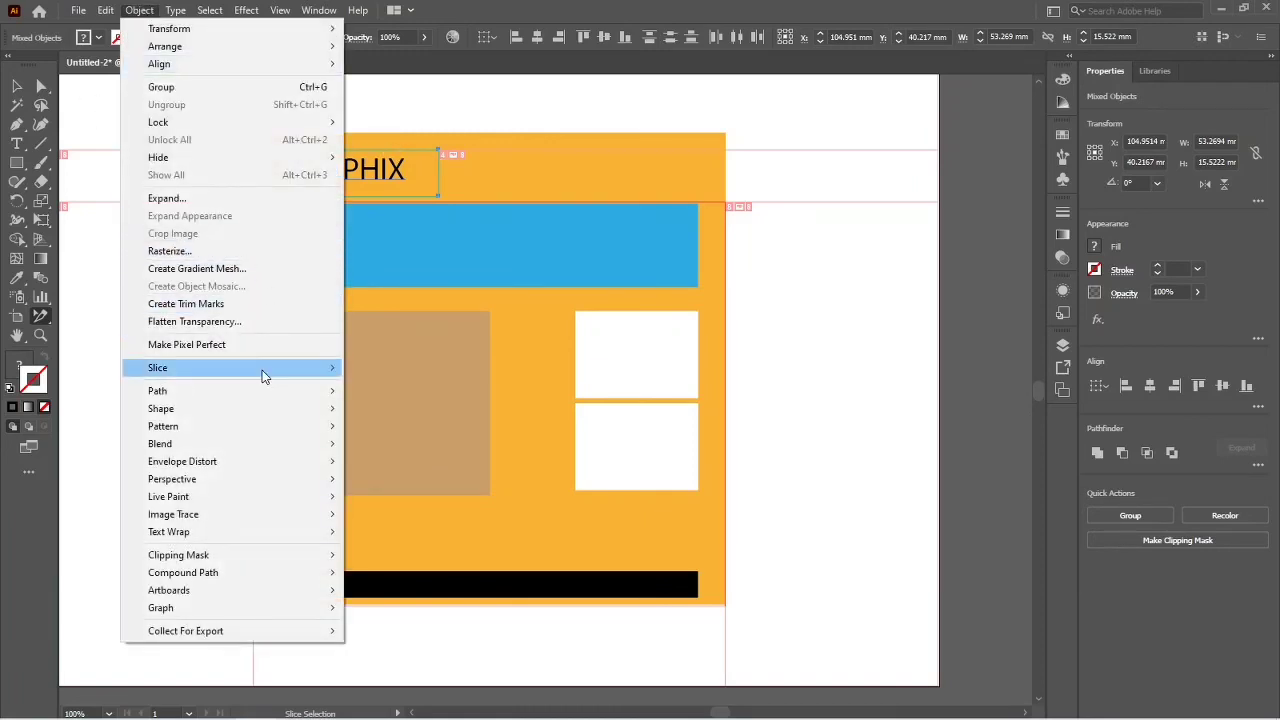
mouse_move(262, 370)
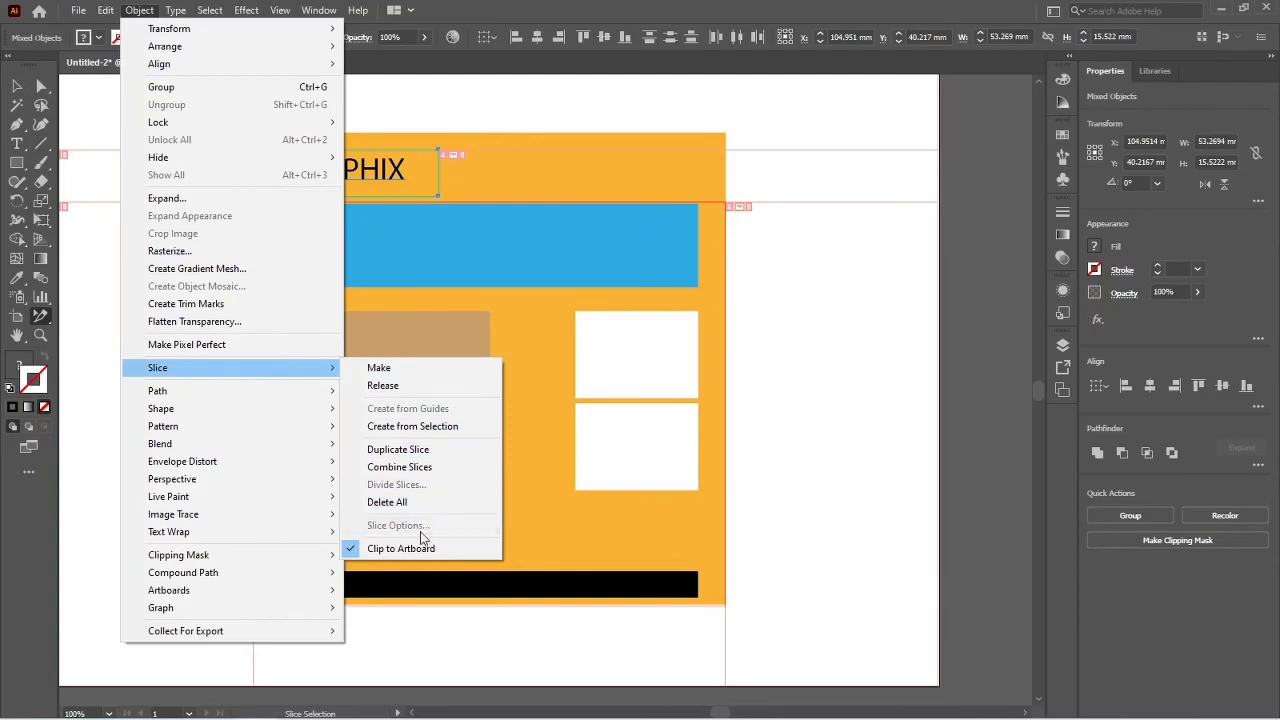
left_click(857, 439)
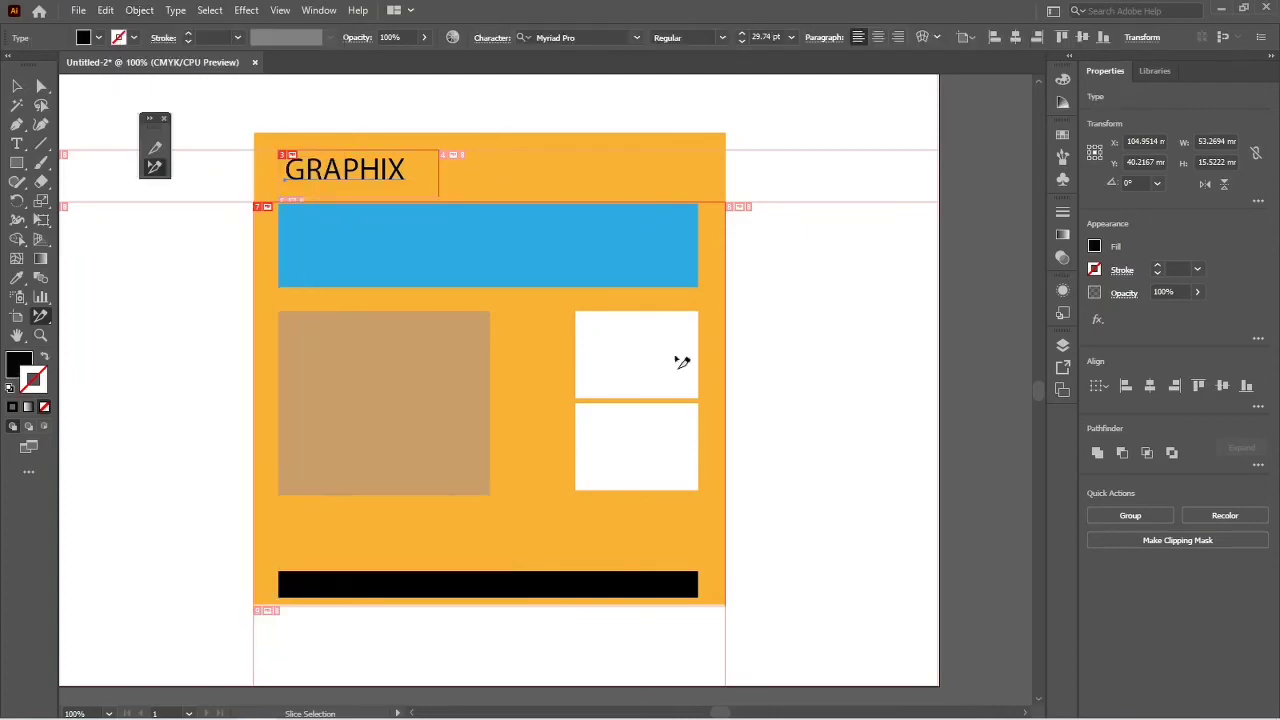
left_click(398, 181)
left_click(400, 178)
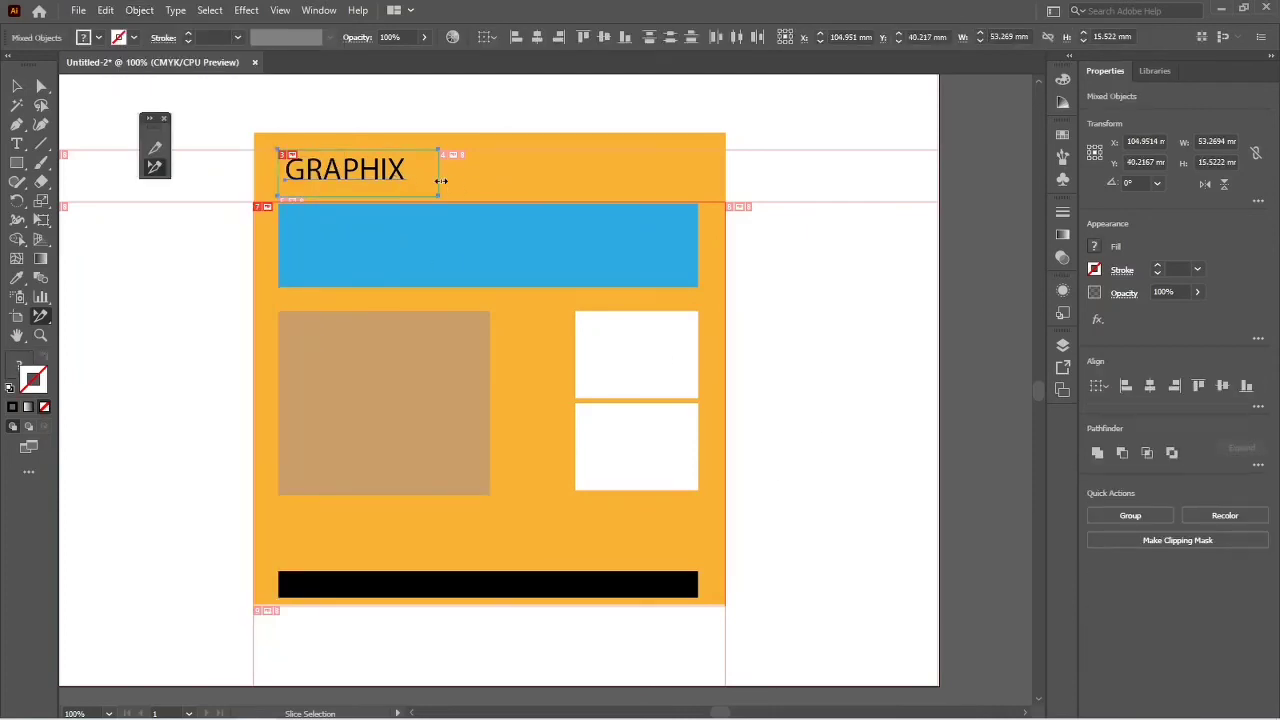
left_click(185, 289)
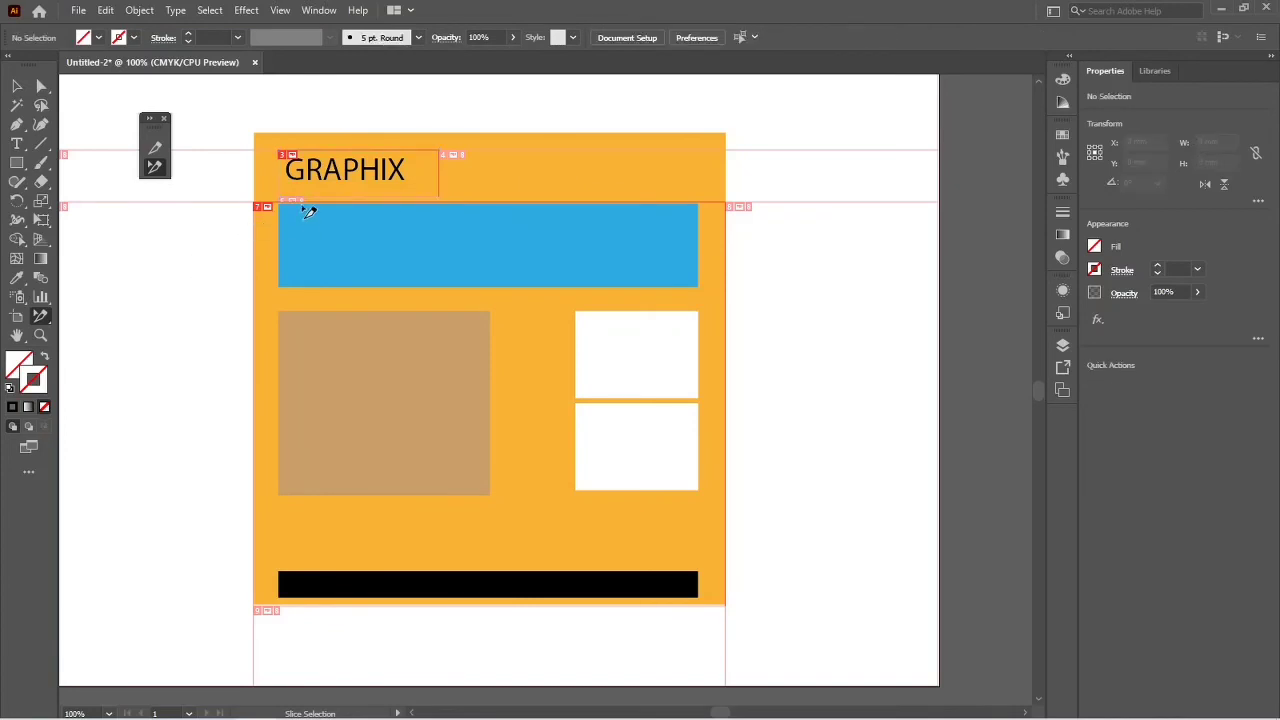
Step: Select only the GRAPHIX title's slice, without the text, and open its Slice Options
left_click(283, 185)
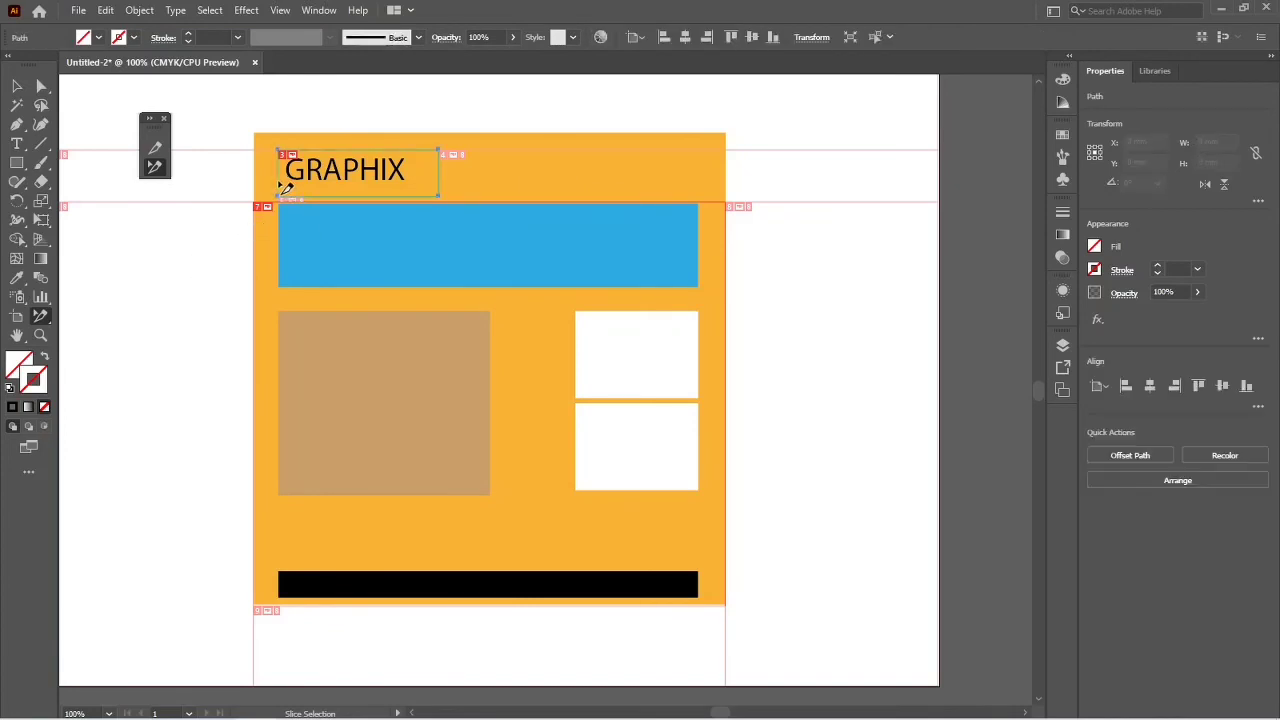
left_click(139, 10)
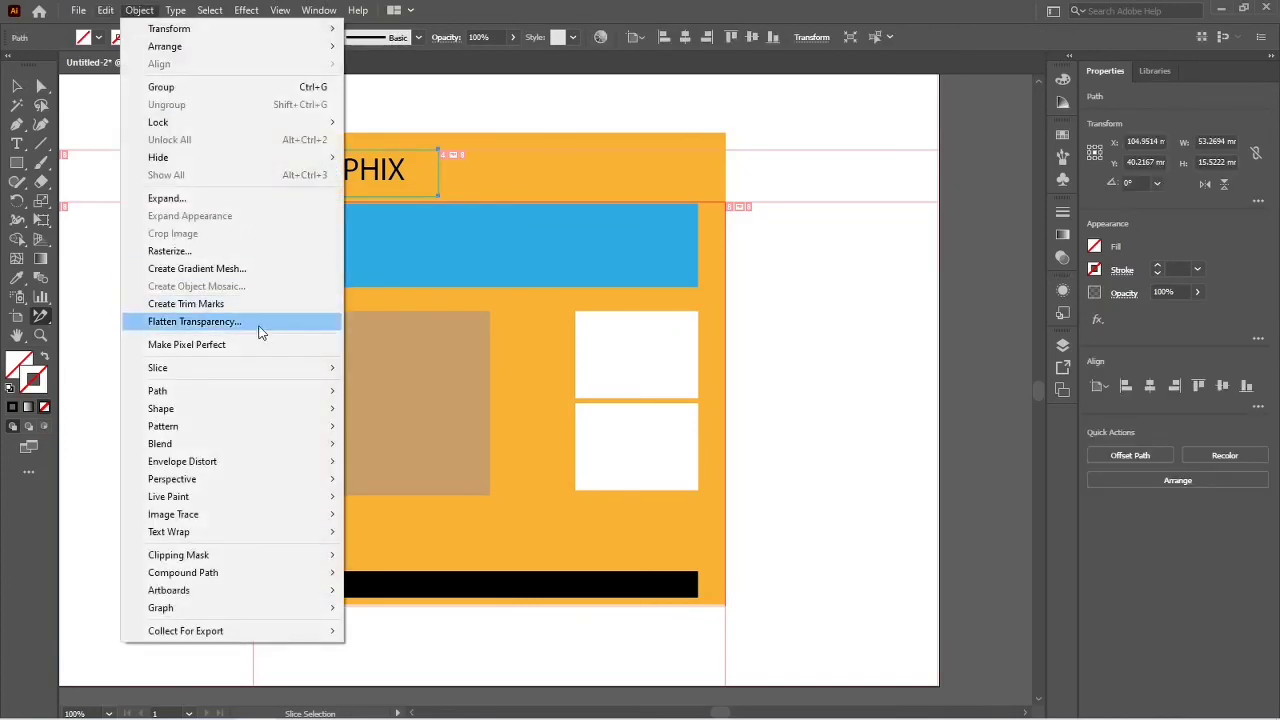
mouse_move(257, 368)
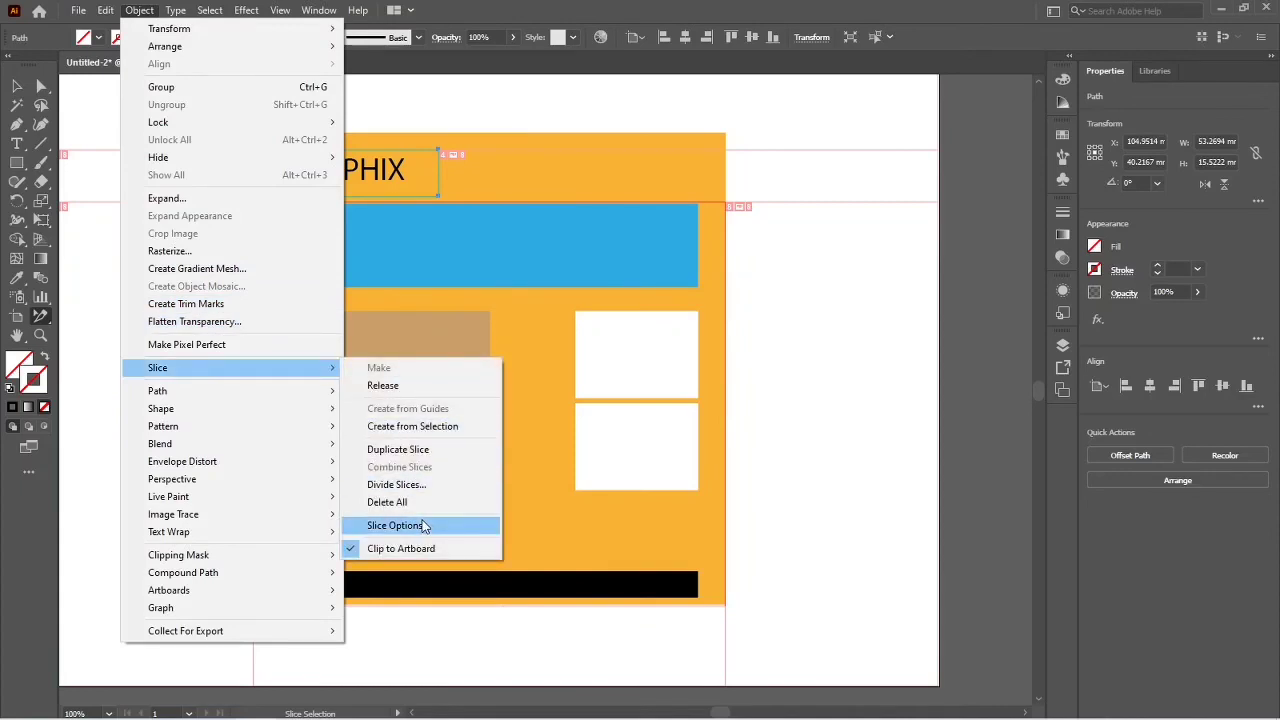
left_click(420, 524)
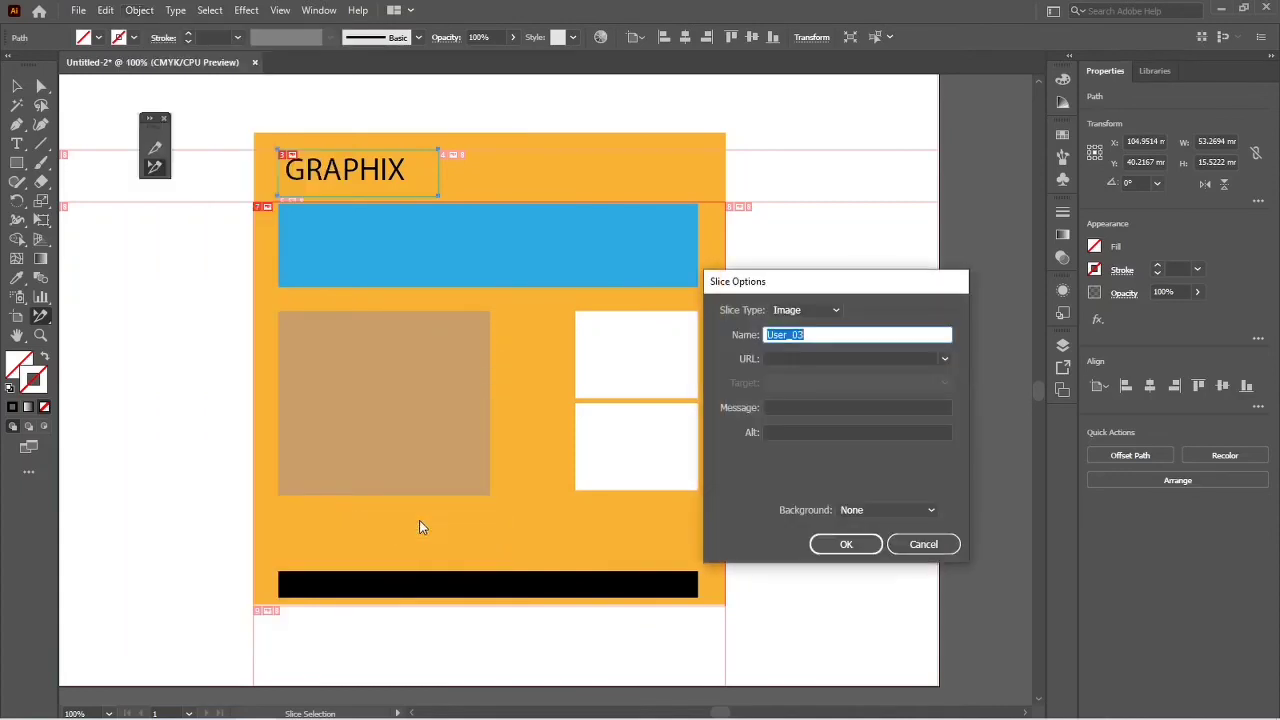
Step: Try the No Image slice type with its cell text field and set the slice type back to Image
left_click(801, 314)
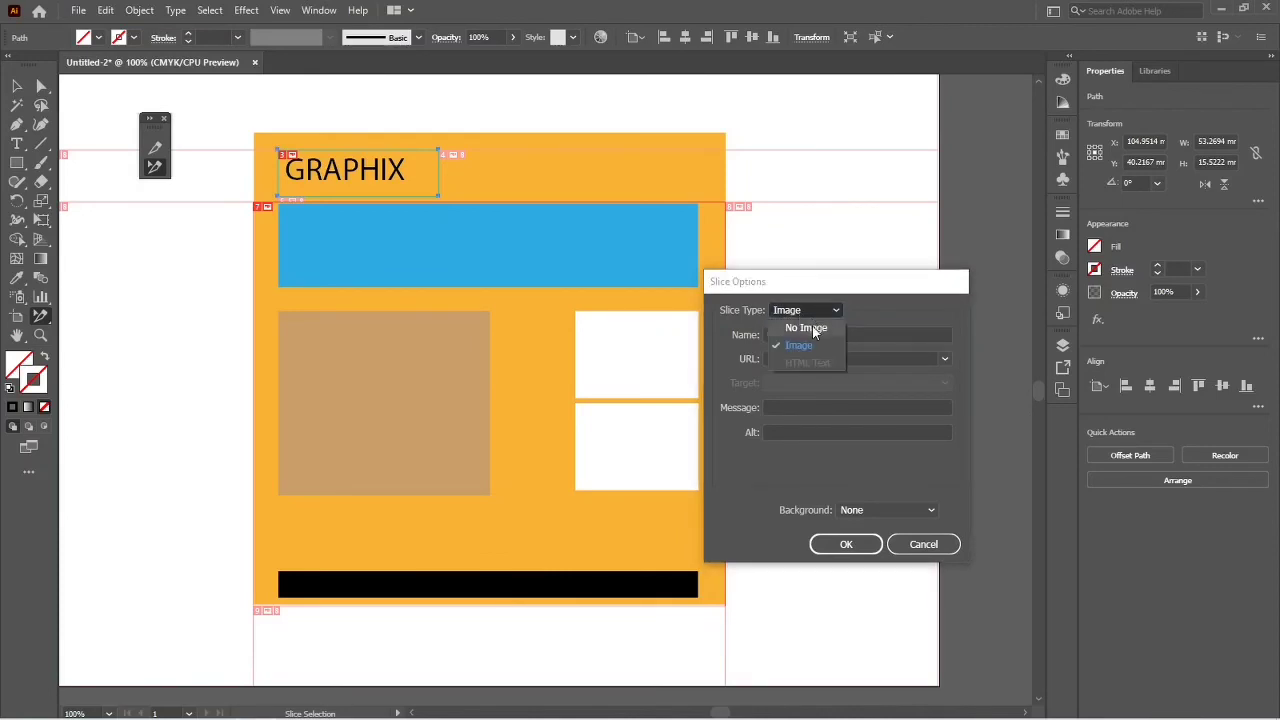
left_click(812, 329)
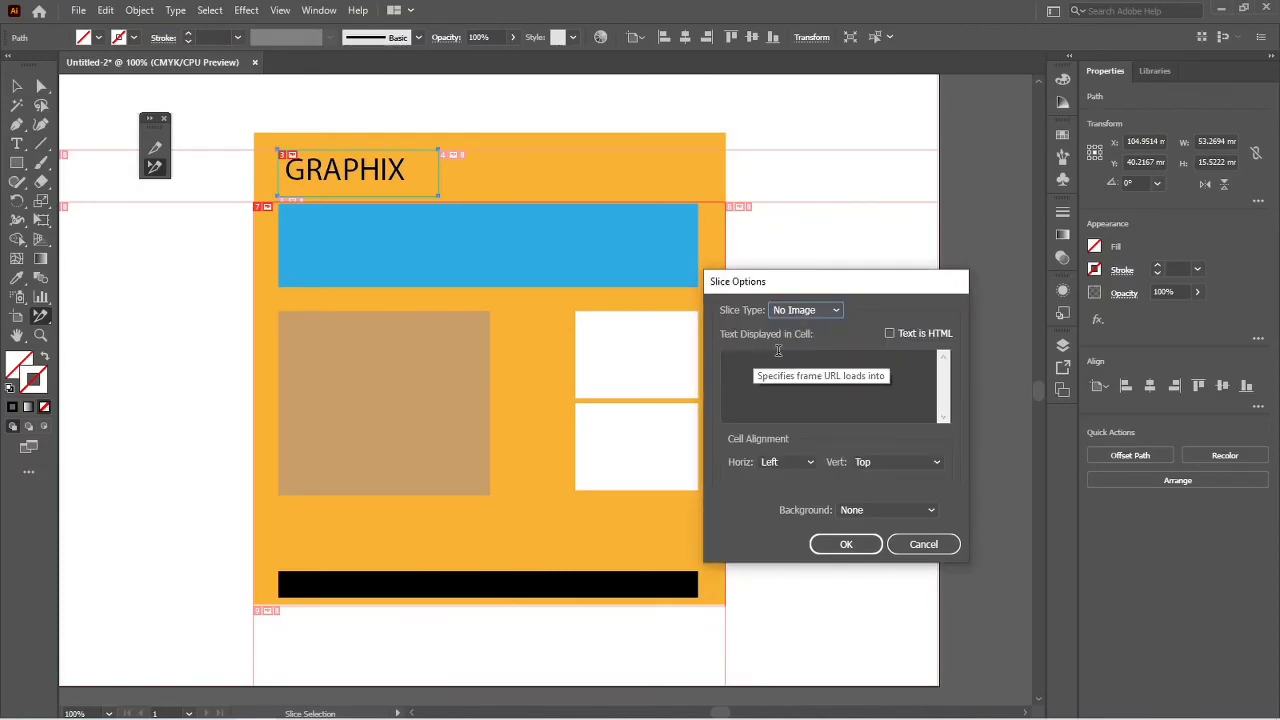
left_click(799, 375)
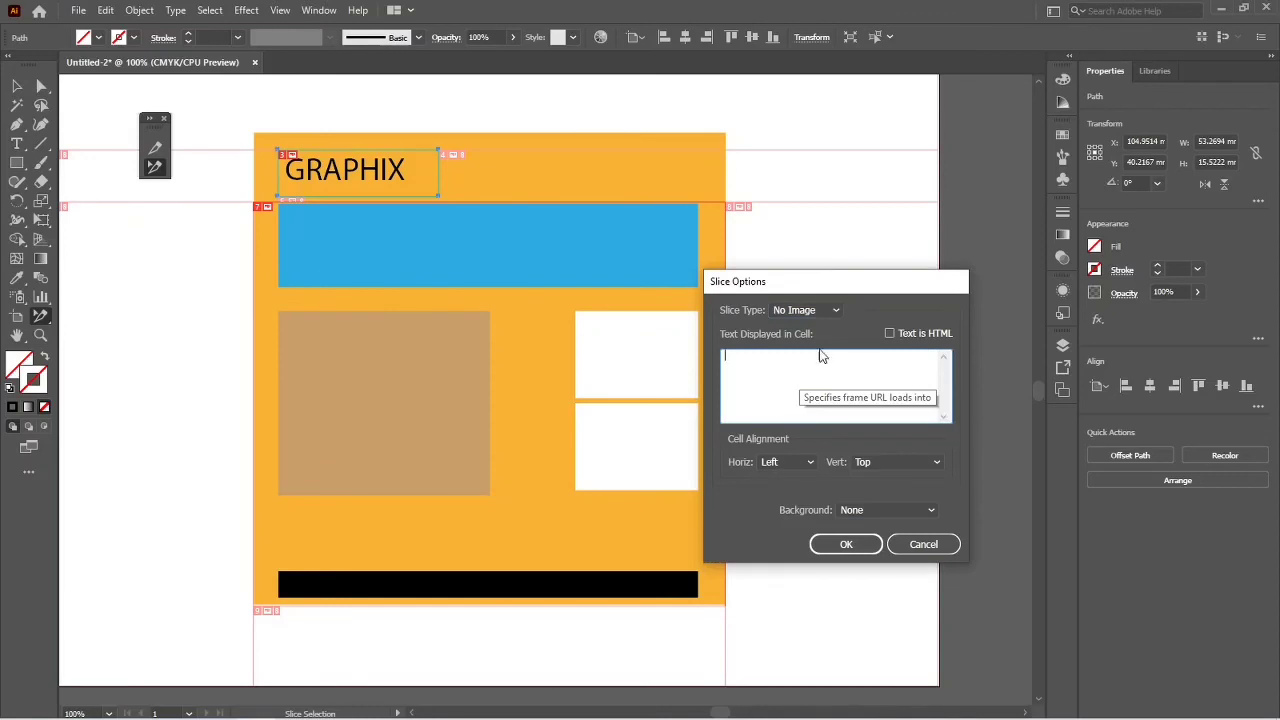
left_click(812, 312)
left_click(800, 346)
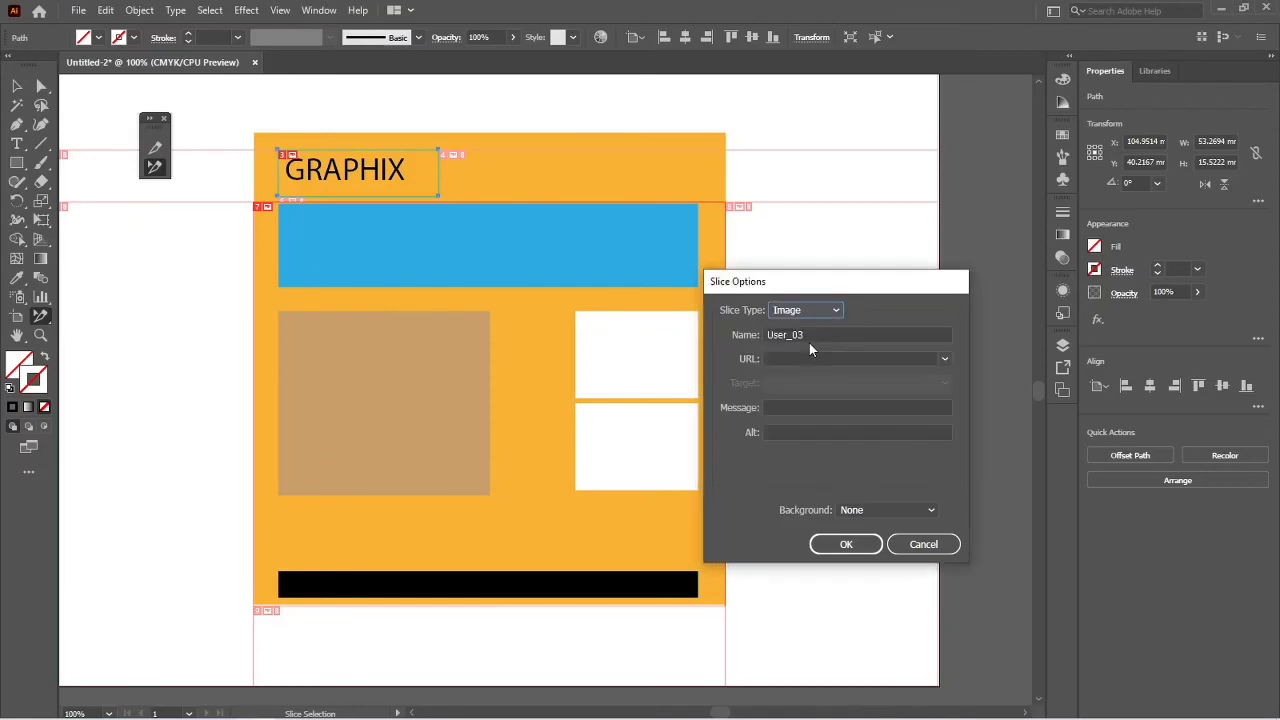
double_click(777, 332)
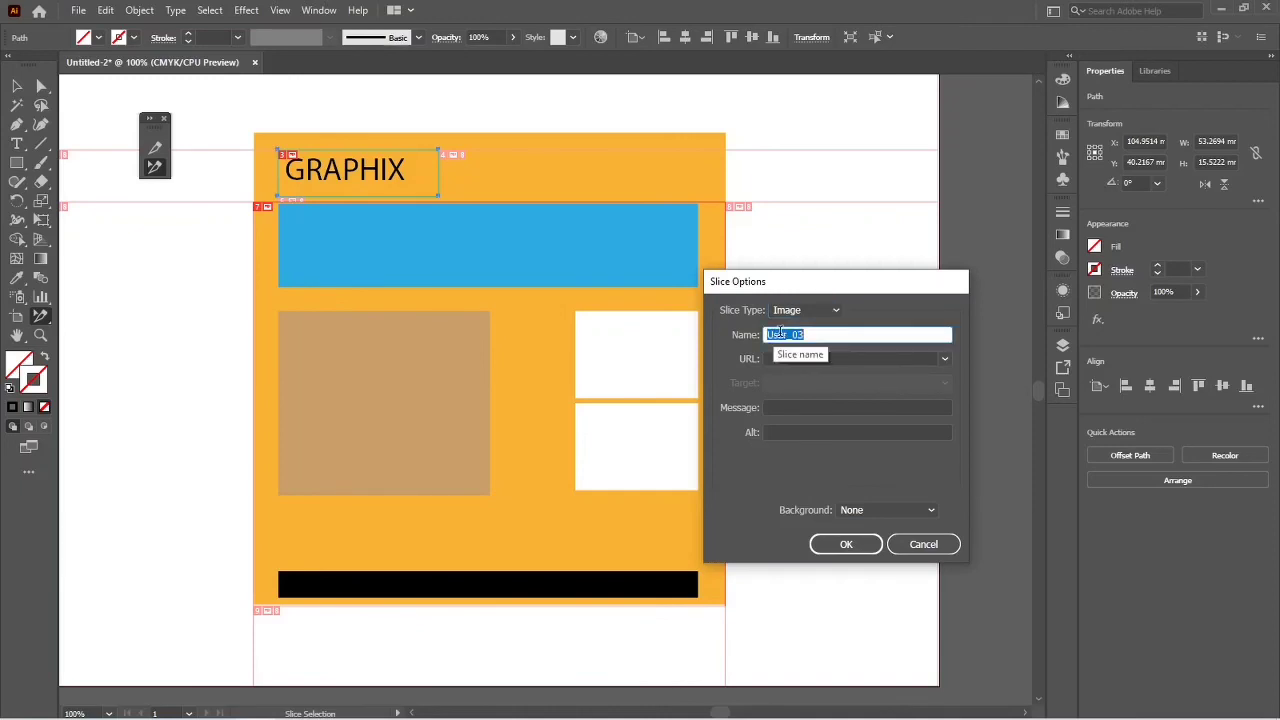
type("g")
type("GO")
left_click(776, 352)
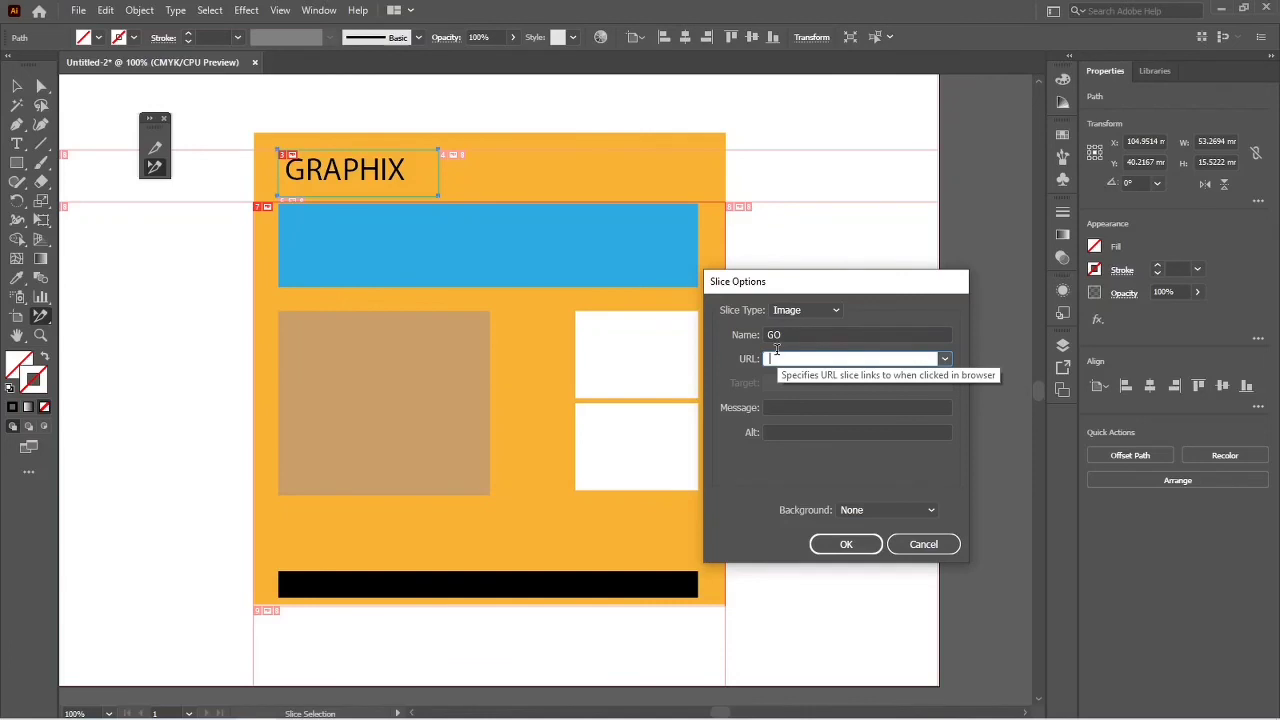
type("https://youtube.com")
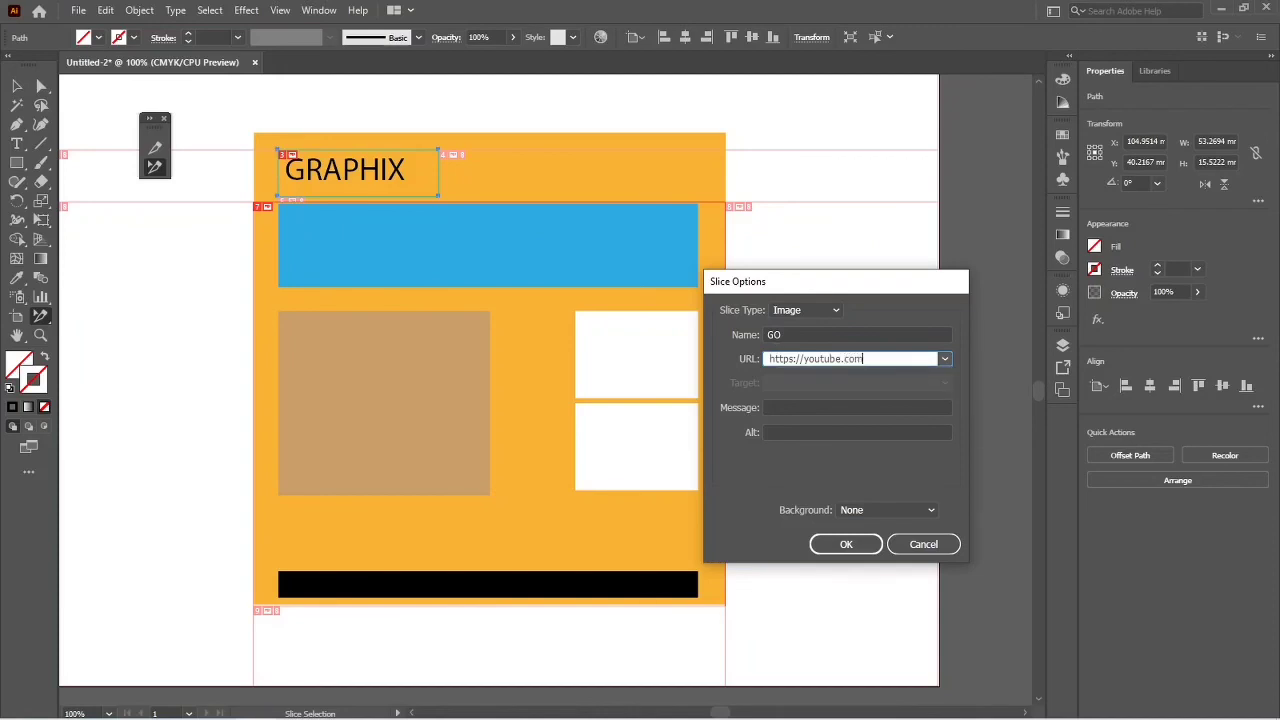
type("/graphixonline")
Step: Give the slice the message "graphix online" and alt text "Homepage of Graphix online", keep background None, and apply the options
left_click(773, 407)
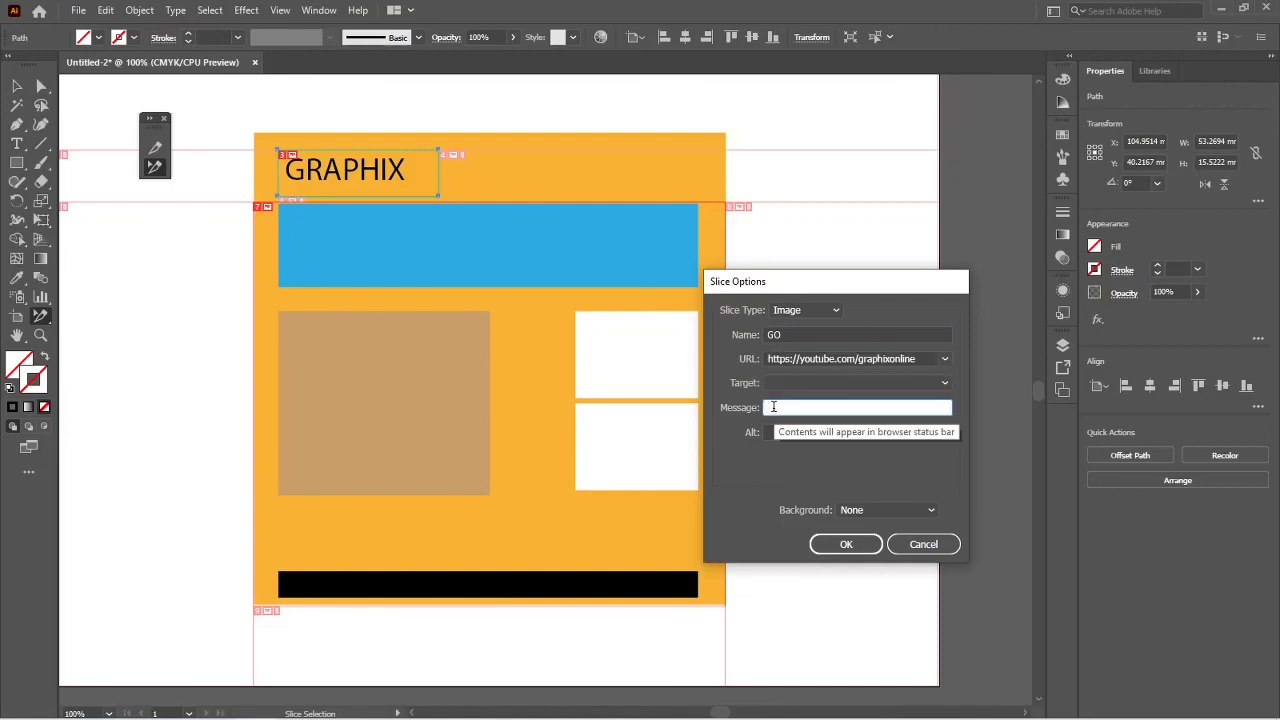
type("graphix online")
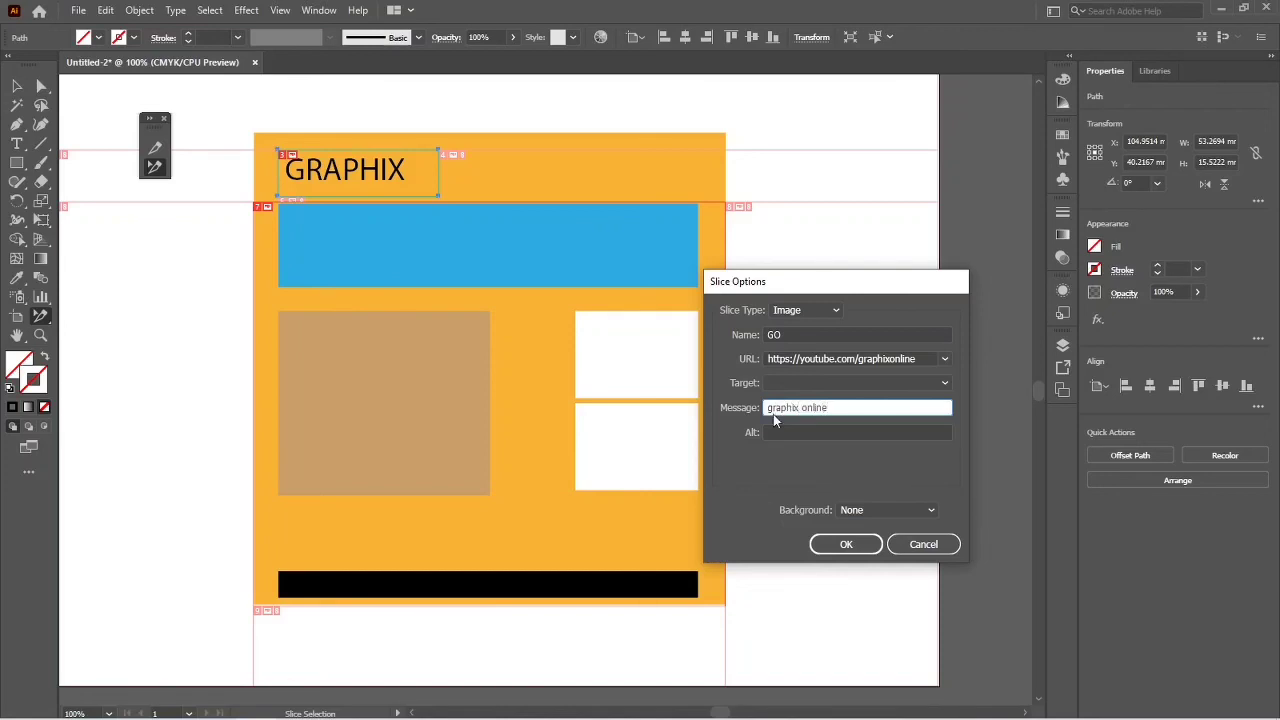
left_click(837, 431)
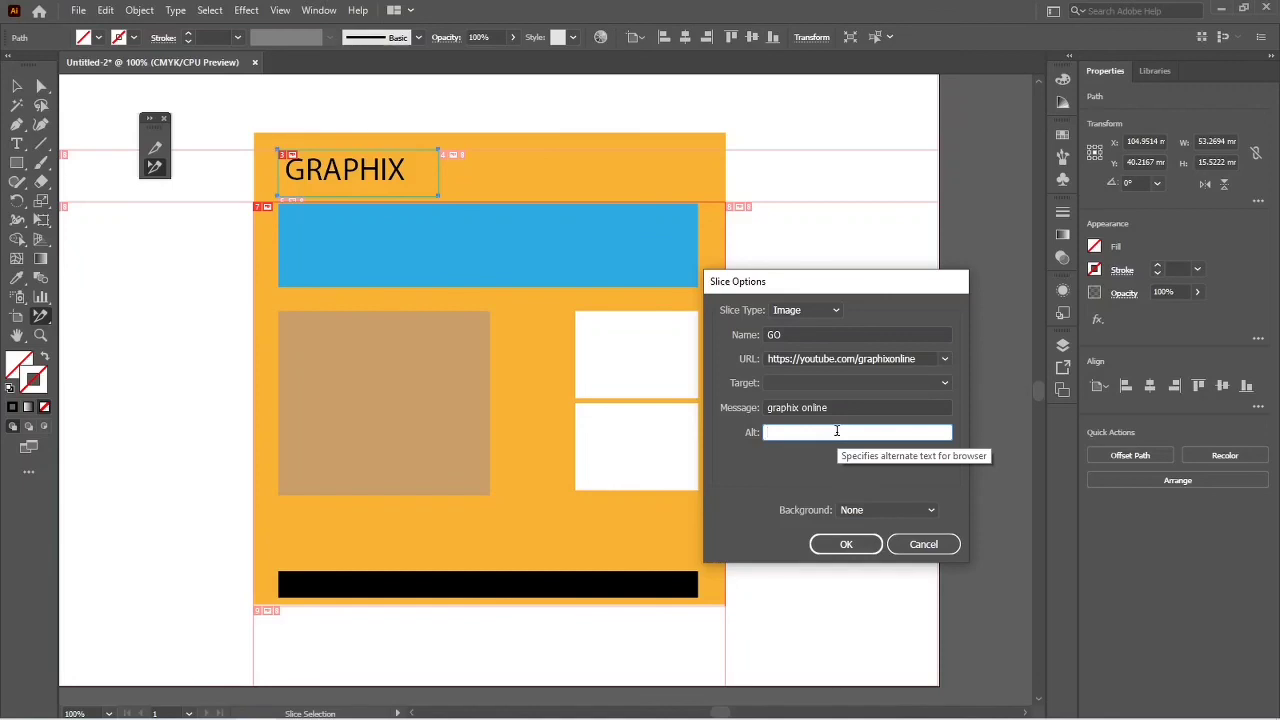
type("Homepage of Grap")
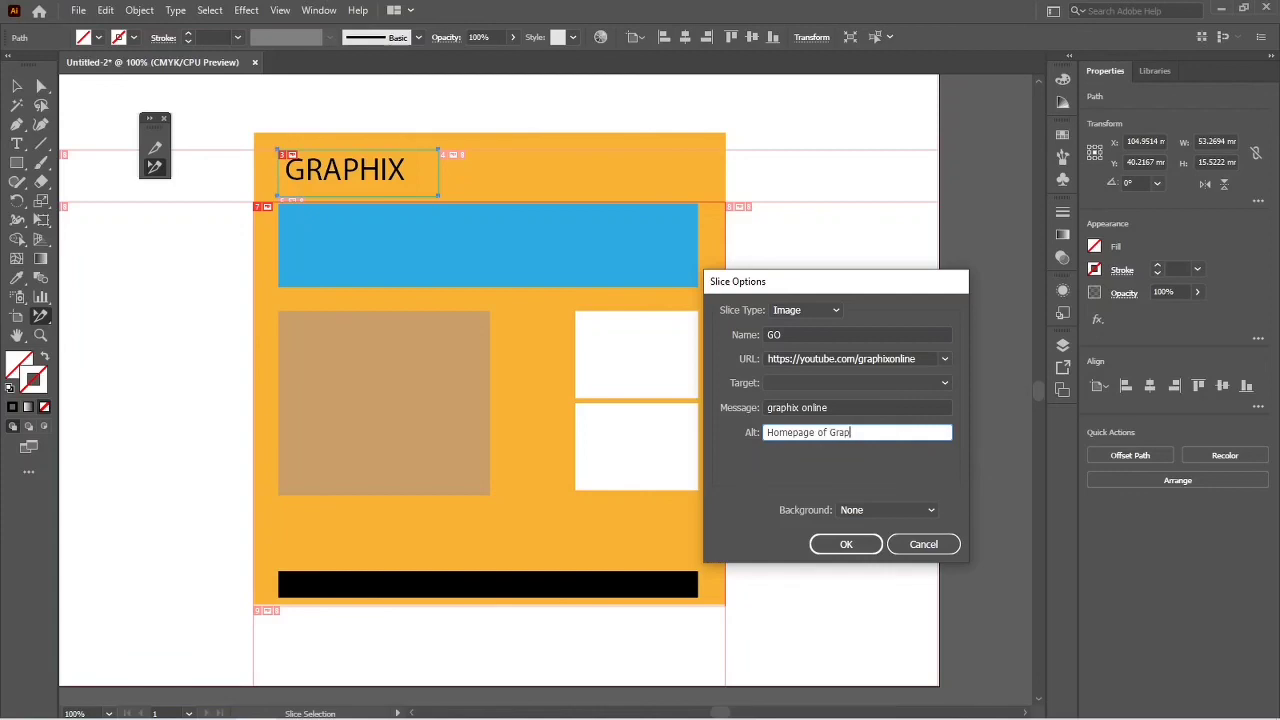
type("hix online")
left_click(897, 510)
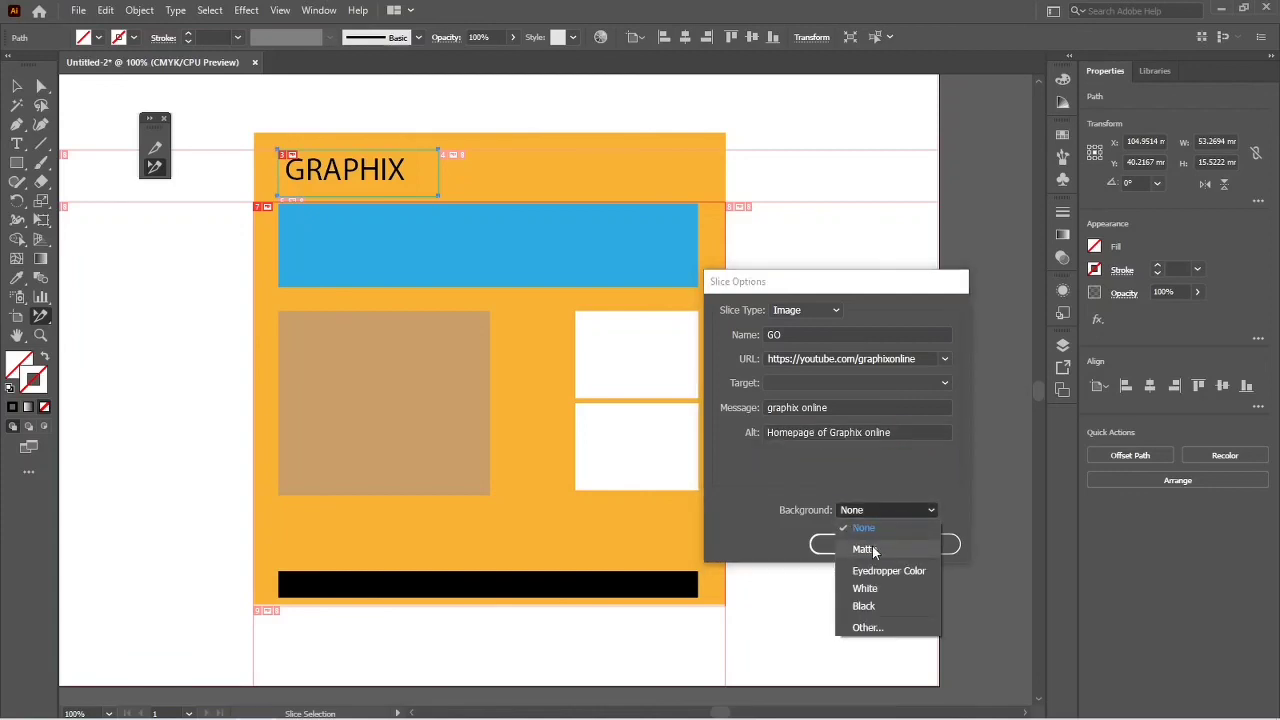
left_click(878, 532)
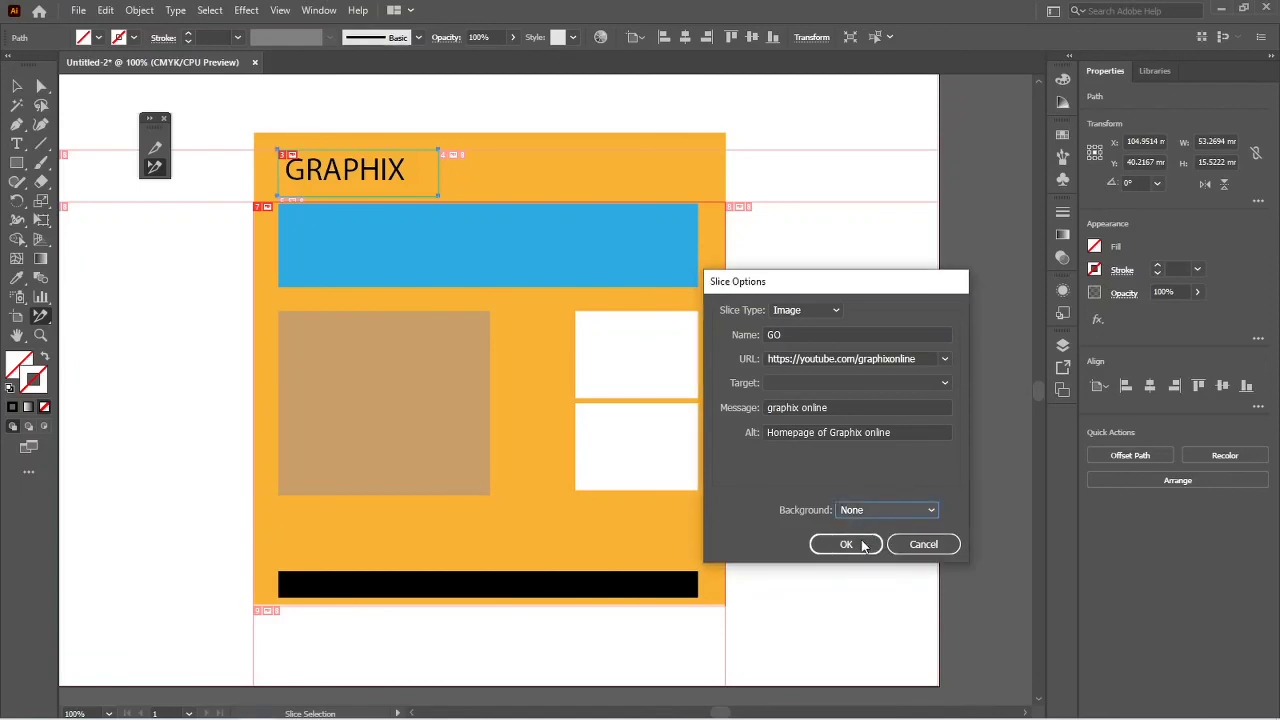
left_click(846, 544)
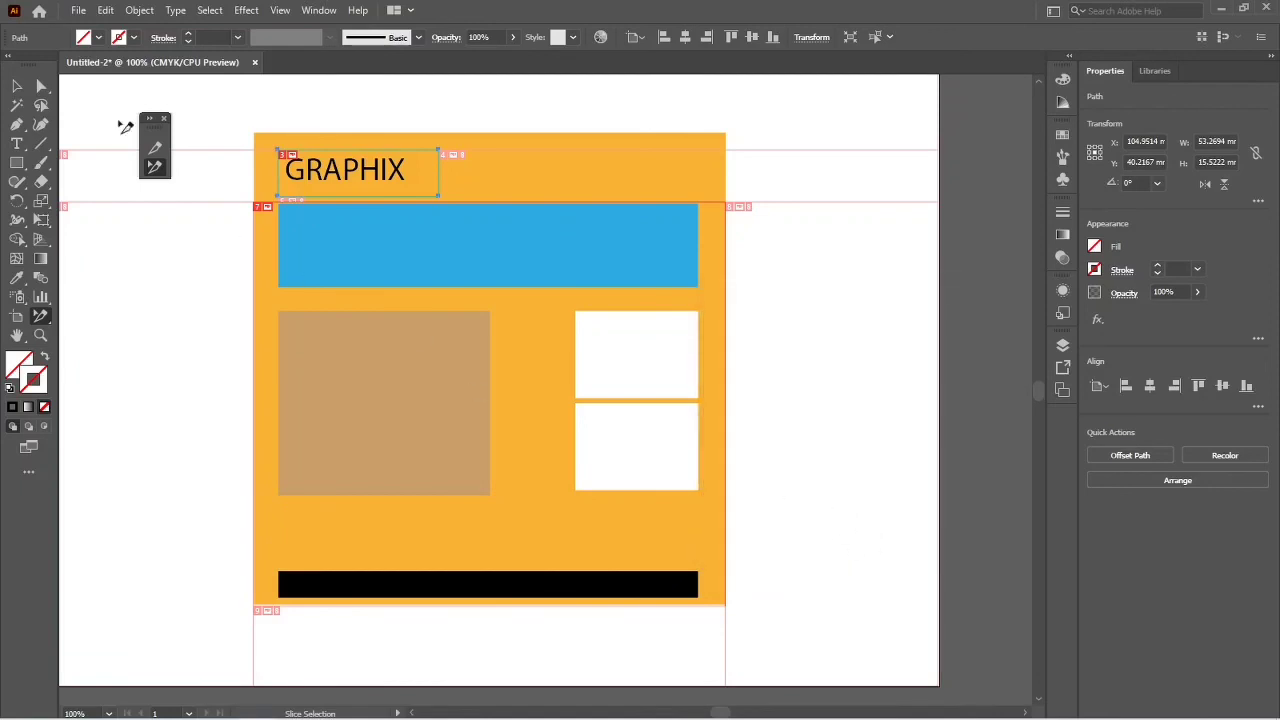
Step: Open the layout in Save for Web, check the individual slices, and select the GRAPHIX title's slice
left_click(78, 10)
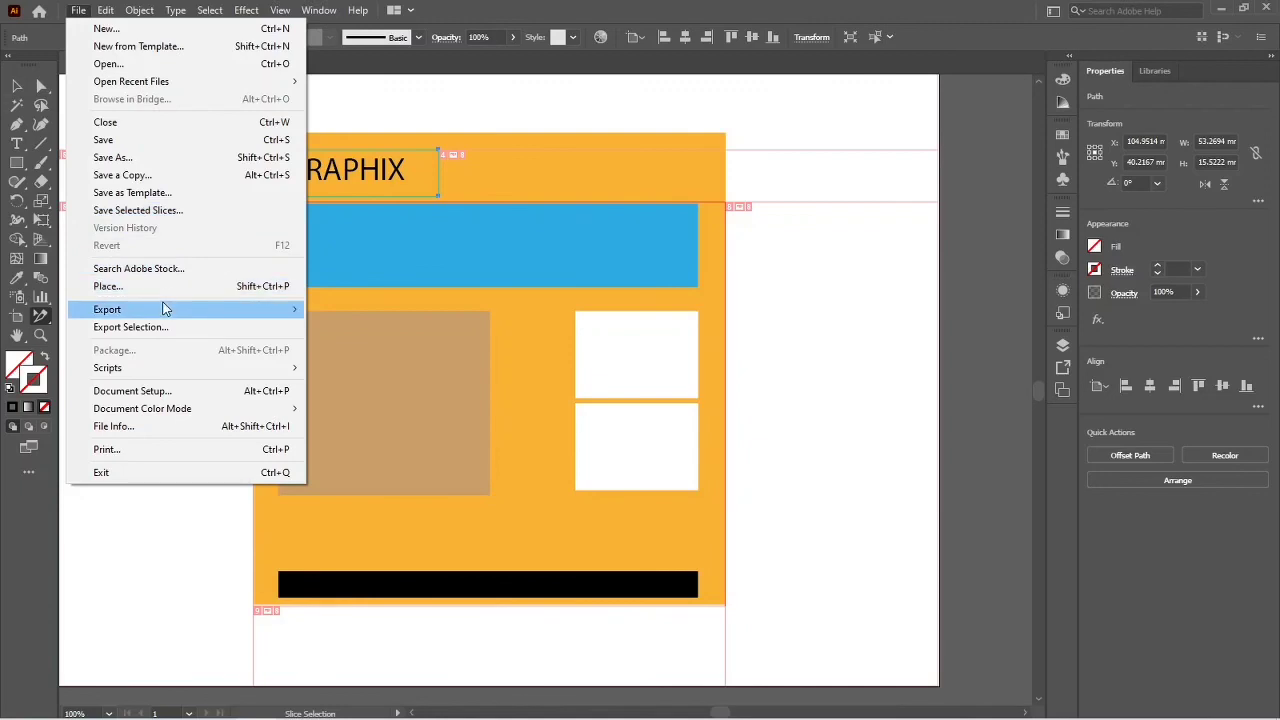
mouse_move(165, 309)
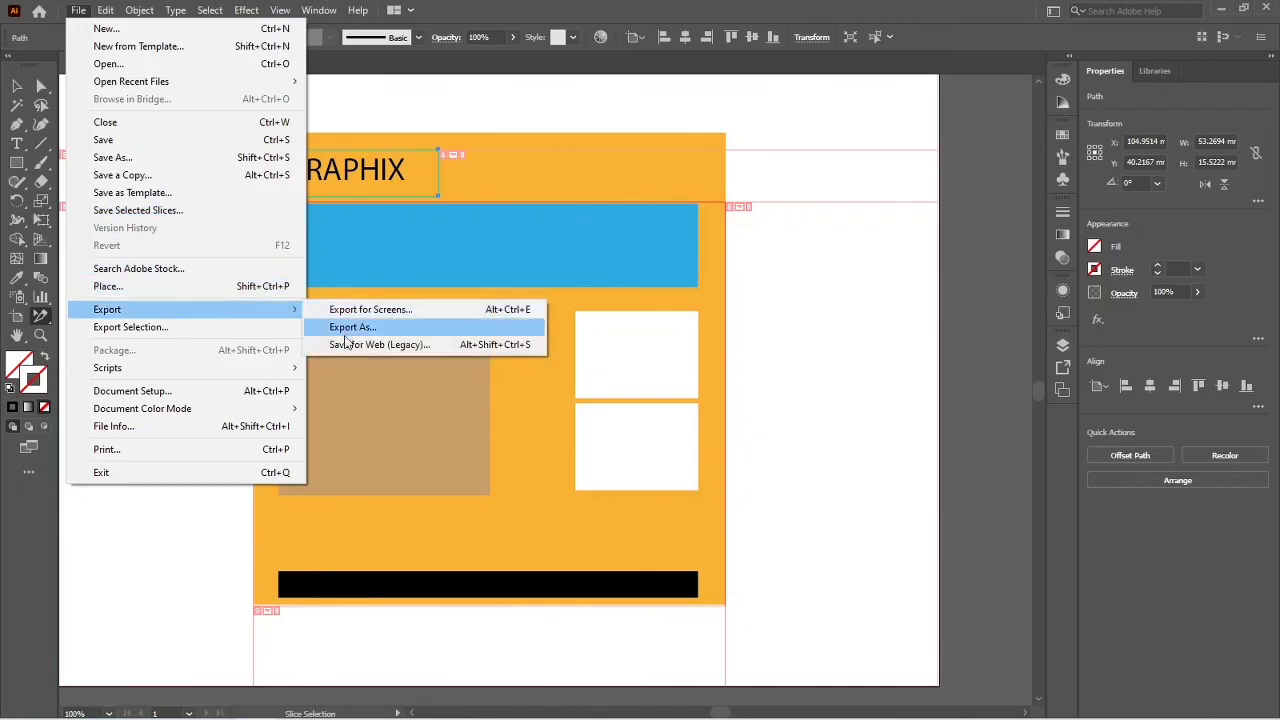
left_click(365, 348)
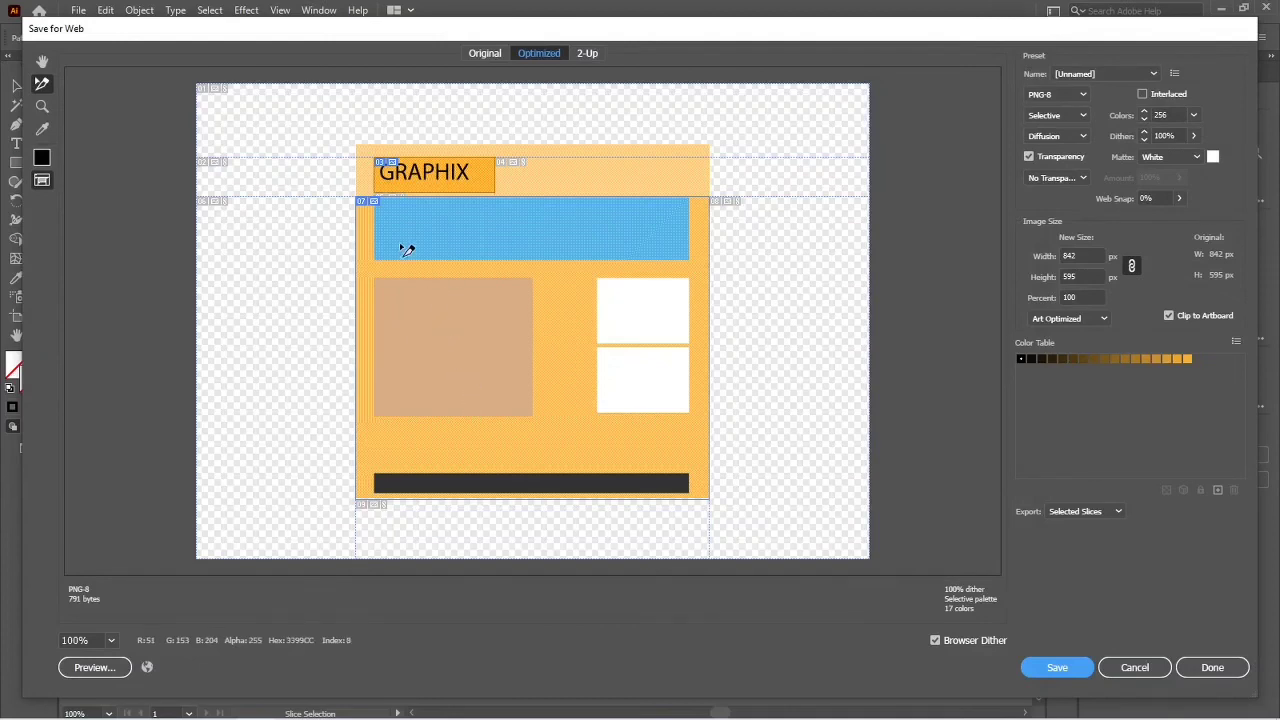
left_click(589, 264)
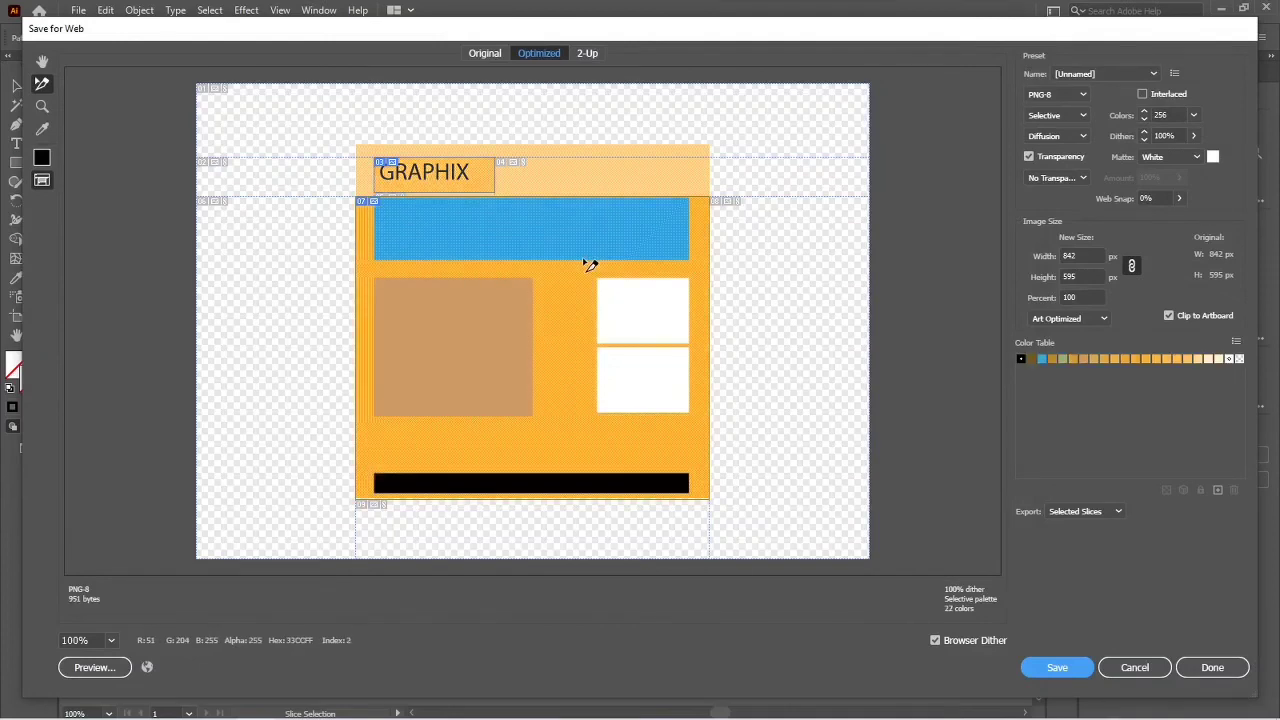
left_click(600, 181)
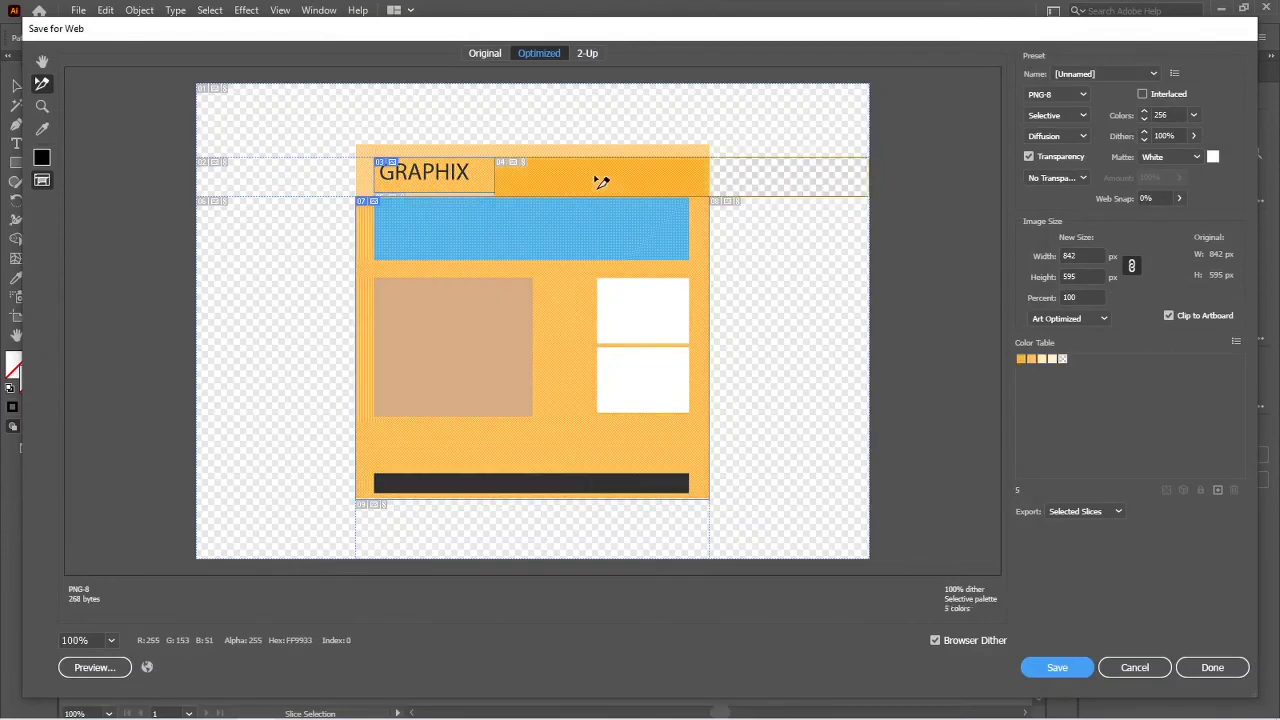
left_click(482, 178)
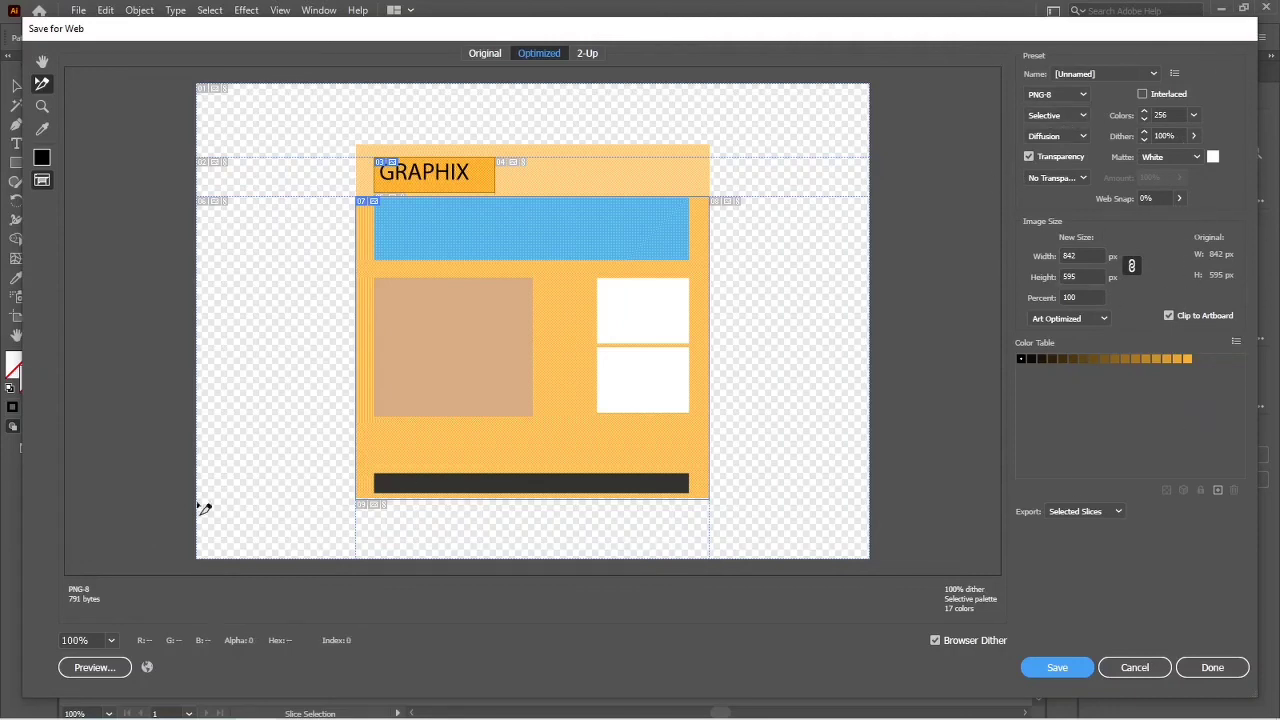
Step: Preview the sliced page in the browser, follow the GRAPHIX title's link, and return to Save for Web
left_click(103, 670)
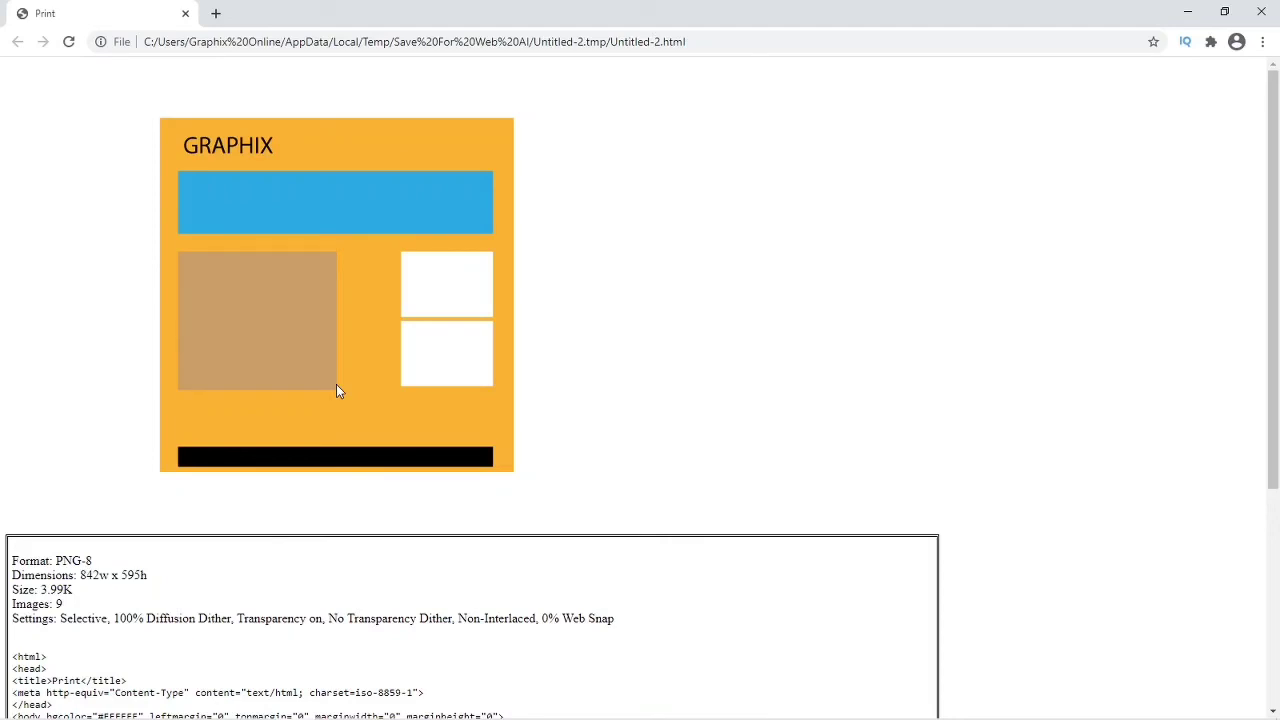
left_click(262, 163)
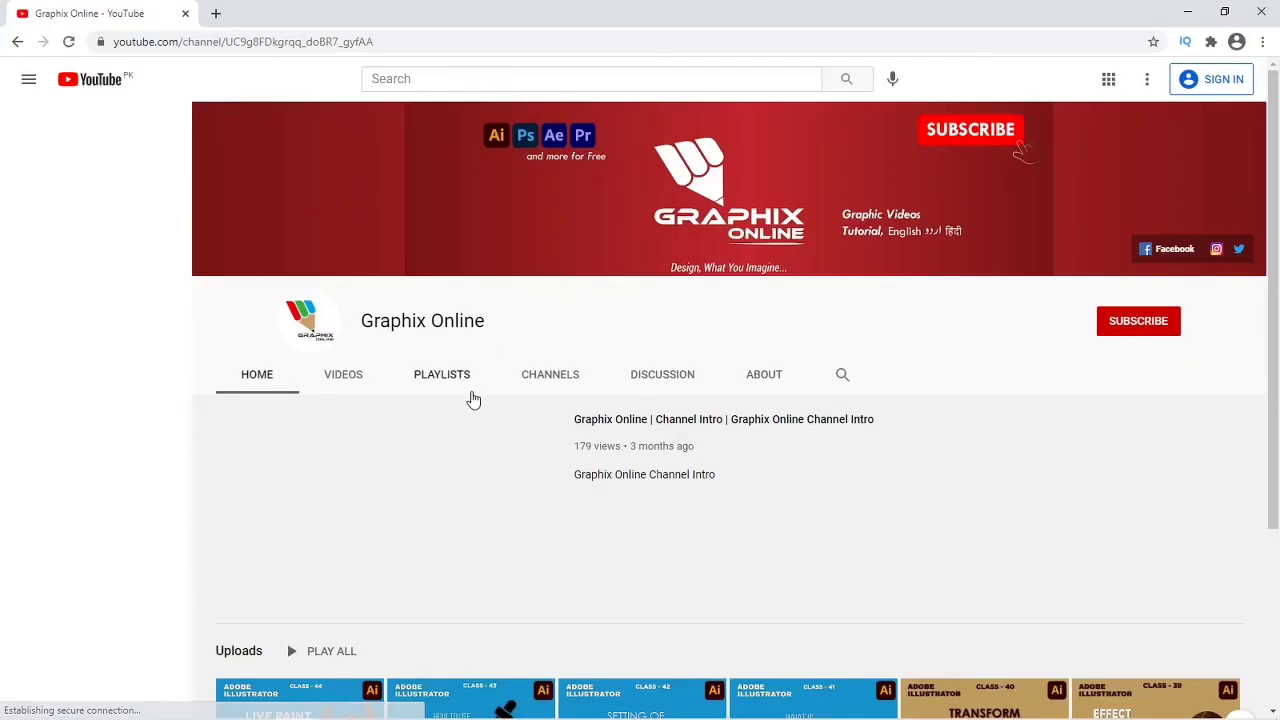
left_click(238, 596)
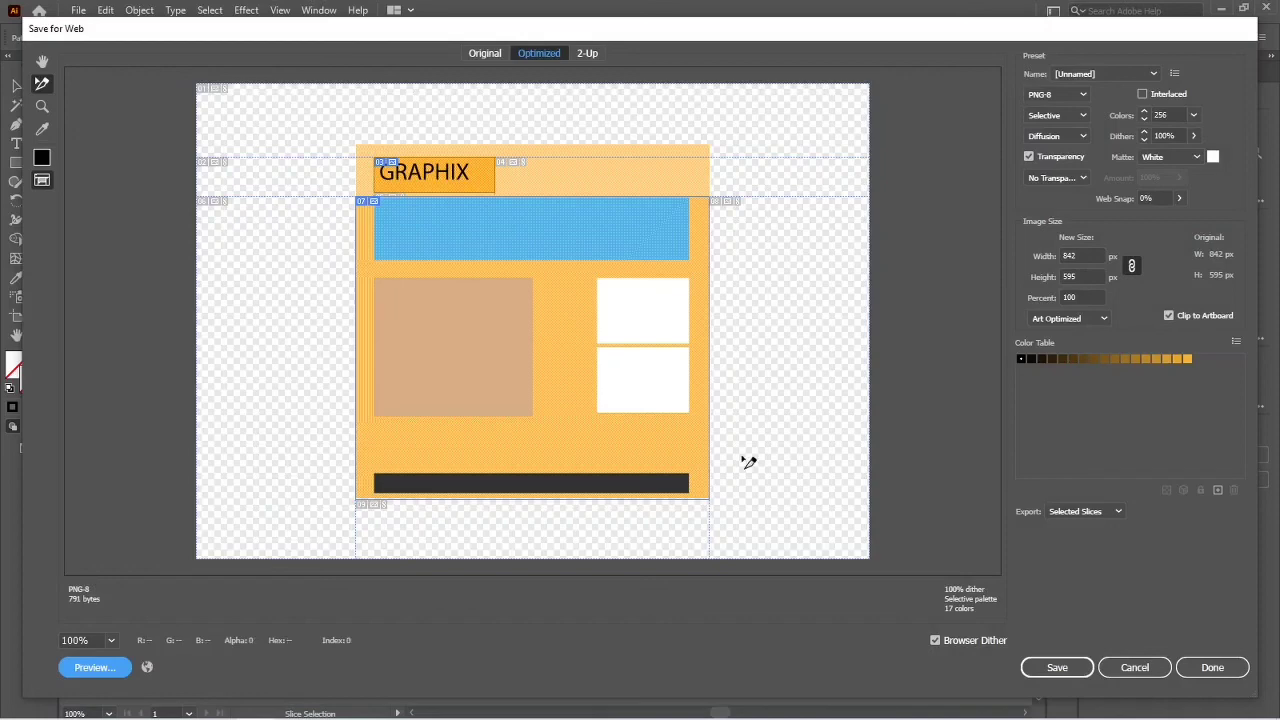
Step: Save the selected slices to the Desktop as Images Only under the file name "web site"
left_click(1060, 669)
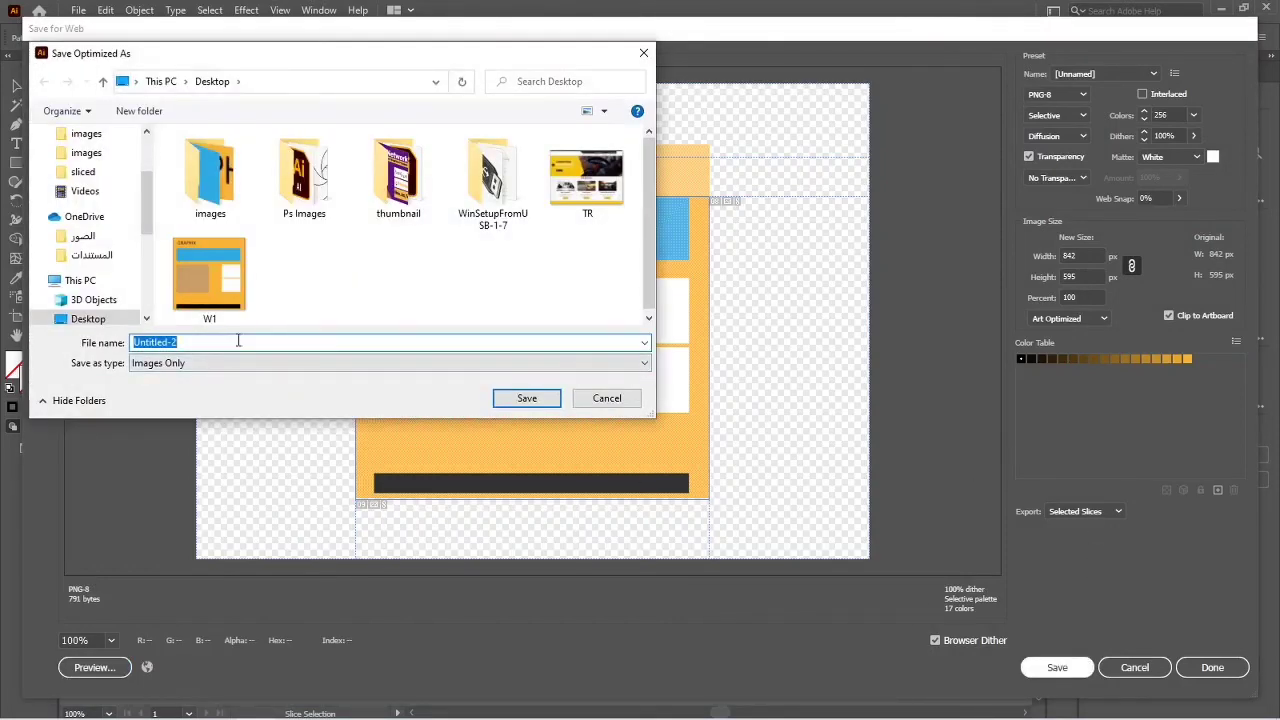
type("web site")
left_click(527, 398)
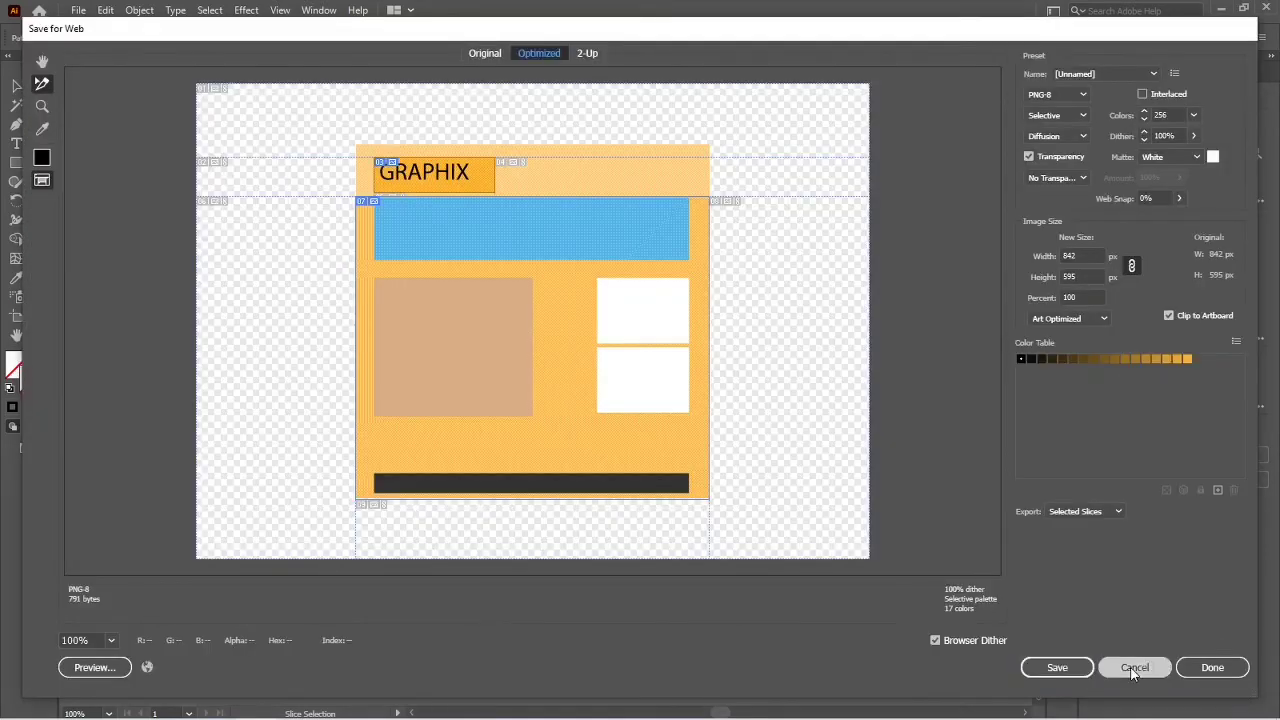